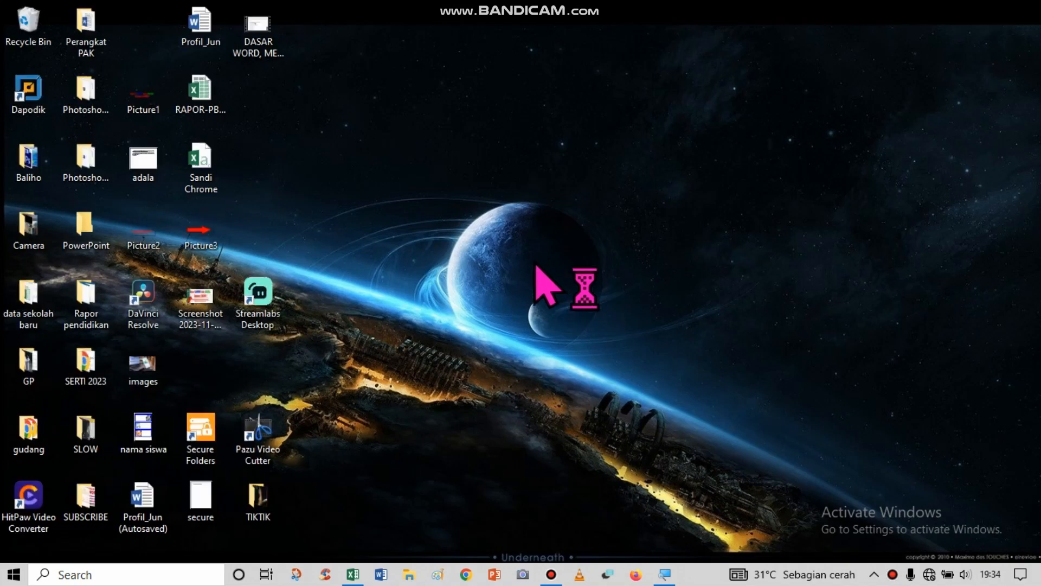
pyautogui.rightClick(529, 254)
pyautogui.click(574, 297)
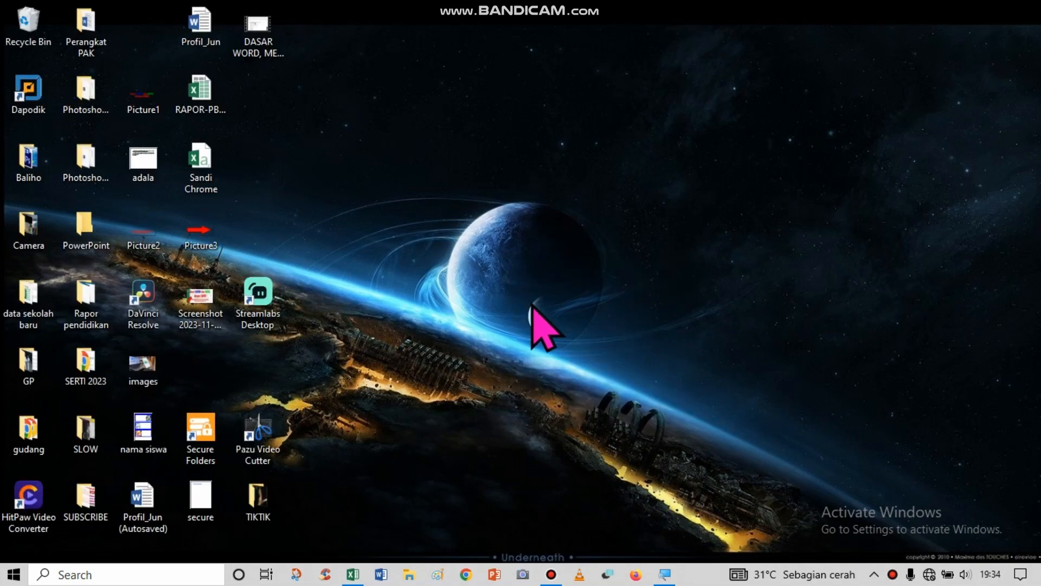
# Launch Excel 2013 from the Microsoft Office 2013 program group.
pyautogui.press('super')
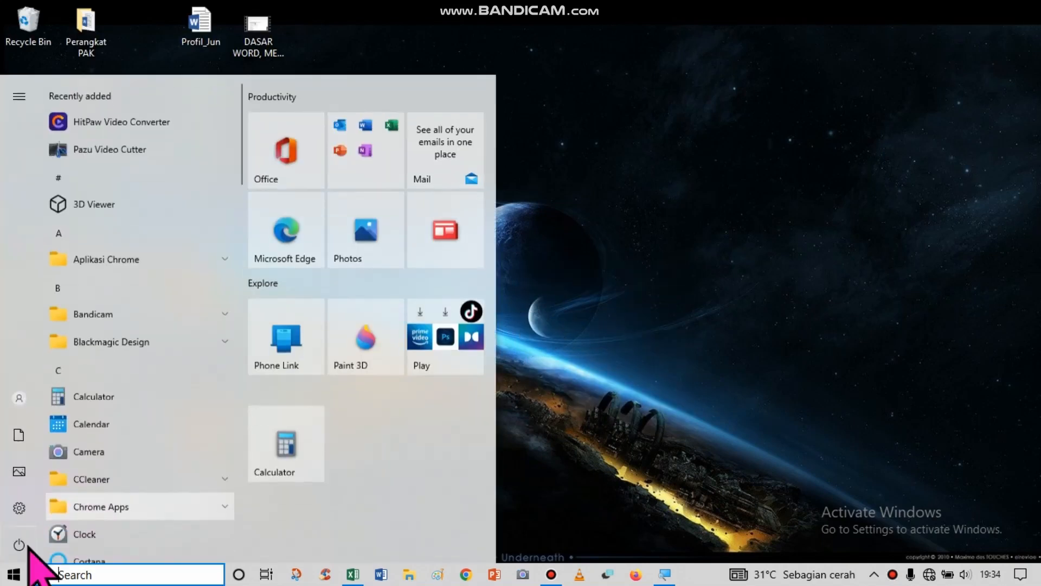
pyautogui.moveTo(6, 355)
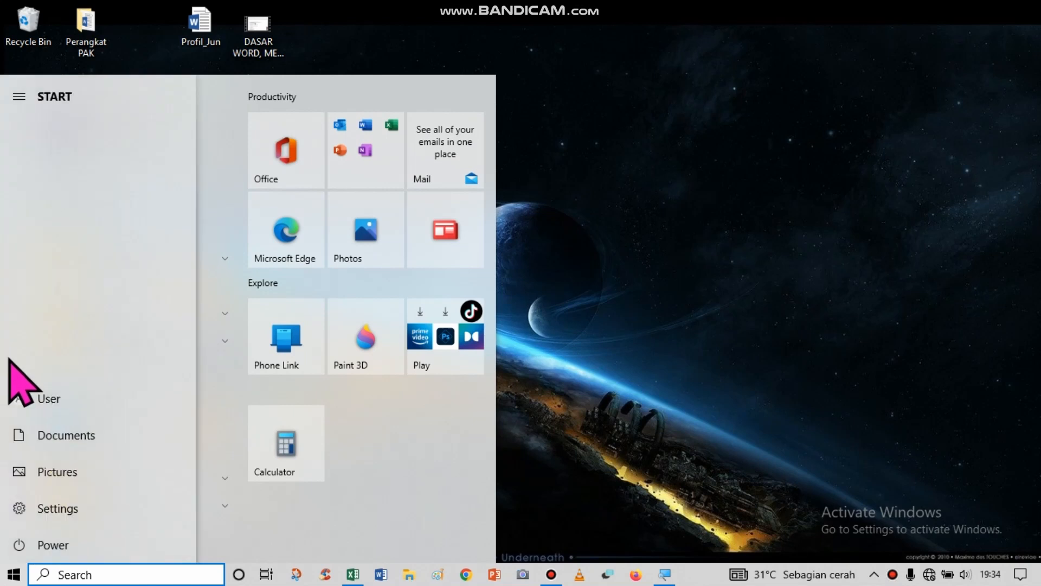
pyautogui.scroll(-6, 163, 406)
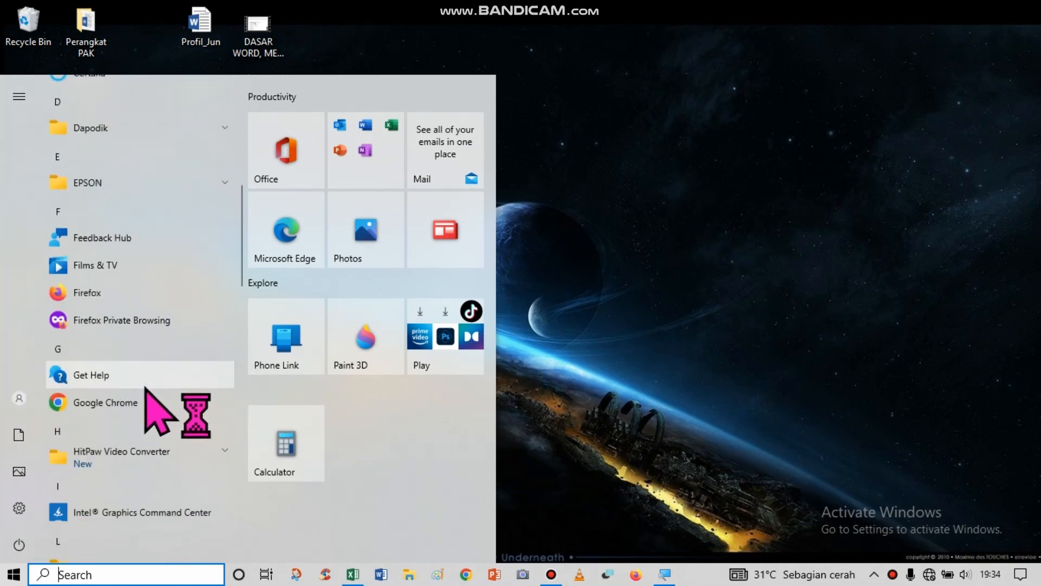
pyautogui.scroll(-8, 145, 389)
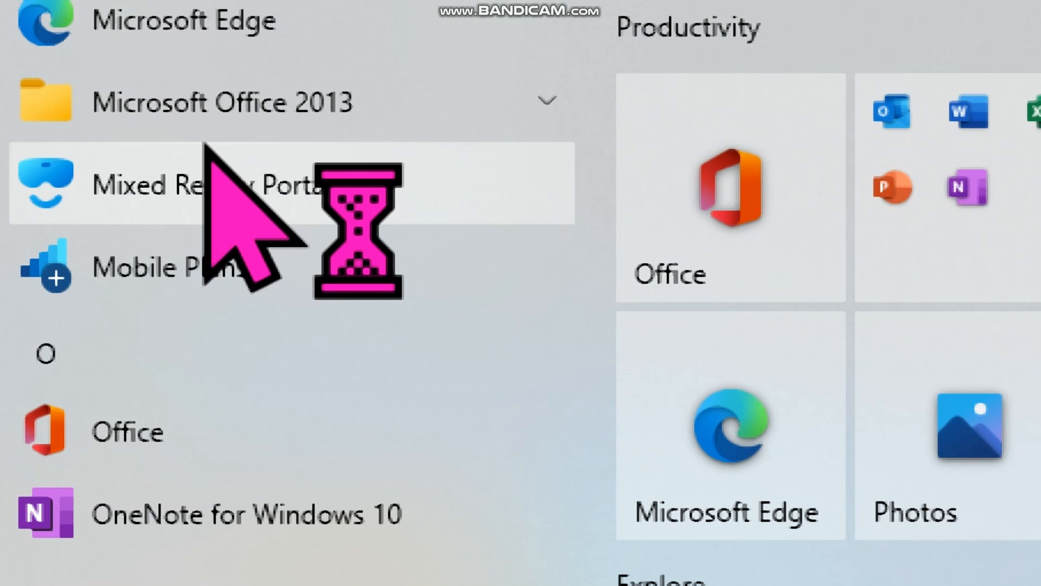
pyautogui.click(273, 111)
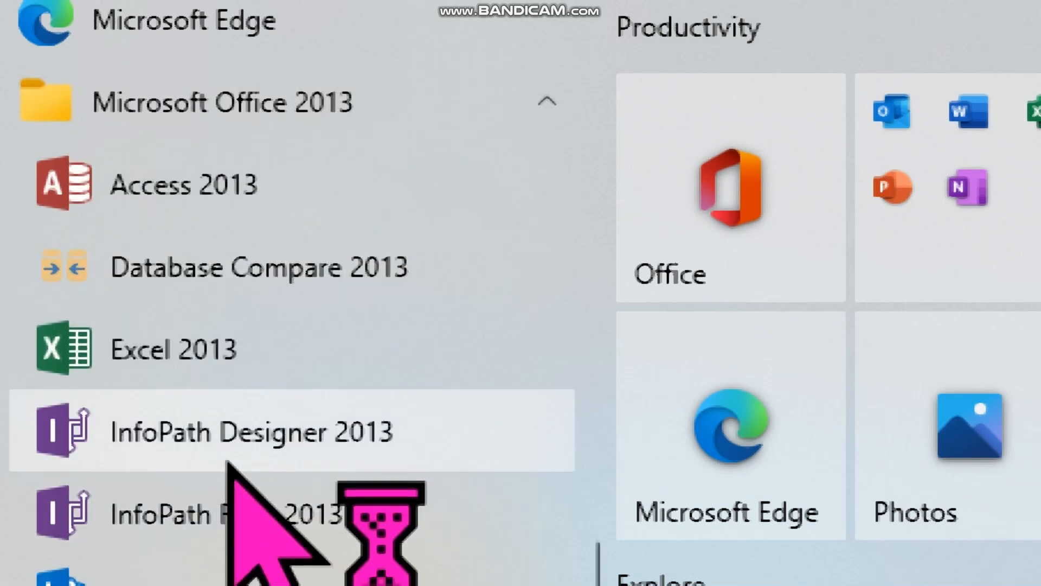
pyautogui.click(236, 373)
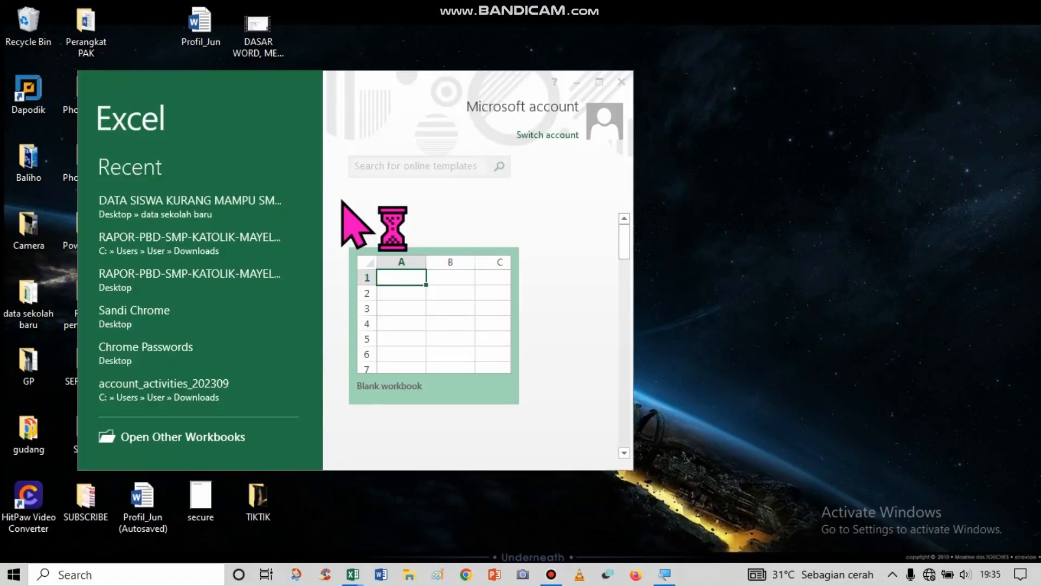
# Maximize the Excel start window and create a blank workbook.
pyautogui.click(599, 82)
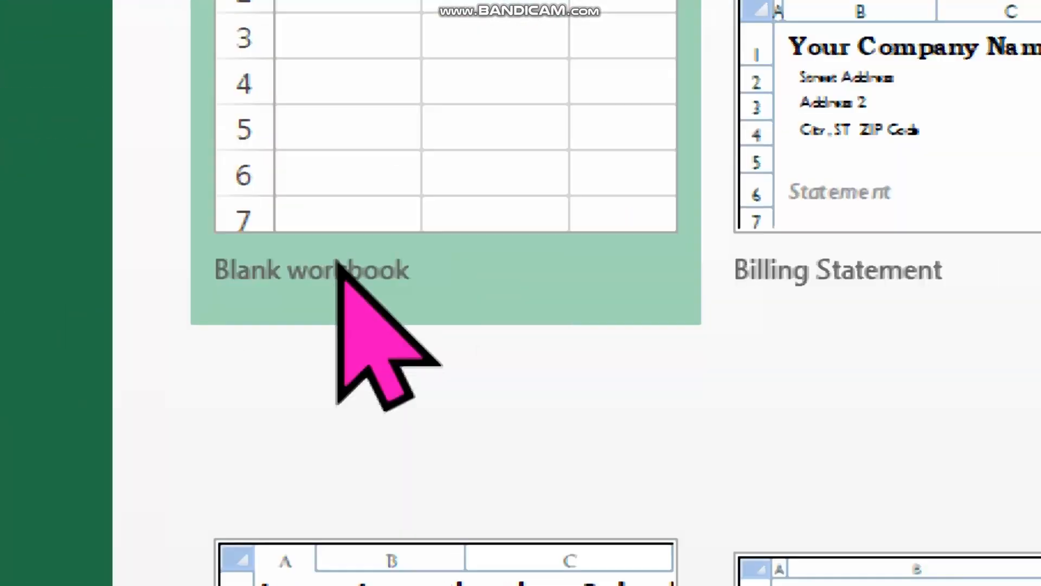
pyautogui.click(201, 305)
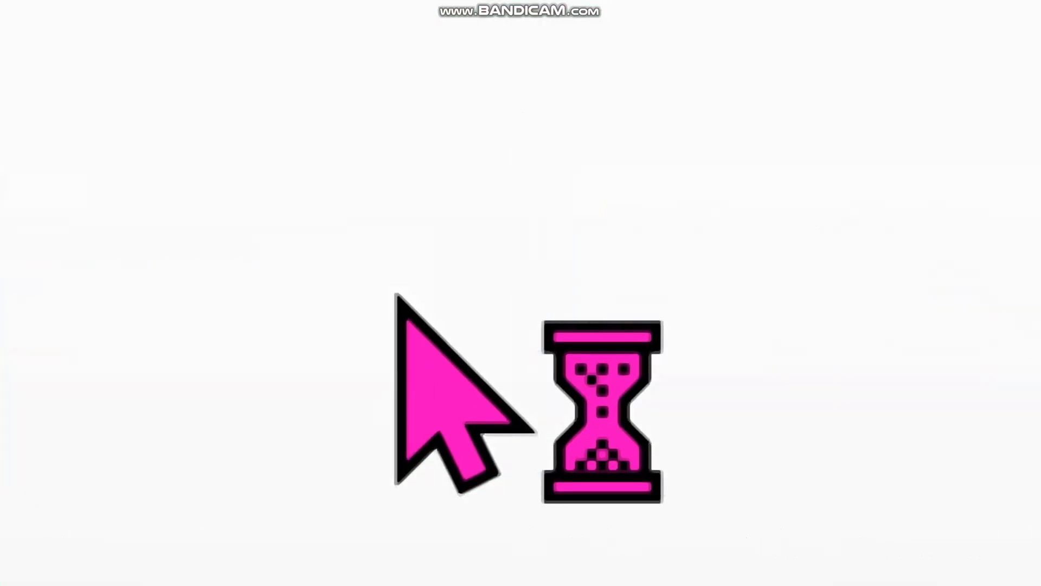
# Paste the copied three-line school letterhead into the sheet starting at cell A1.
pyautogui.scroll(-18, 404, 316)
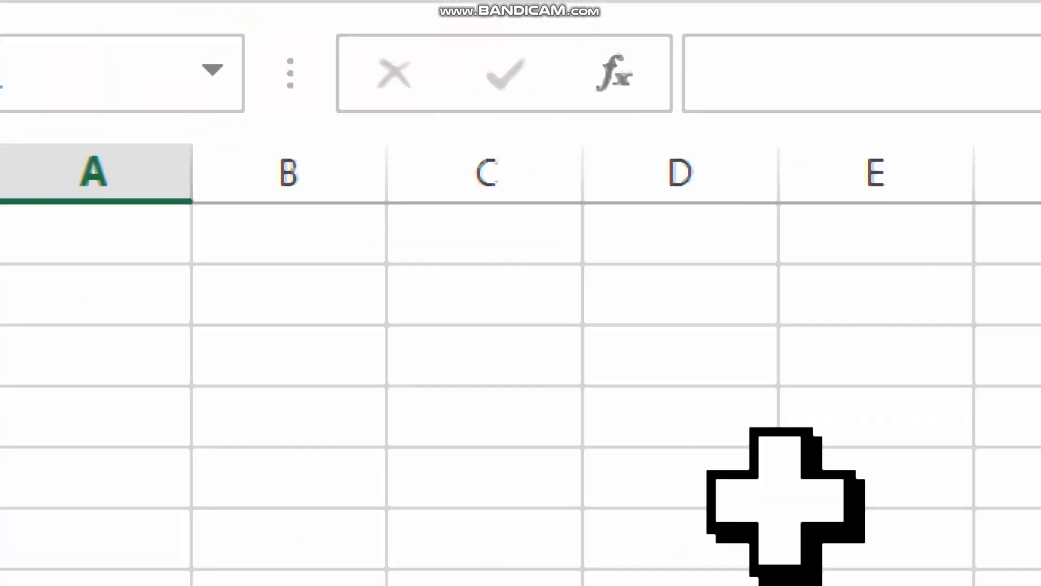
pyautogui.click(786, 497)
pyautogui.click(170, 214)
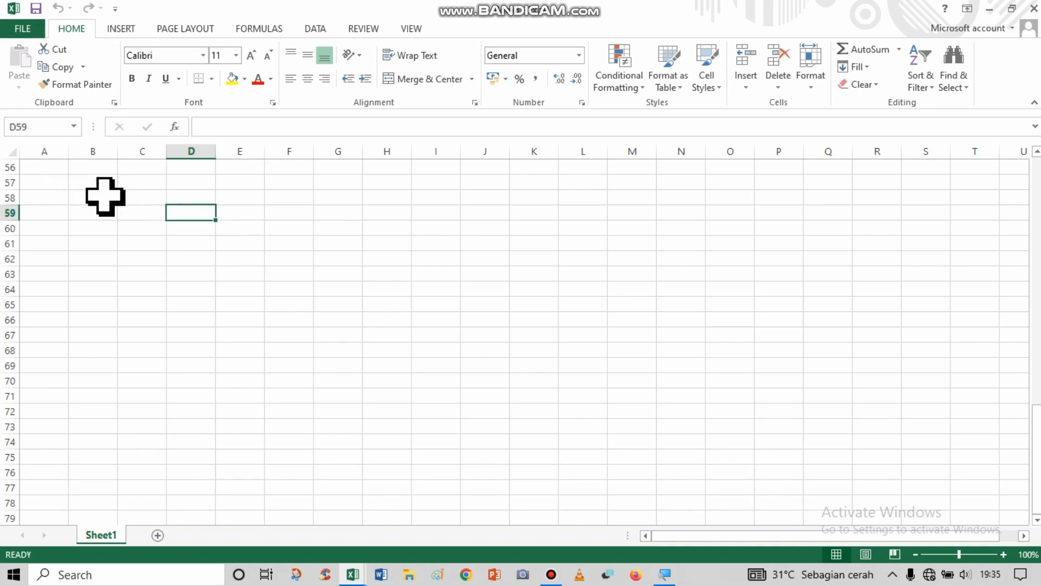
pyautogui.scroll(7, 79, 193)
pyautogui.hotkey('ctrl', 'Home')
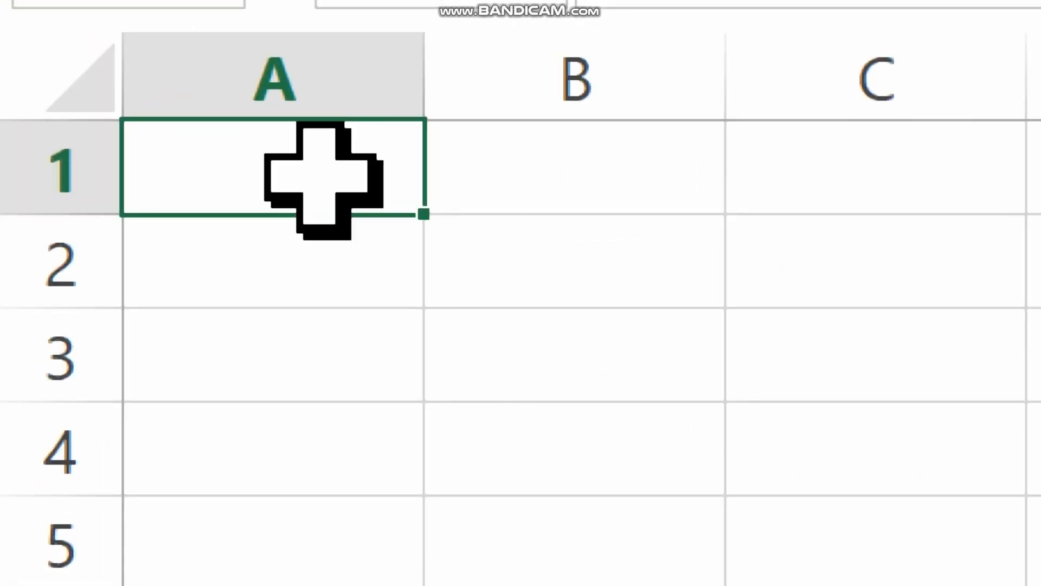
pyautogui.scroll(-3, 319, 176)
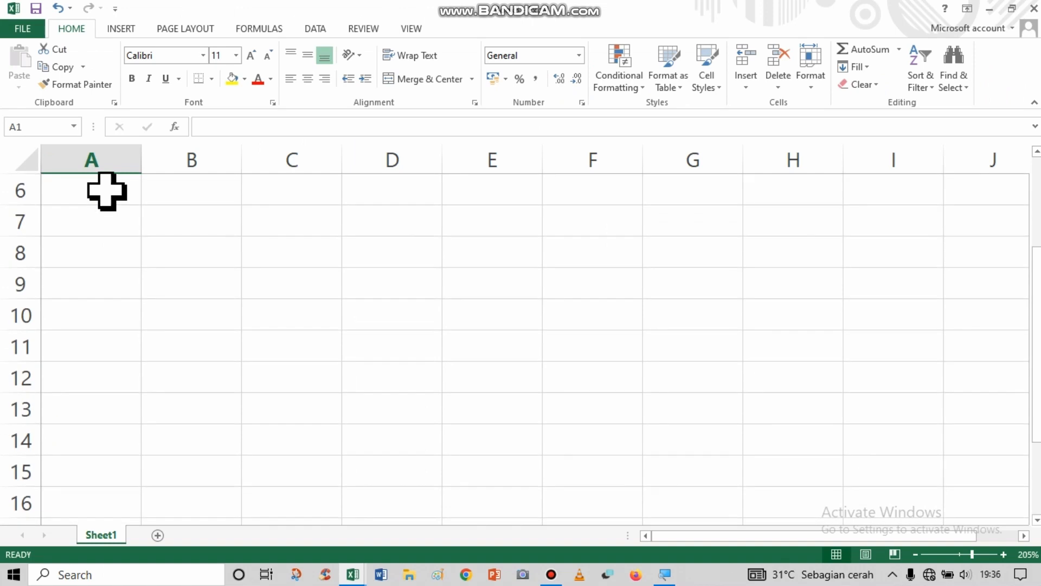
pyautogui.scroll(3, 317, 178)
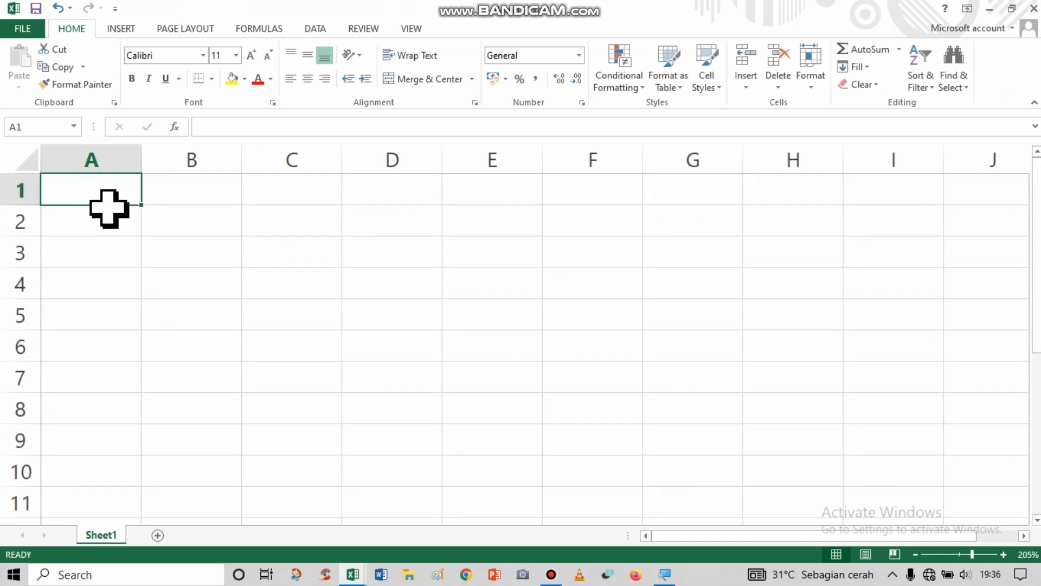
pyautogui.write('YAYASAN PENDIDIKAN KEUSKUPAN MANADO SMP  MAYELLA POIGAR Poigar Satu Jaga 1  Kec. Sinonsayang Kab. Minahasa Selatan')
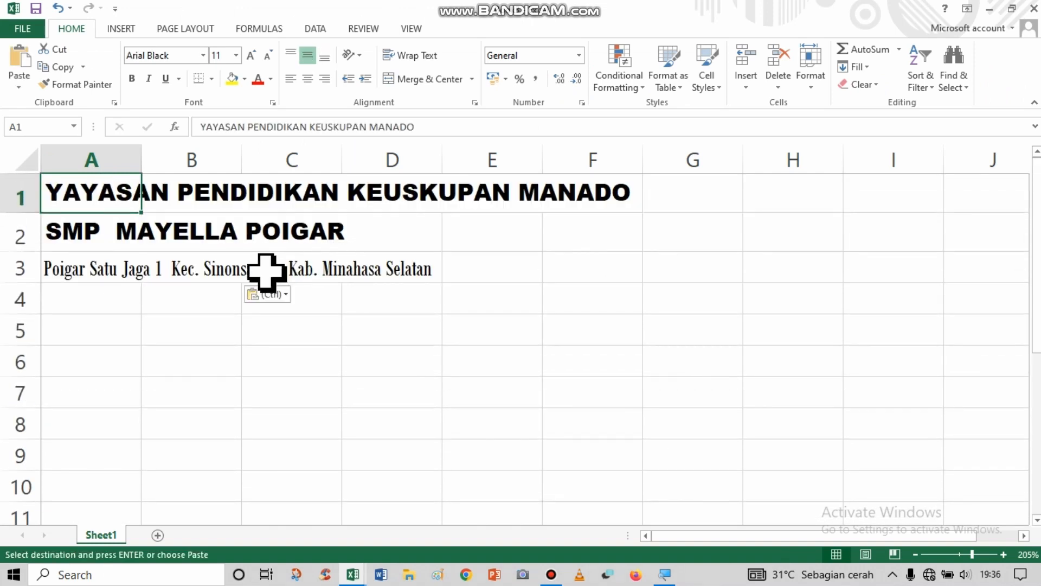
# Examine the pasted letterhead and how far its three lines extend across cells A1 to F3.
pyautogui.moveTo(123, 199); pyautogui.dragTo(379, 263)
pyautogui.click(176, 221)
pyautogui.moveTo(87, 192); pyautogui.dragTo(604, 270)
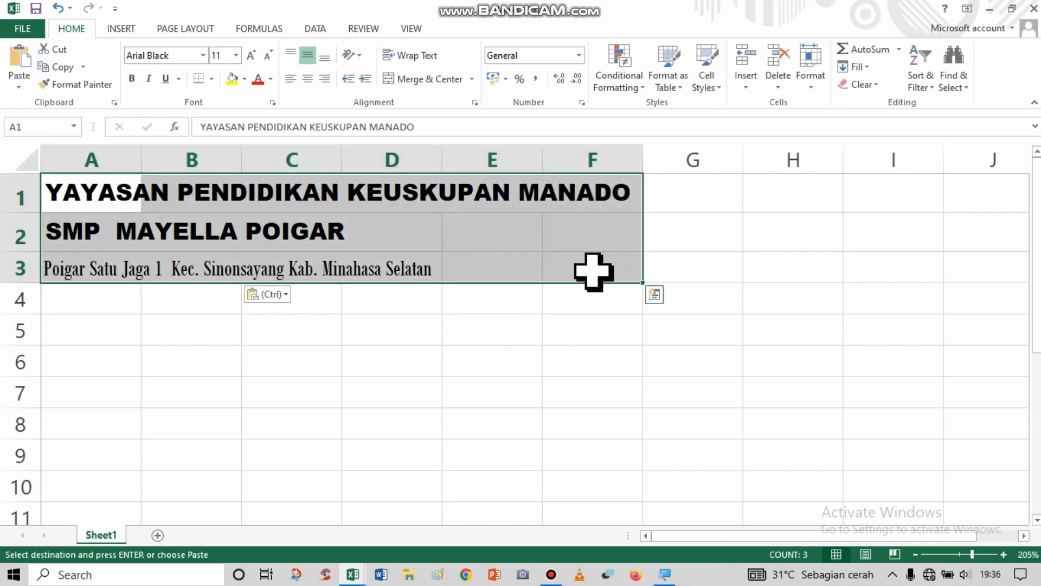
pyautogui.press('alt')
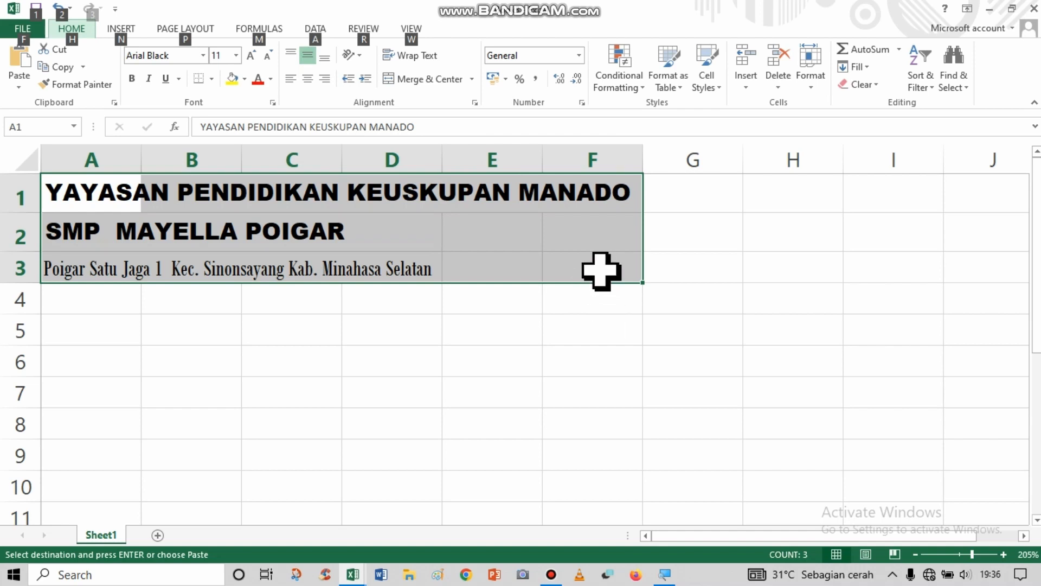
pyautogui.press('alt')
pyautogui.click(430, 234)
pyautogui.scroll(-1, 305, 239)
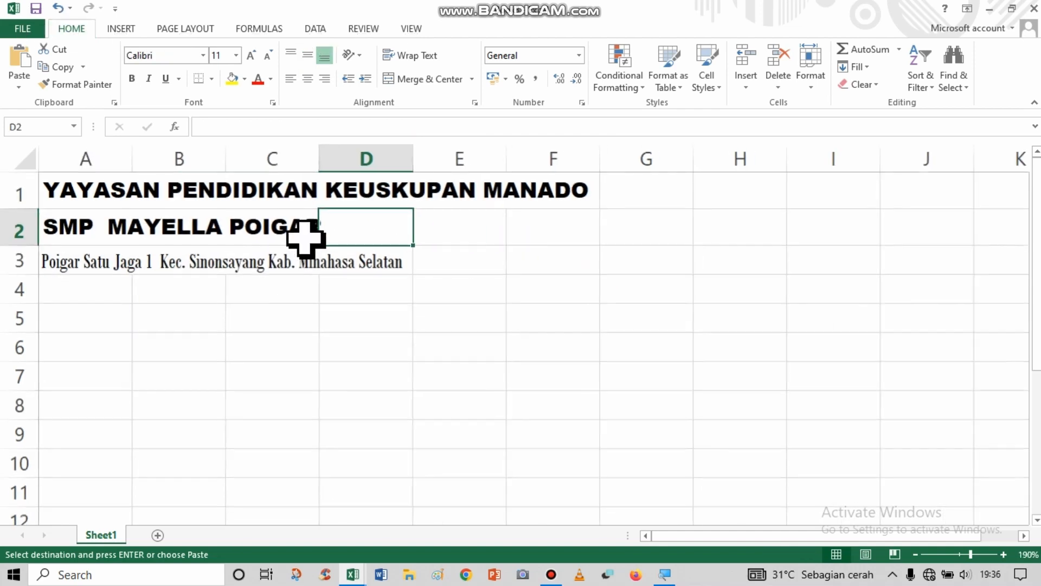
pyautogui.press('alt')
pyautogui.click(102, 187)
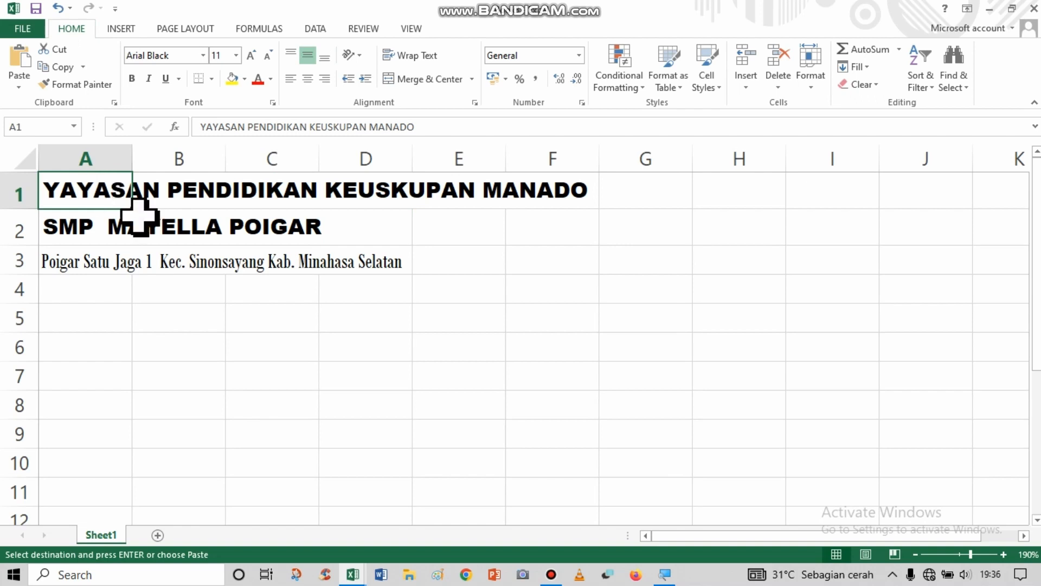
pyautogui.moveTo(91, 199); pyautogui.dragTo(525, 252)
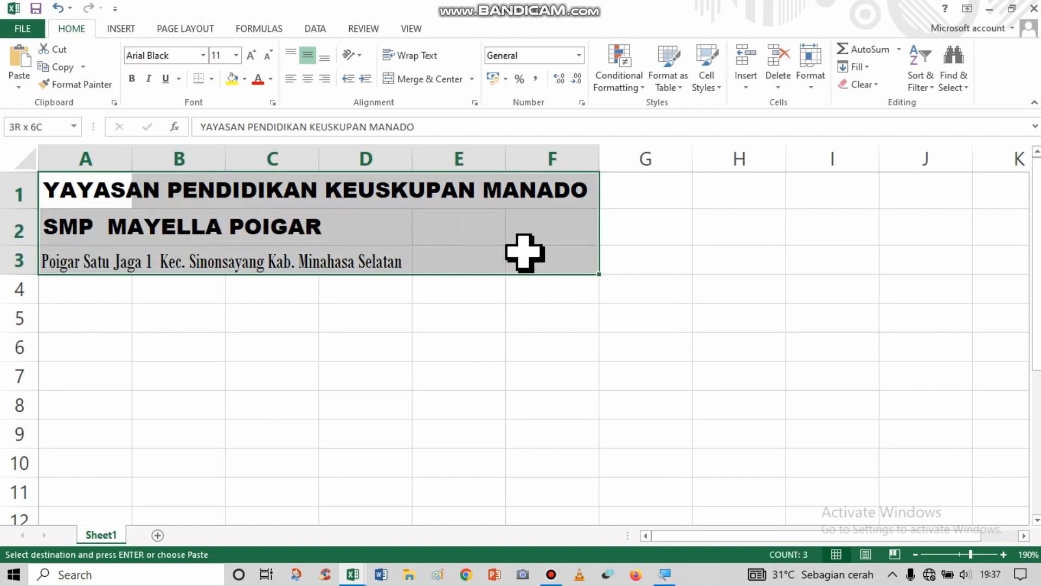
pyautogui.click(523, 255)
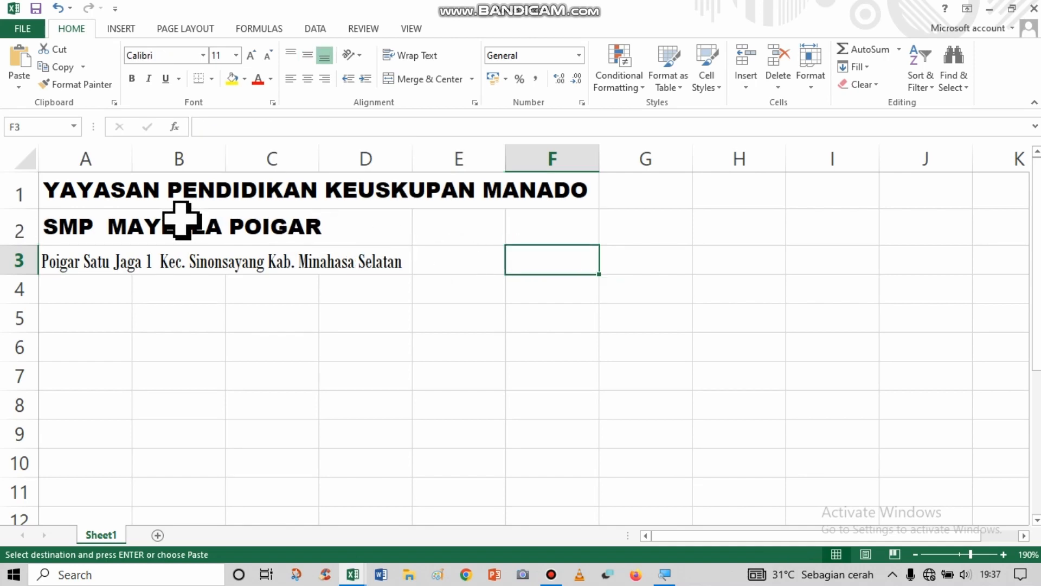
pyautogui.moveTo(93, 198); pyautogui.dragTo(566, 259)
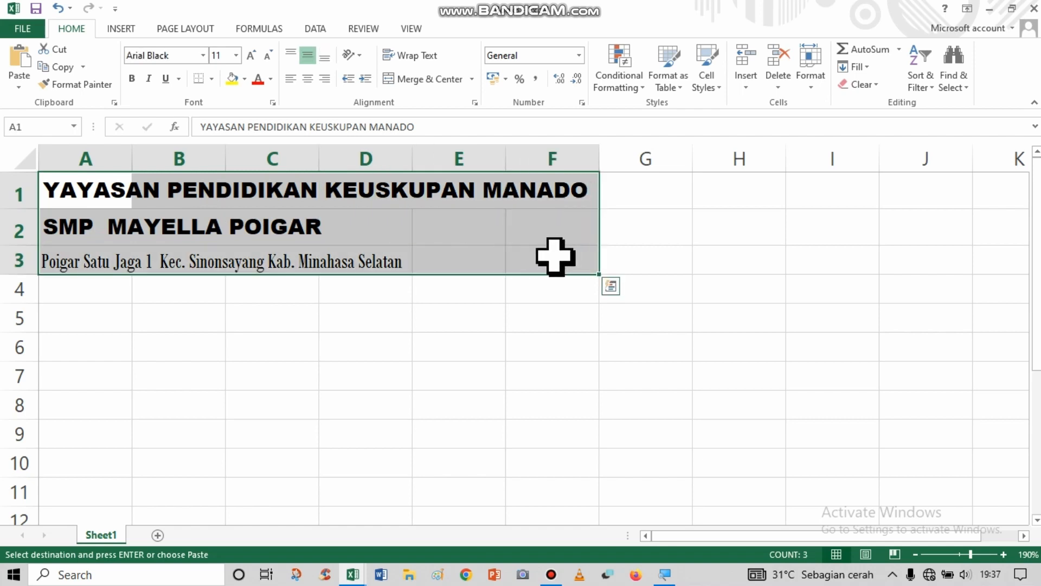
pyautogui.click(348, 250)
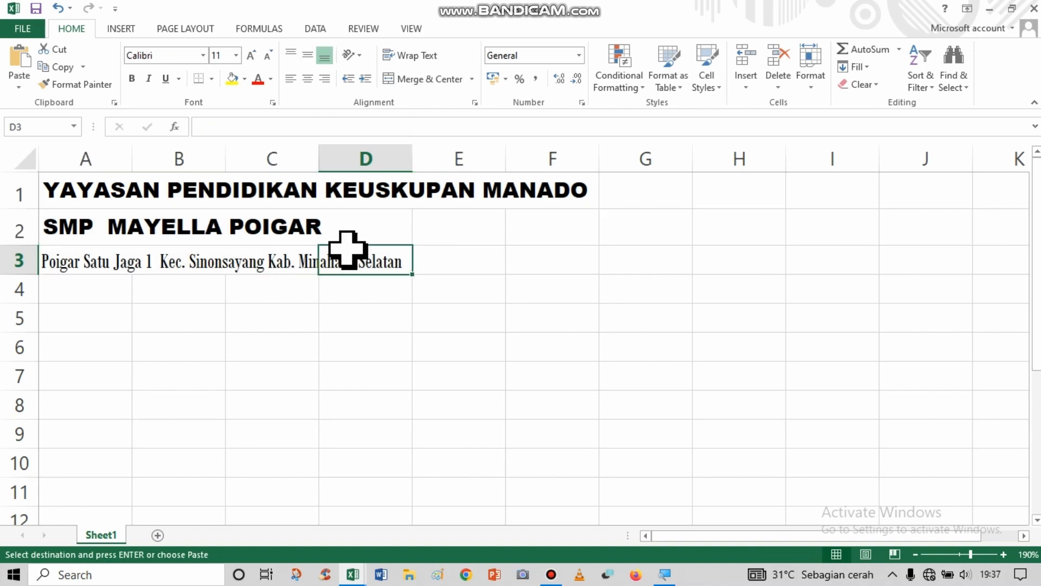
# Open the page setup through Custom Margins and choose portrait orientation with A4 210 x 297 mm paper.
pyautogui.click(172, 28)
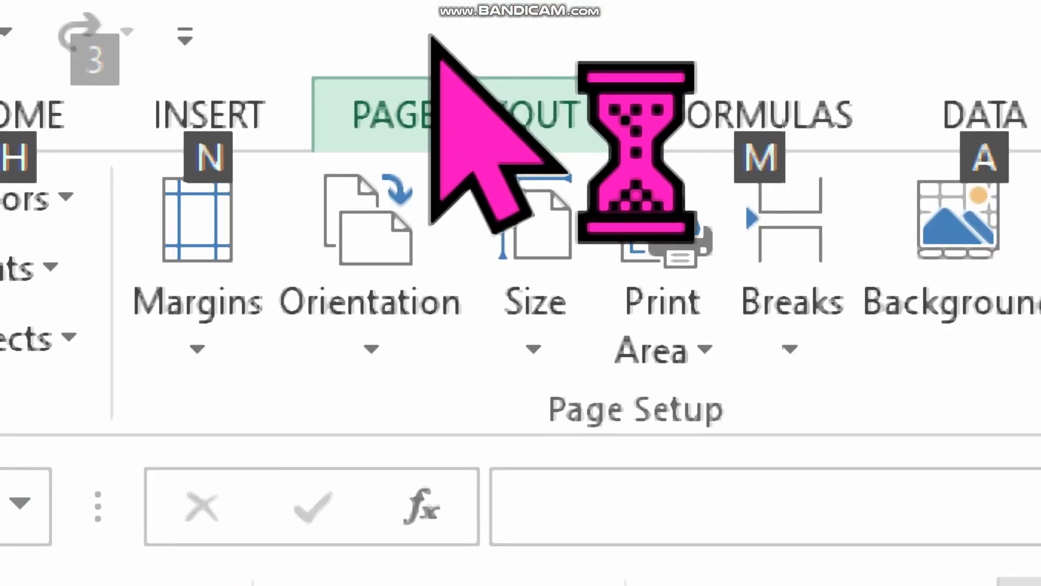
pyautogui.click(264, 297)
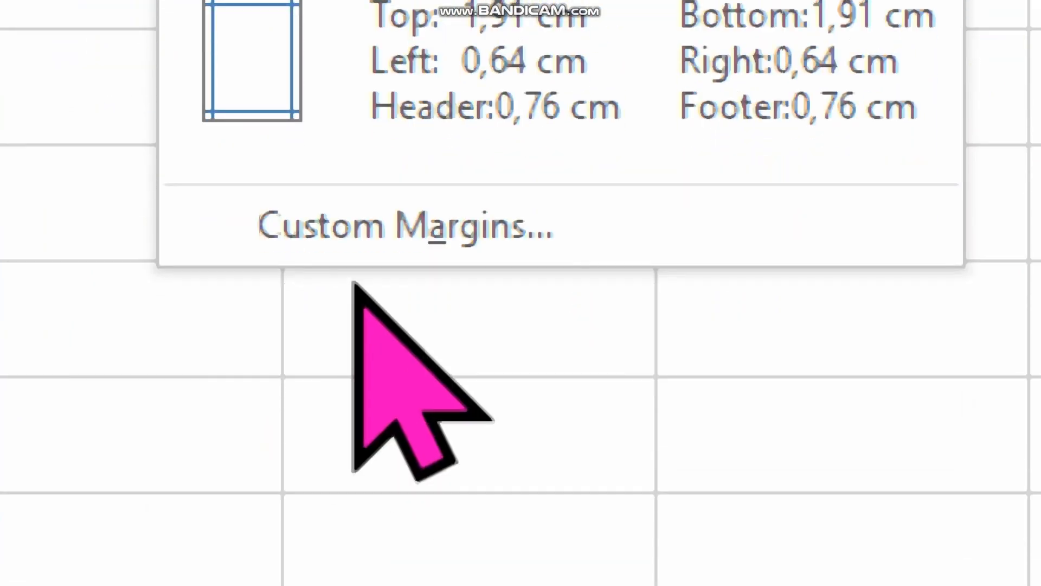
pyautogui.click(338, 240)
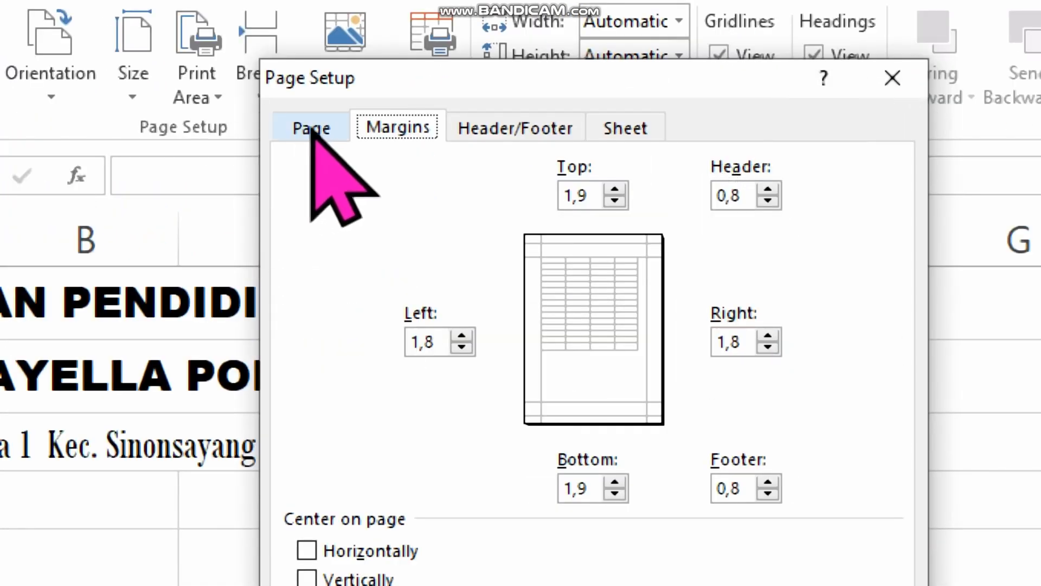
pyautogui.click(303, 130)
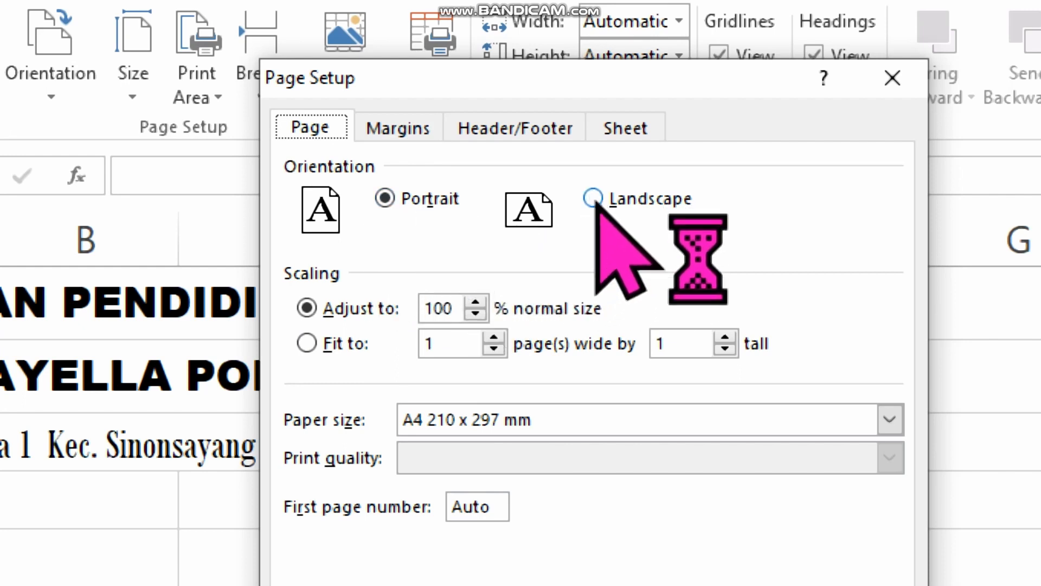
pyautogui.click(595, 202)
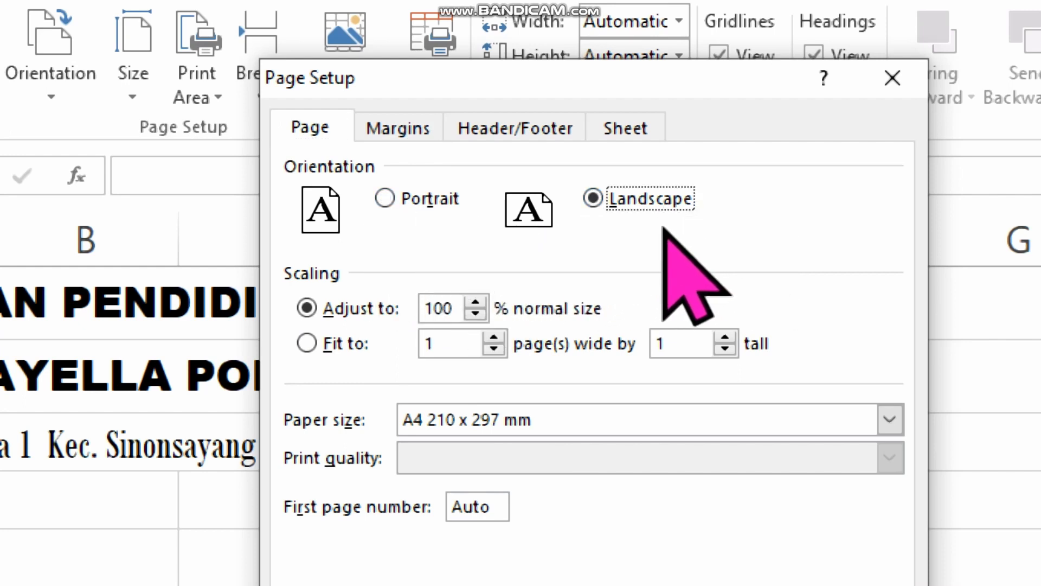
pyautogui.click(385, 198)
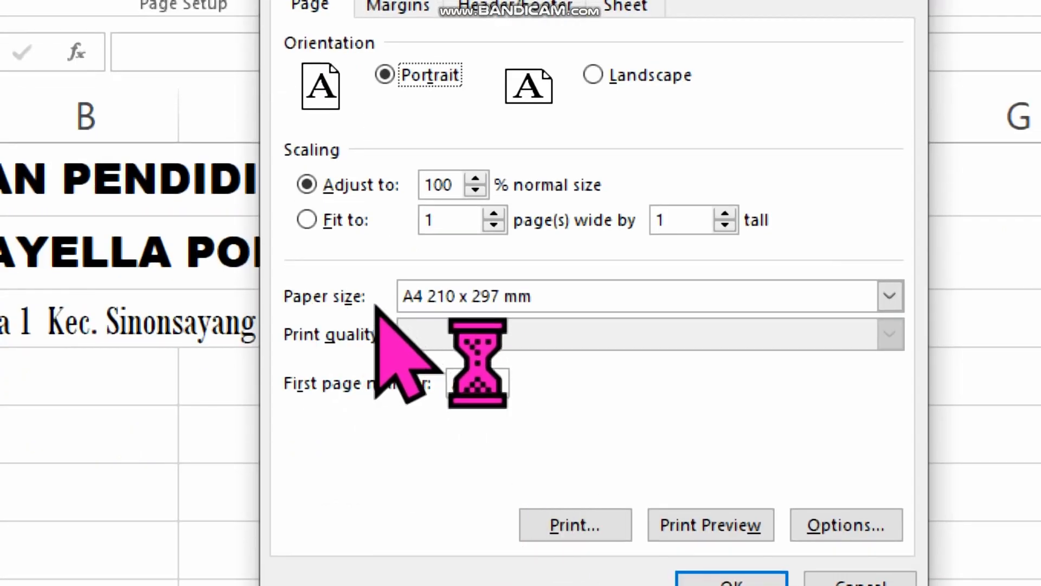
pyautogui.click(894, 302)
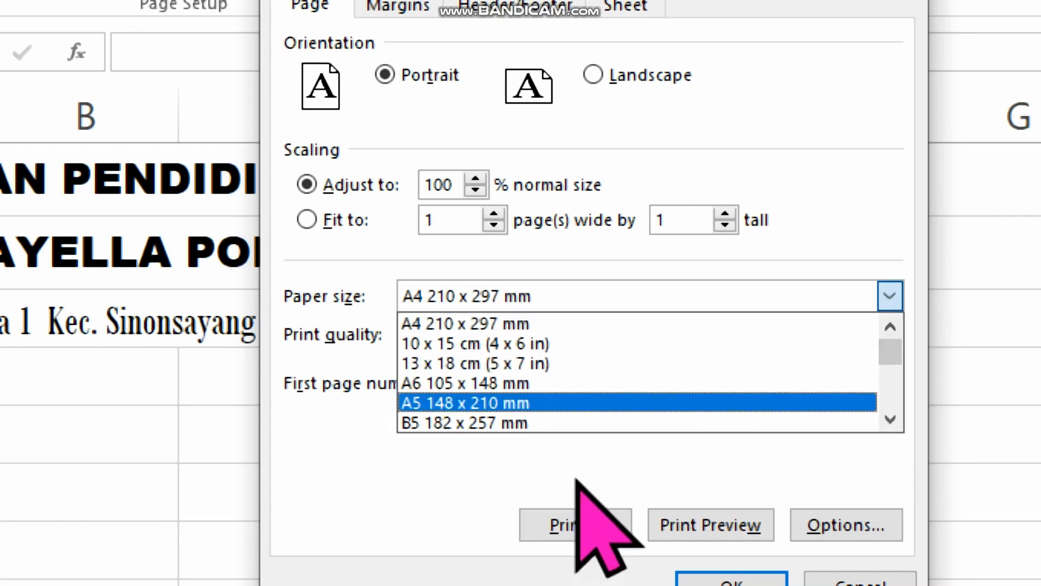
pyautogui.click(451, 325)
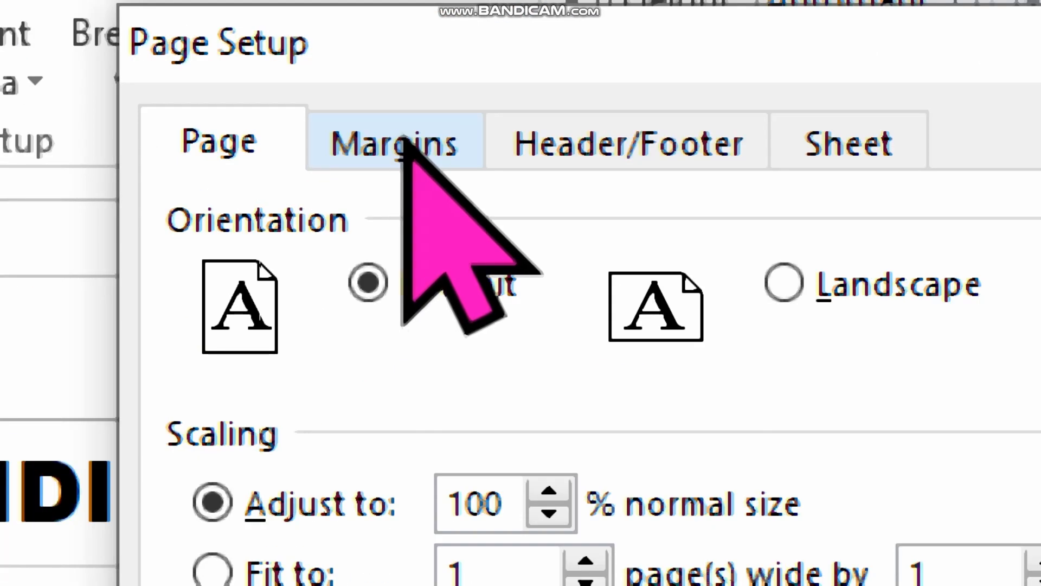
# Set the page margins to left 0,8, top 0,9, right 0,8 and bottom 0,4.
pyautogui.click(399, 144)
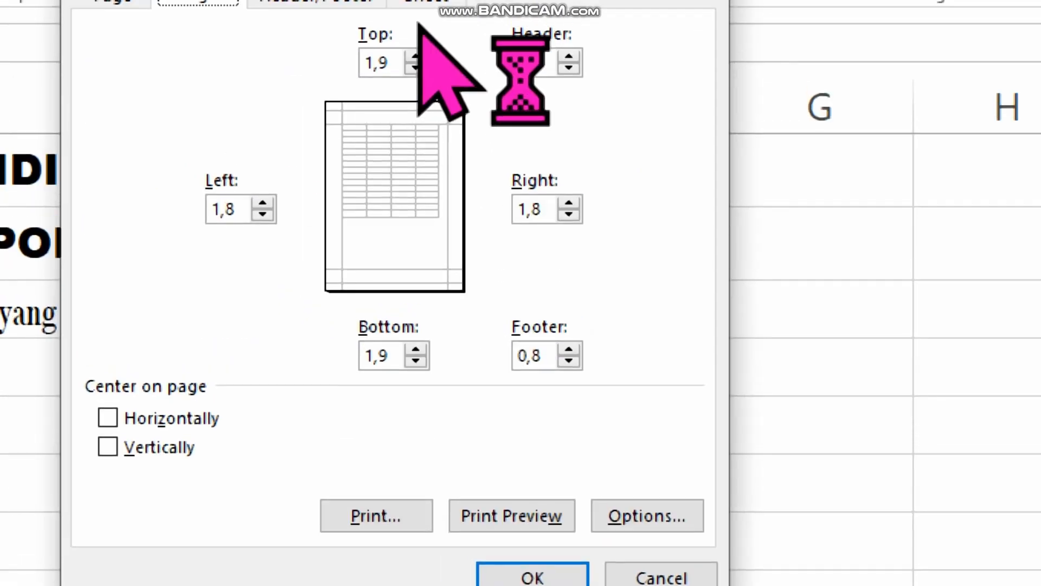
pyautogui.click(265, 216)
pyautogui.click(265, 216)
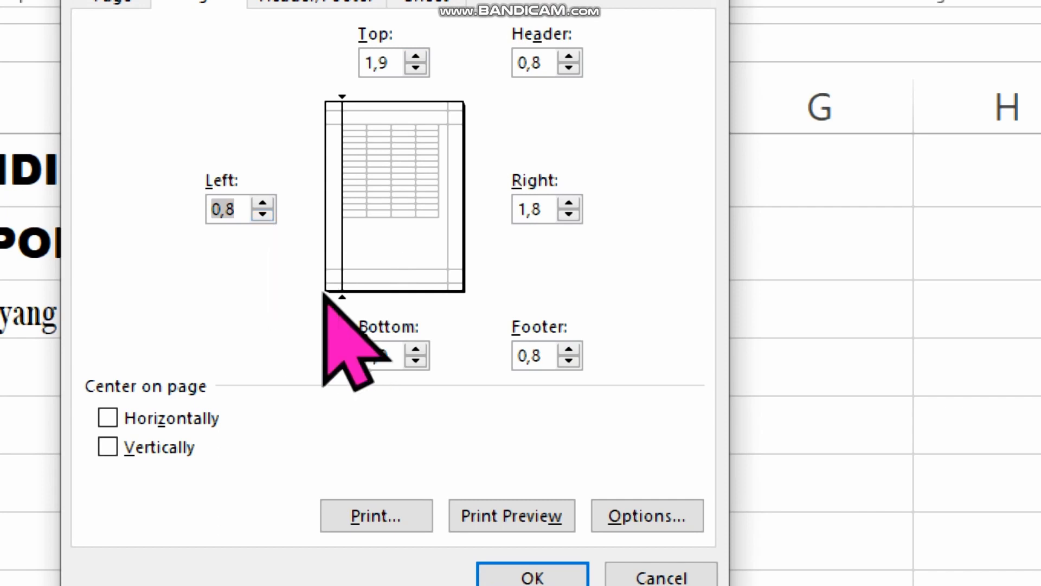
pyautogui.click(421, 72)
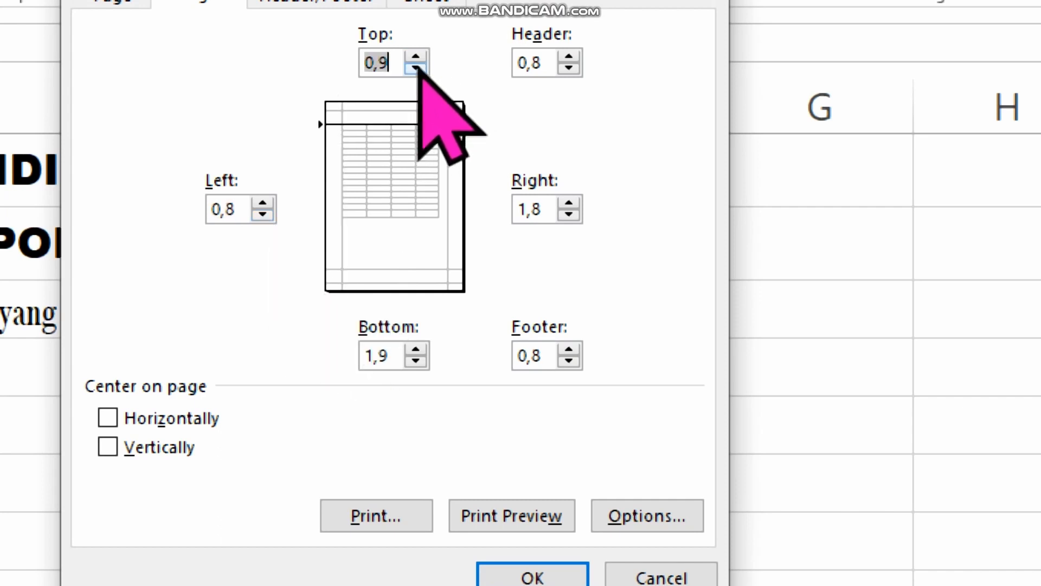
pyautogui.click(568, 214)
pyautogui.click(568, 214)
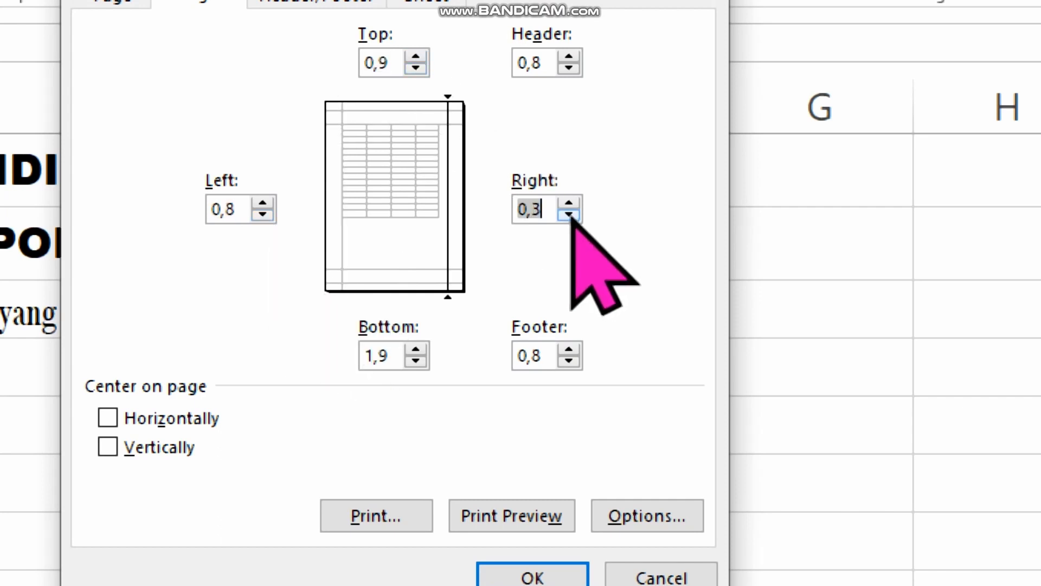
pyautogui.click(569, 204)
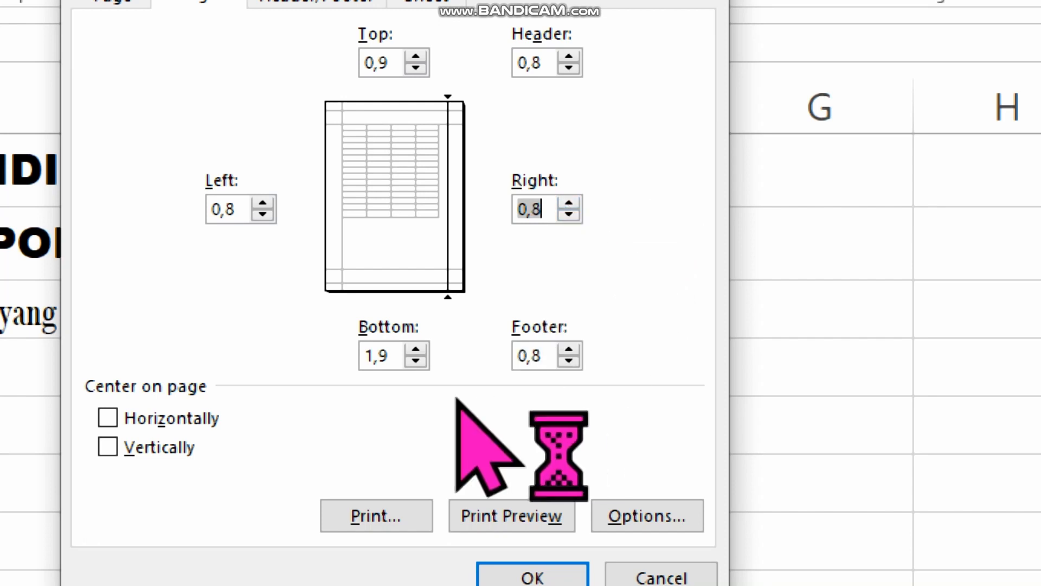
pyautogui.click(415, 361)
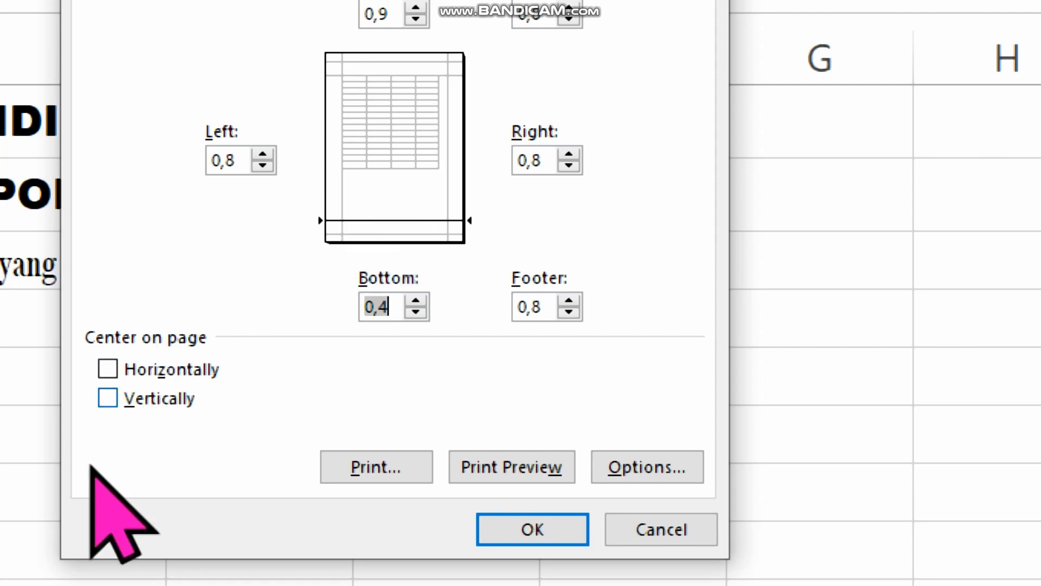
# Center the content horizontally but not vertically on the page, and apply the page setup.
pyautogui.click(107, 369)
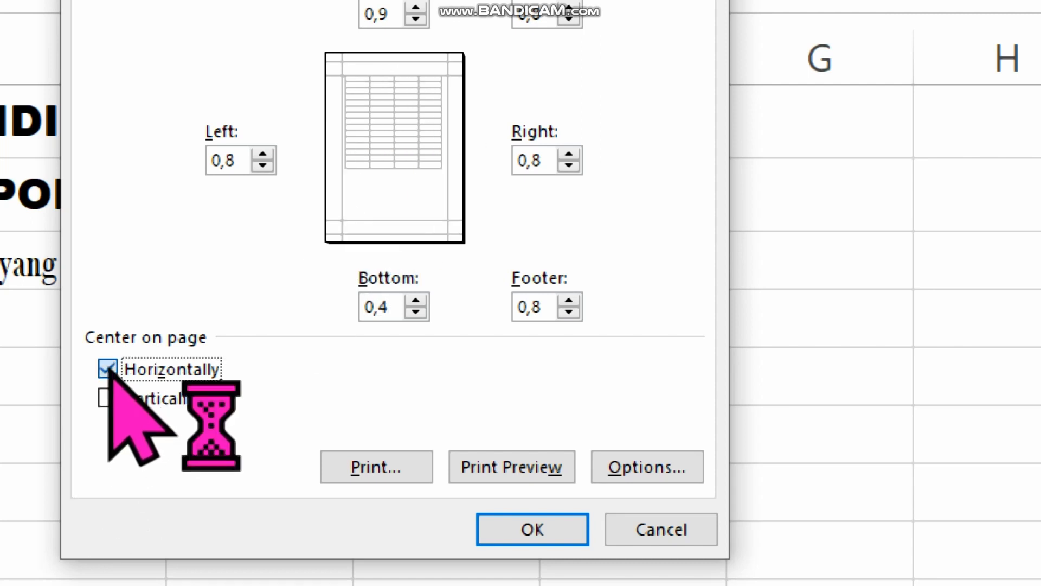
pyautogui.click(108, 369)
pyautogui.click(107, 398)
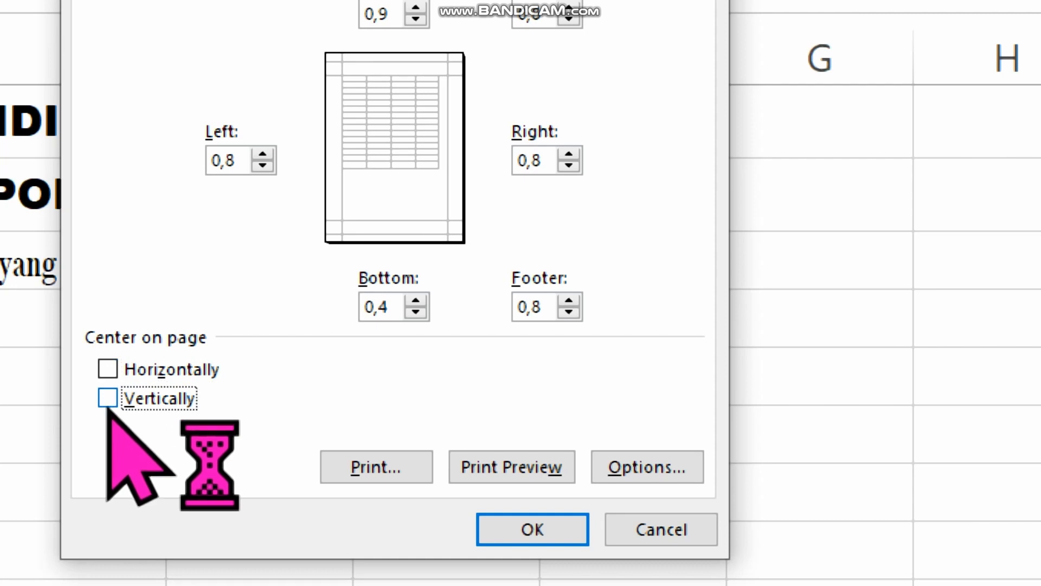
pyautogui.click(107, 398)
pyautogui.click(108, 368)
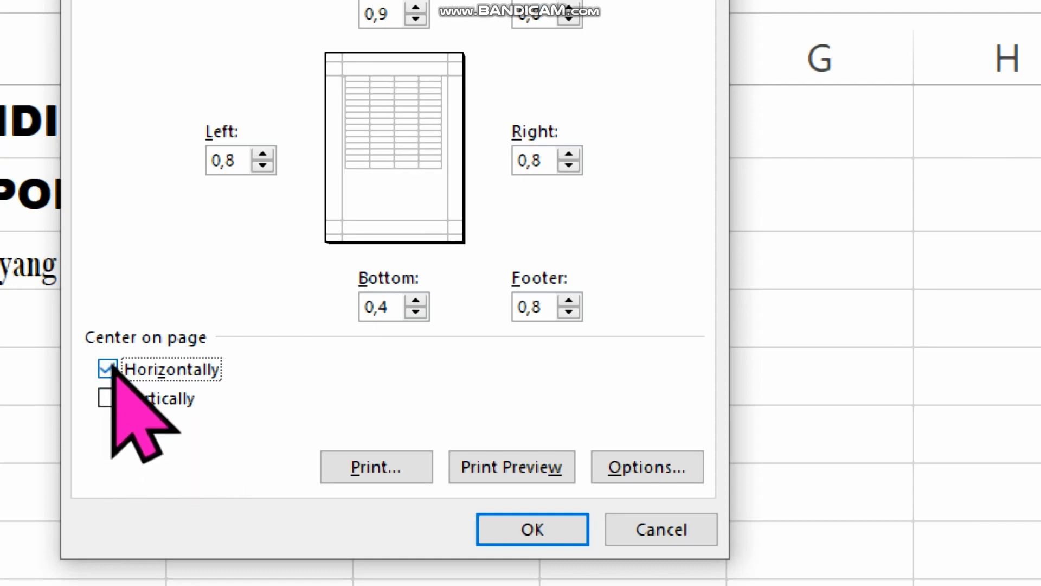
pyautogui.click(556, 525)
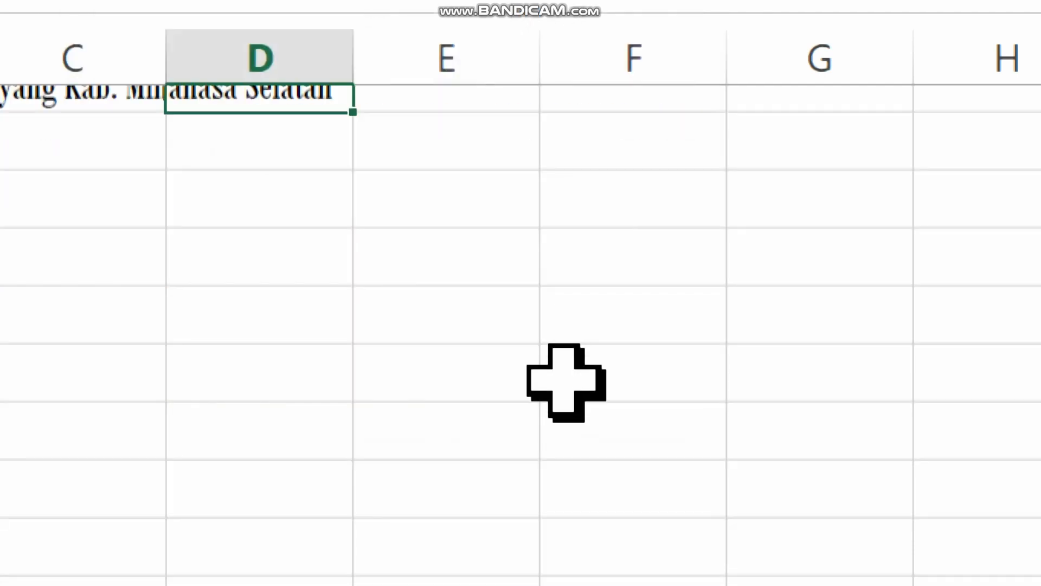
# Examine where the dashed page boundary runs beside the columns, from the letterhead down through the rows below.
pyautogui.scroll(-1, 532, 431)
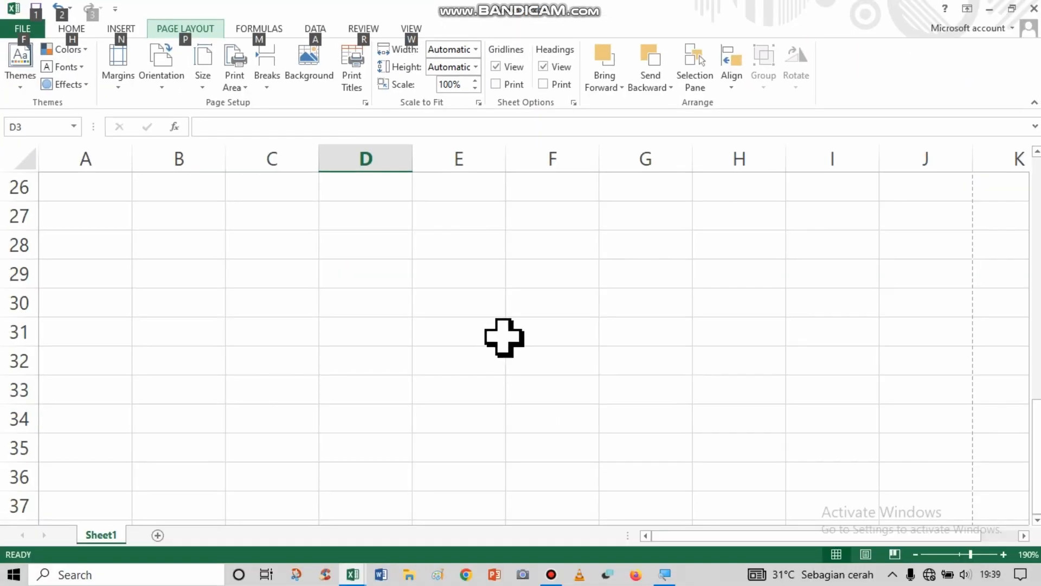
pyautogui.scroll(-2, 511, 390)
pyautogui.click(525, 330)
pyautogui.scroll(2, 499, 271)
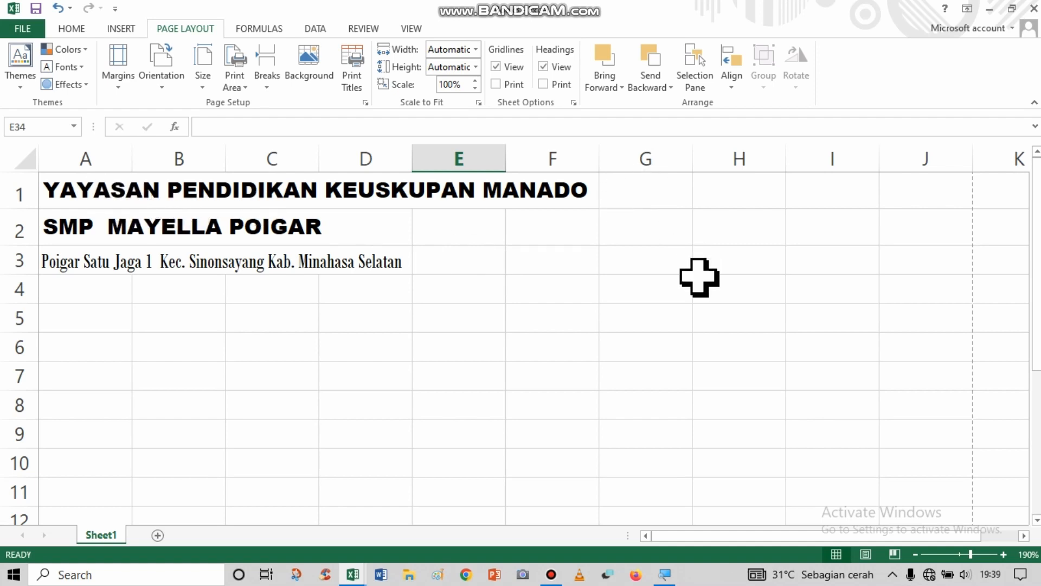
pyautogui.scroll(-2, 703, 289)
pyautogui.press('alt')
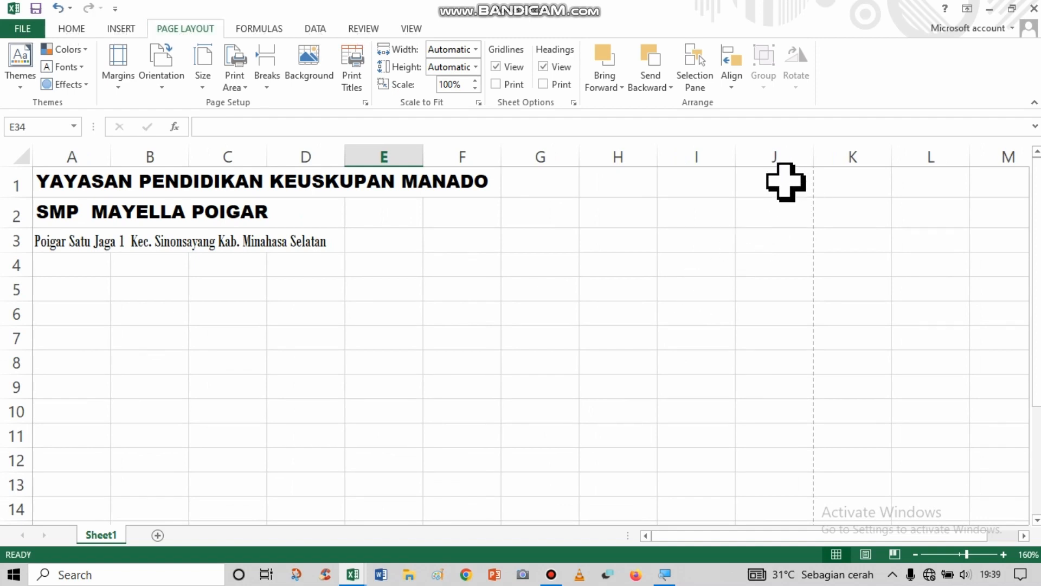
pyautogui.moveTo(785, 181); pyautogui.dragTo(789, 507)
pyautogui.click(773, 242)
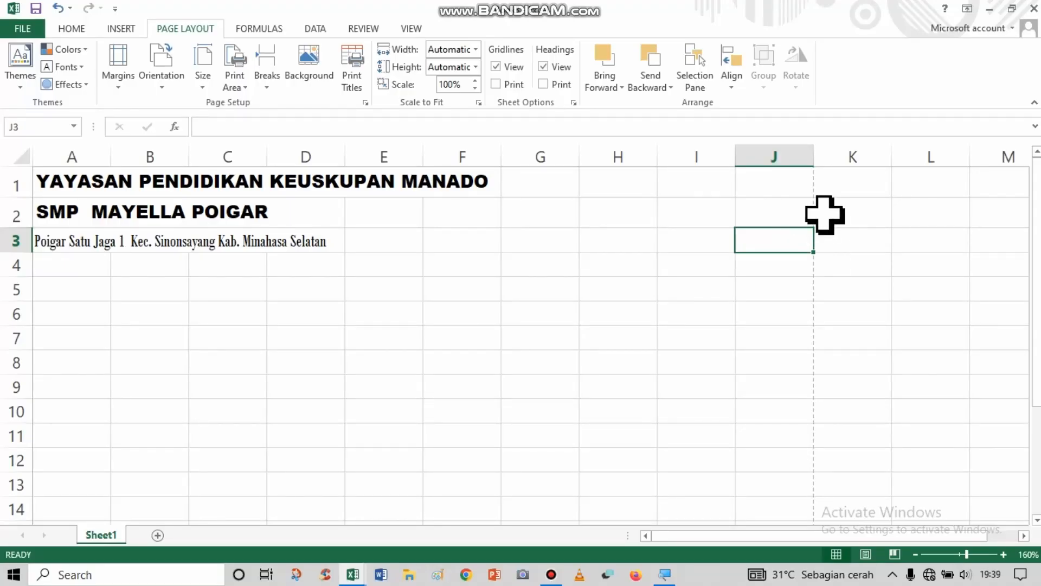
pyautogui.click(793, 191)
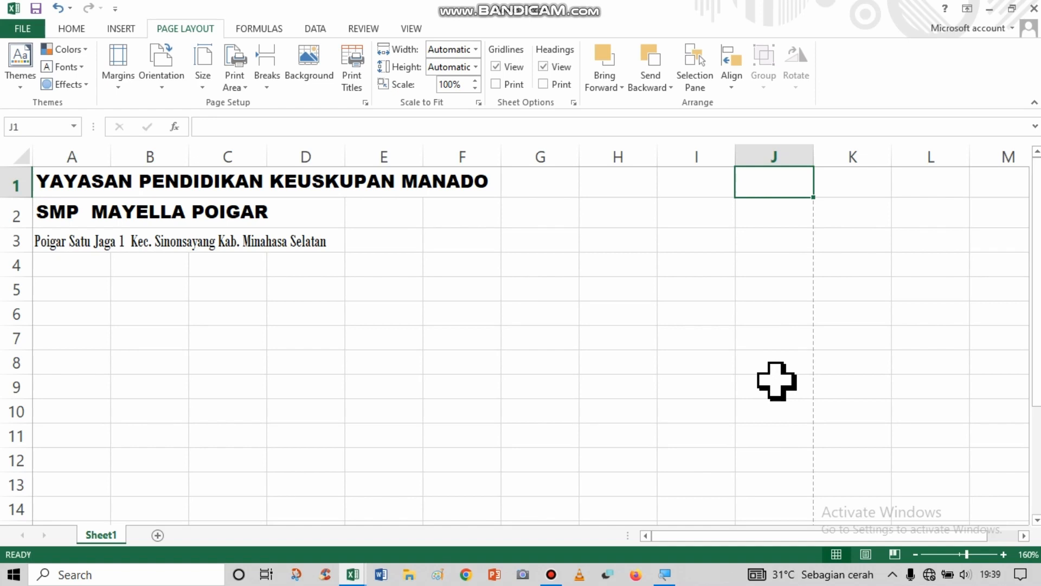
pyautogui.scroll(-2, 777, 380)
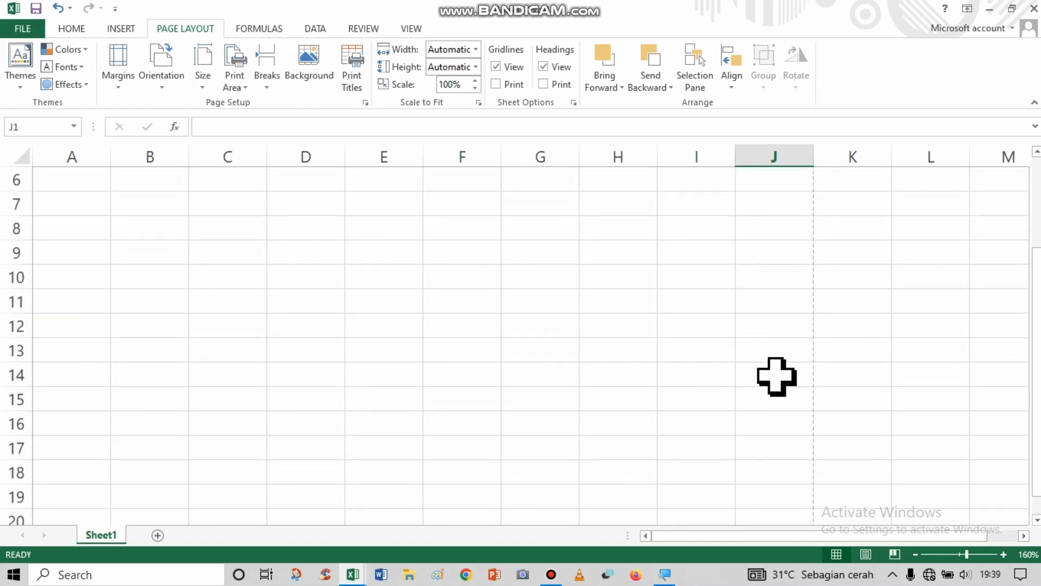
pyautogui.click(705, 277)
pyautogui.scroll(2, 727, 241)
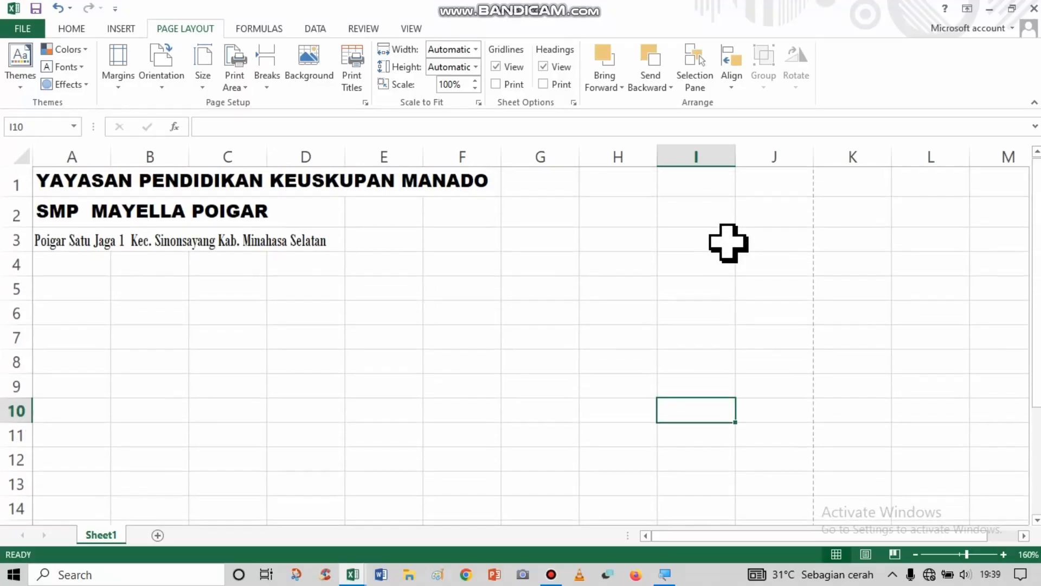
# Select the empty cells from A5 to D13 below the letterhead to check the area available for a table.
pyautogui.click(76, 182)
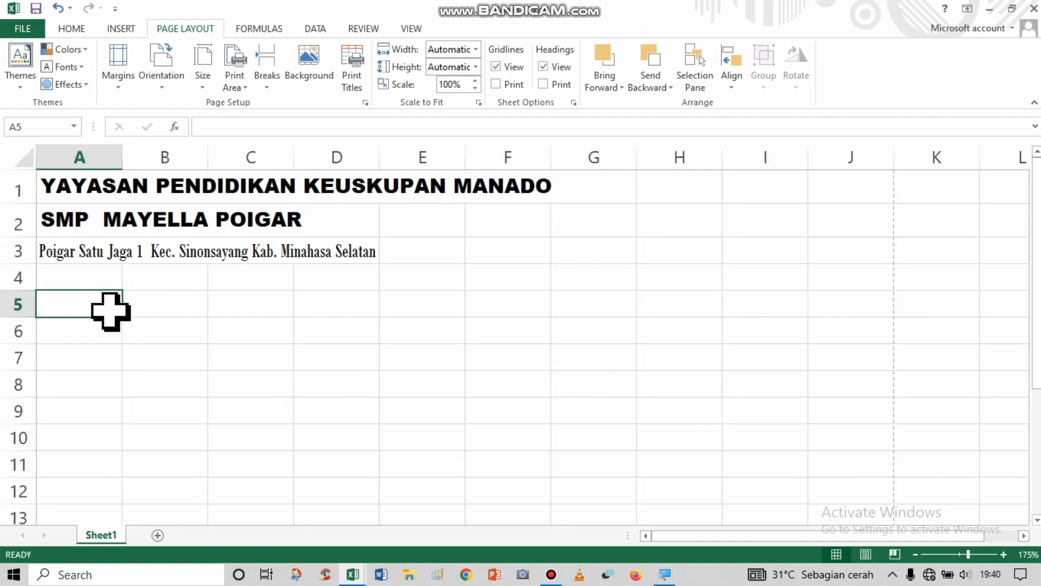
pyautogui.click(160, 310)
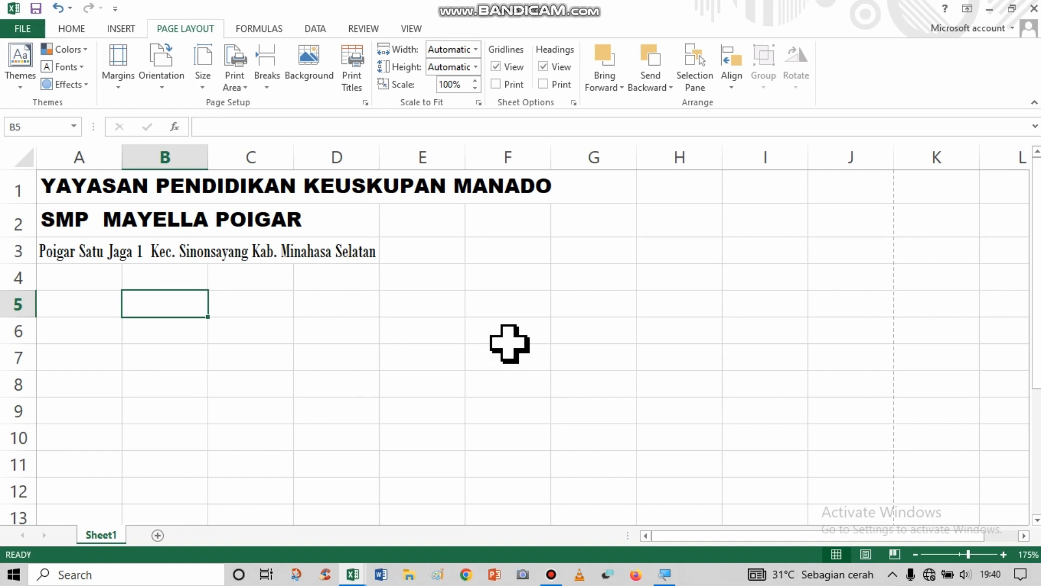
pyautogui.click(87, 307)
pyautogui.click(146, 309)
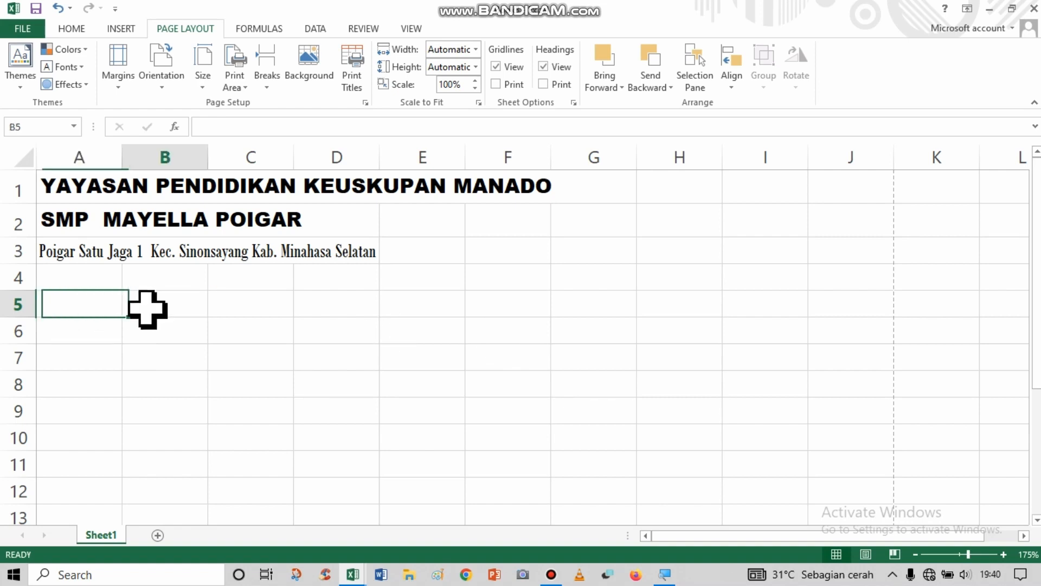
pyautogui.moveTo(86, 311); pyautogui.dragTo(364, 452)
pyautogui.click(134, 228)
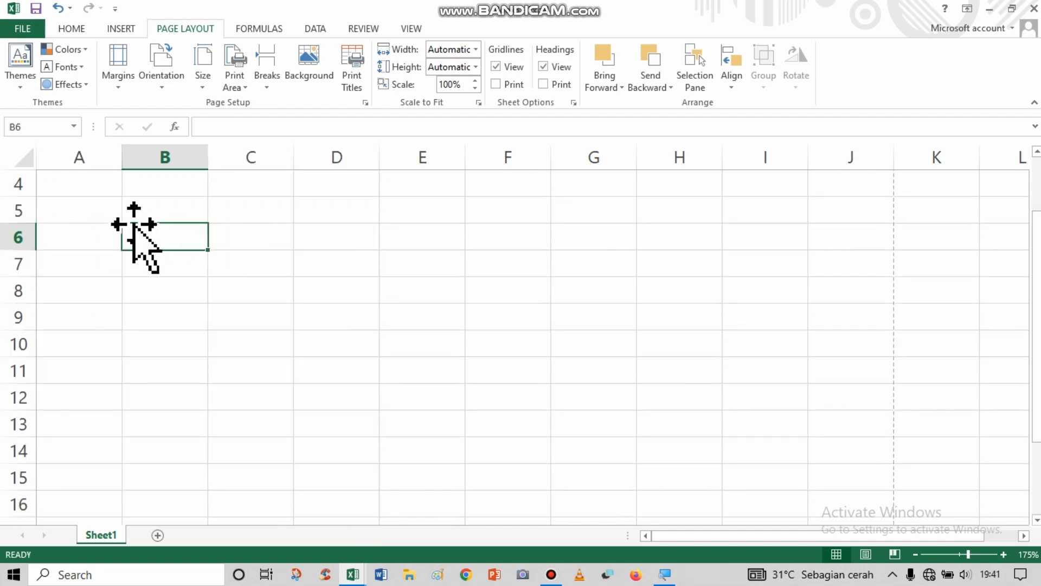
pyautogui.moveTo(109, 211); pyautogui.dragTo(376, 424)
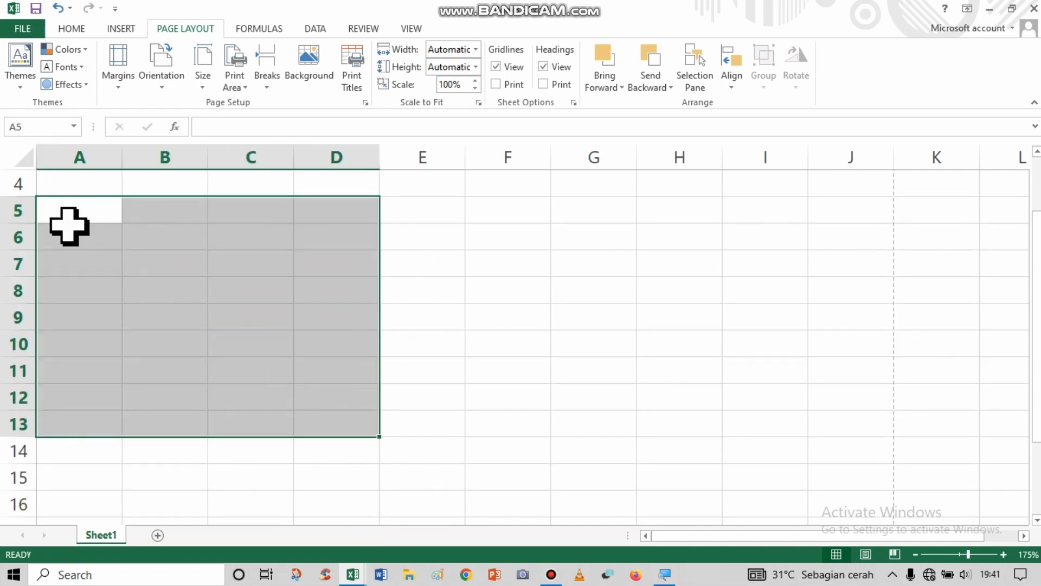
pyautogui.click(74, 215)
pyautogui.click(175, 215)
pyautogui.moveTo(110, 214); pyautogui.dragTo(295, 426)
pyautogui.click(184, 214)
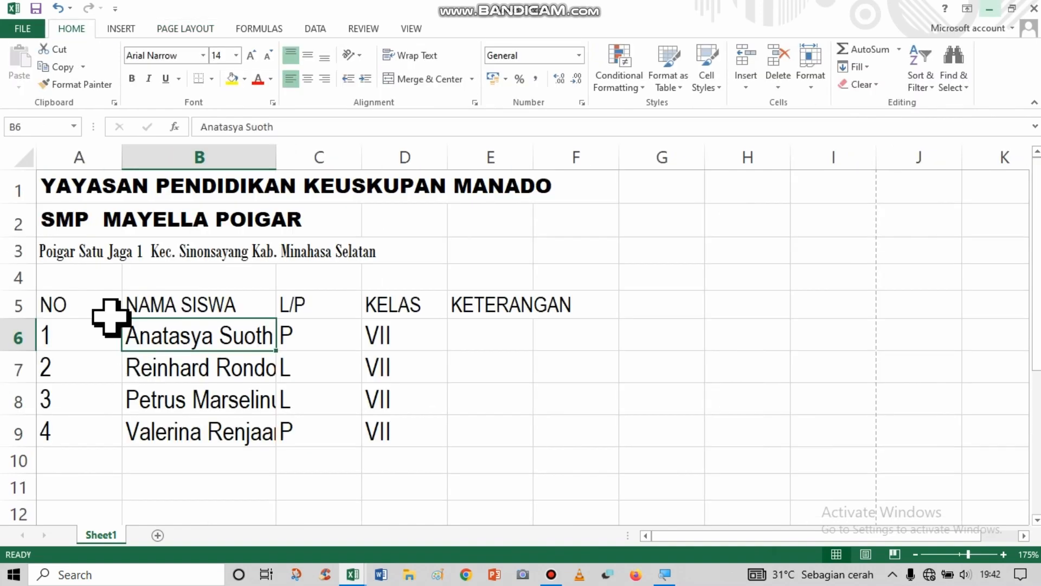
# Widen the NAMA SISWA column B so that the full student names in rows 6 to 9 fit.
pyautogui.click(102, 308)
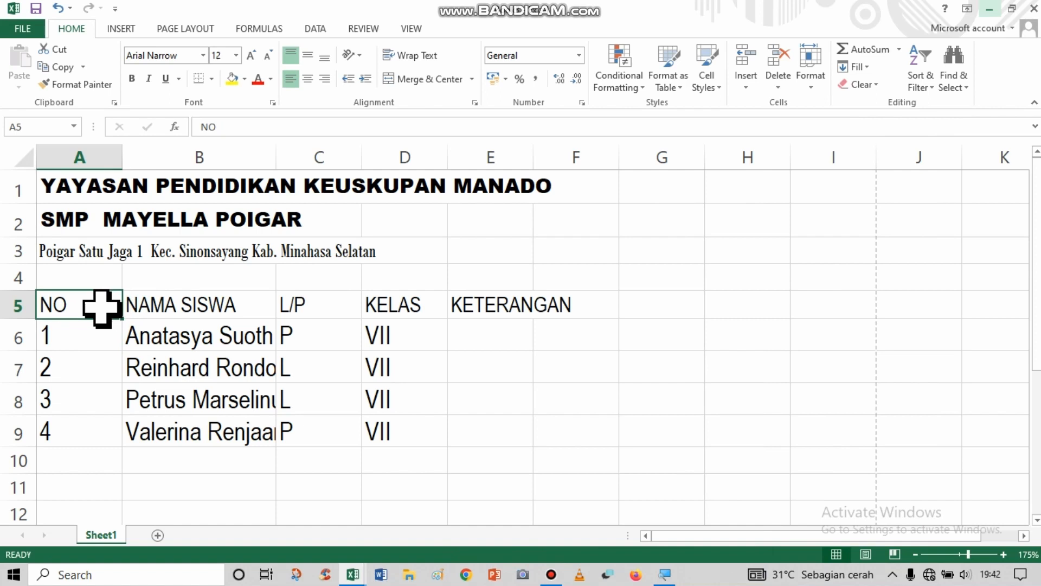
pyautogui.click(214, 333)
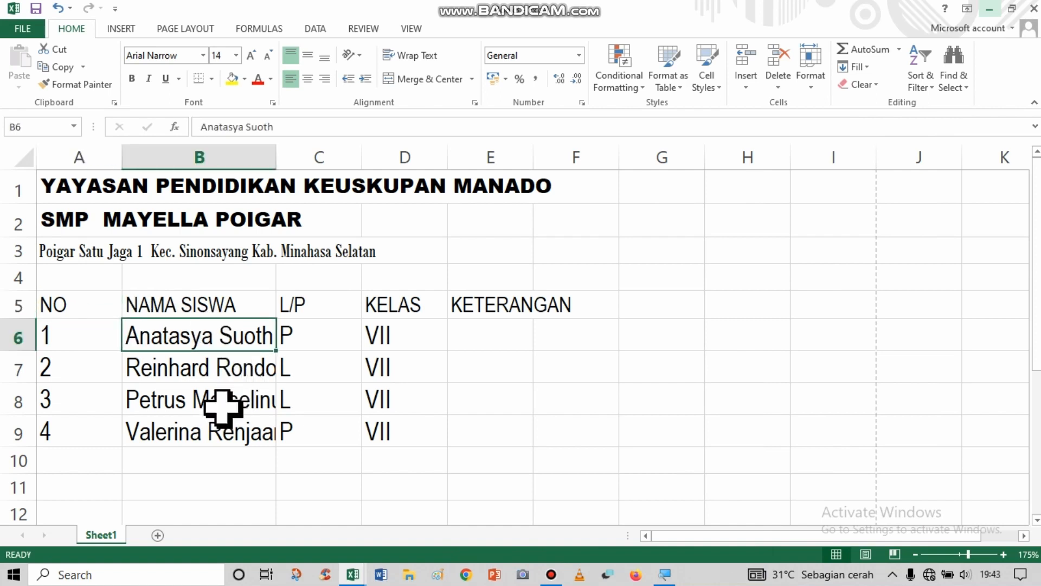
pyautogui.press('alt')
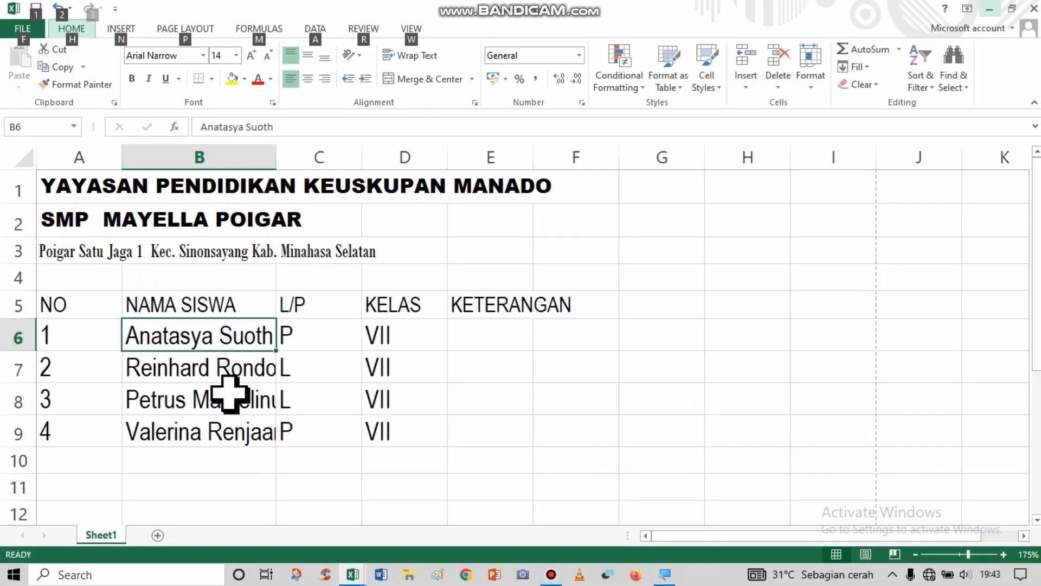
pyautogui.click(229, 394)
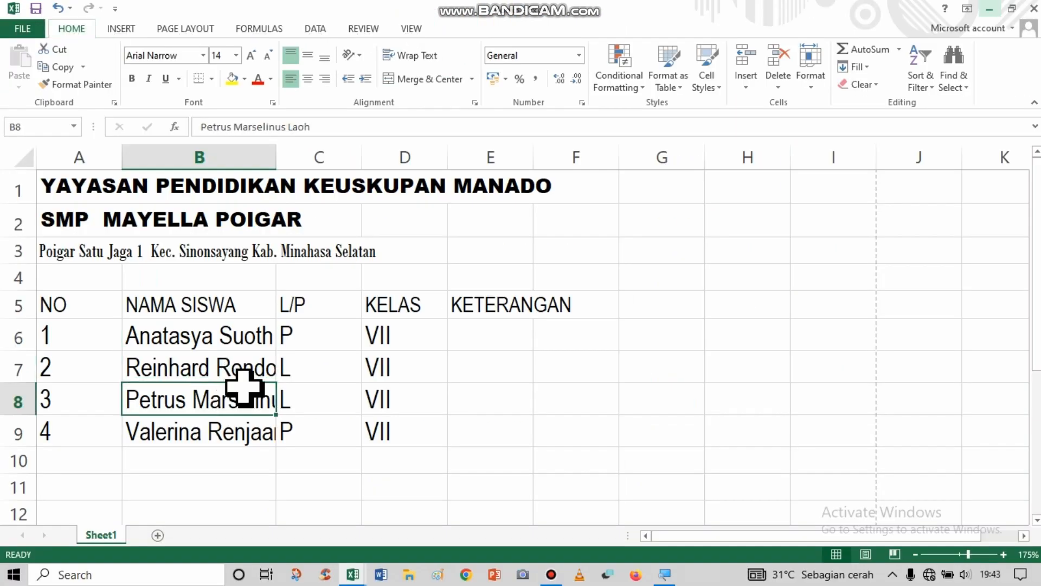
pyautogui.click(212, 355)
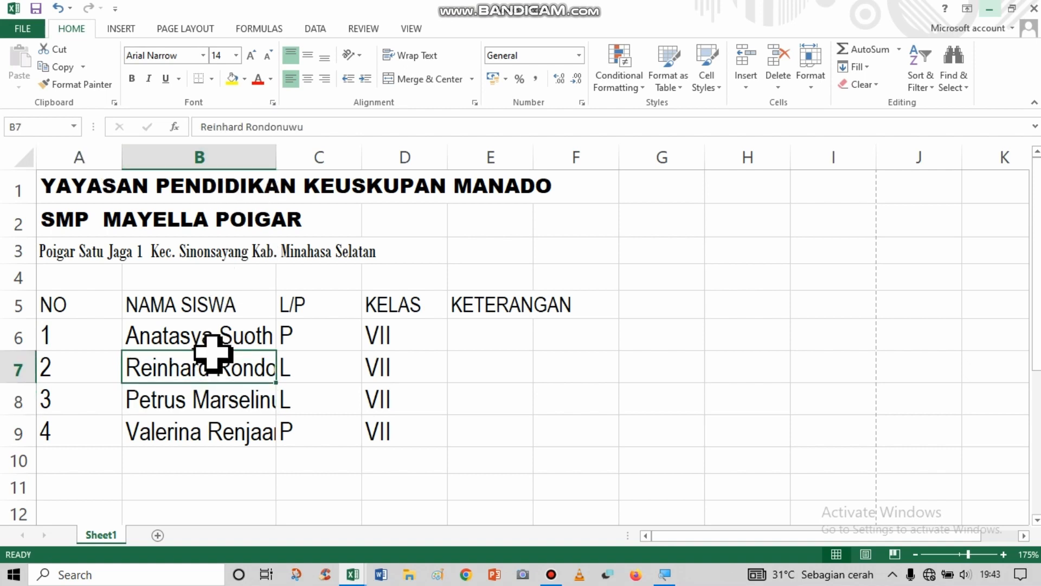
pyautogui.click(234, 157)
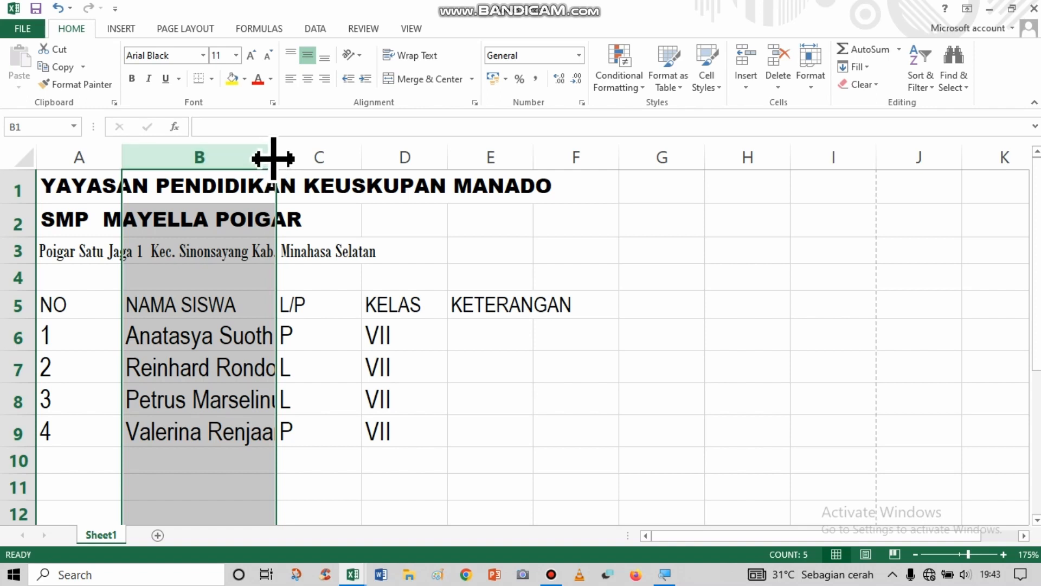
pyautogui.moveTo(273, 158); pyautogui.dragTo(371, 162)
pyautogui.click(279, 340)
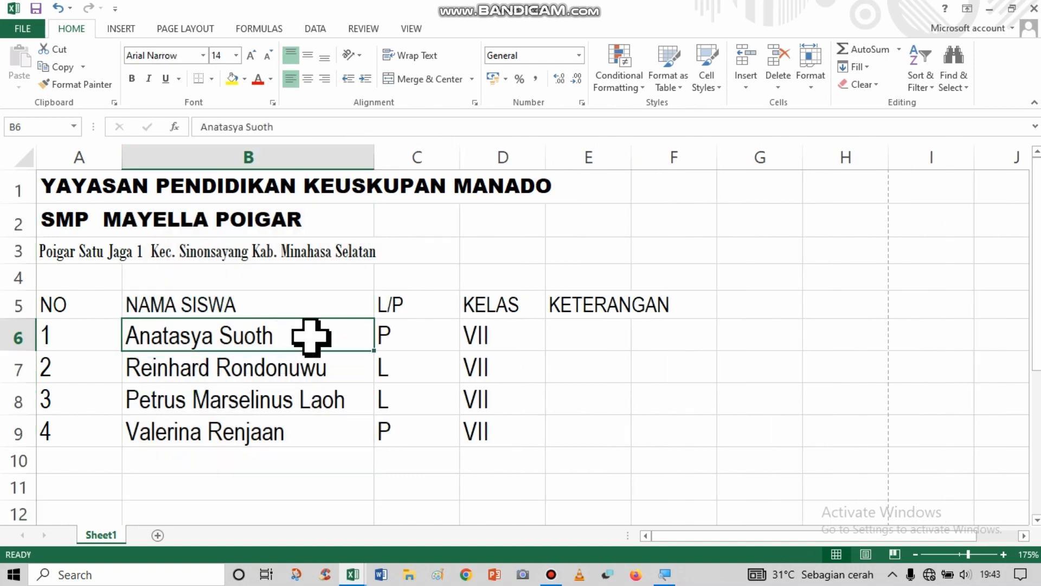
# Widen column E so that the KETERANGAN heading in E5 fits within its cell.
pyautogui.click(593, 314)
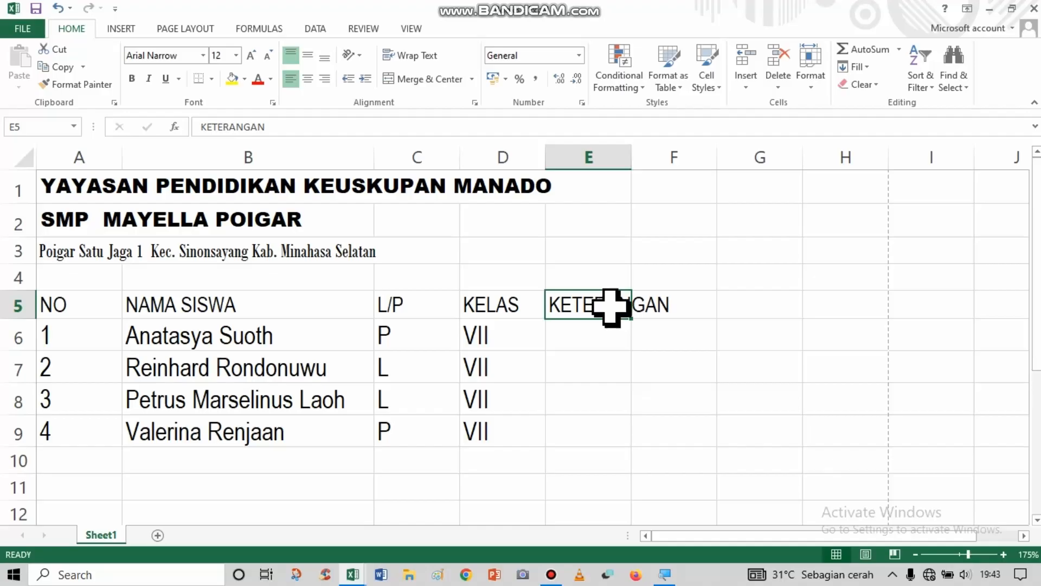
pyautogui.click(674, 158)
pyautogui.click(609, 154)
pyautogui.click(585, 302)
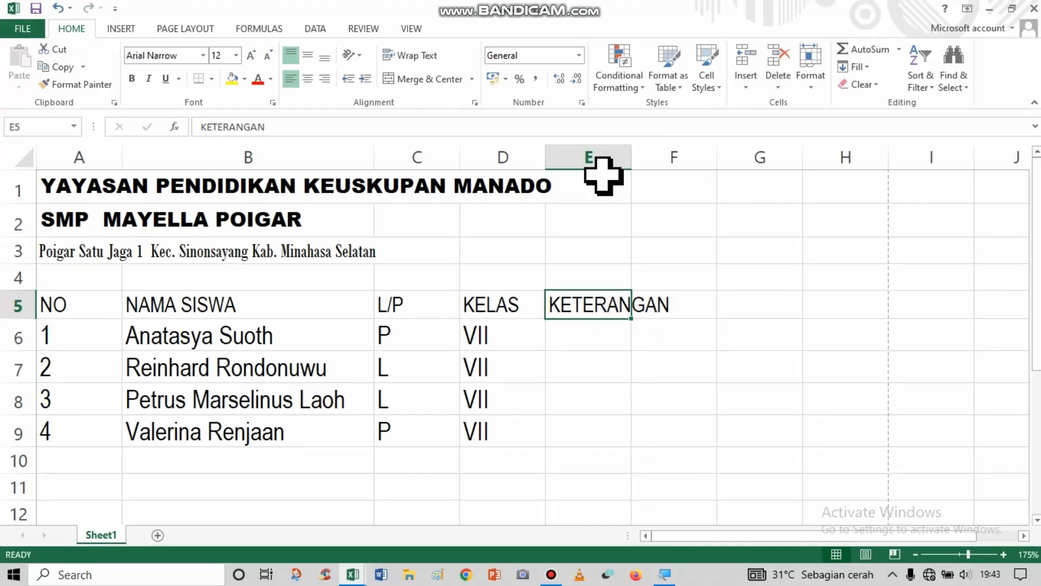
pyautogui.click(604, 159)
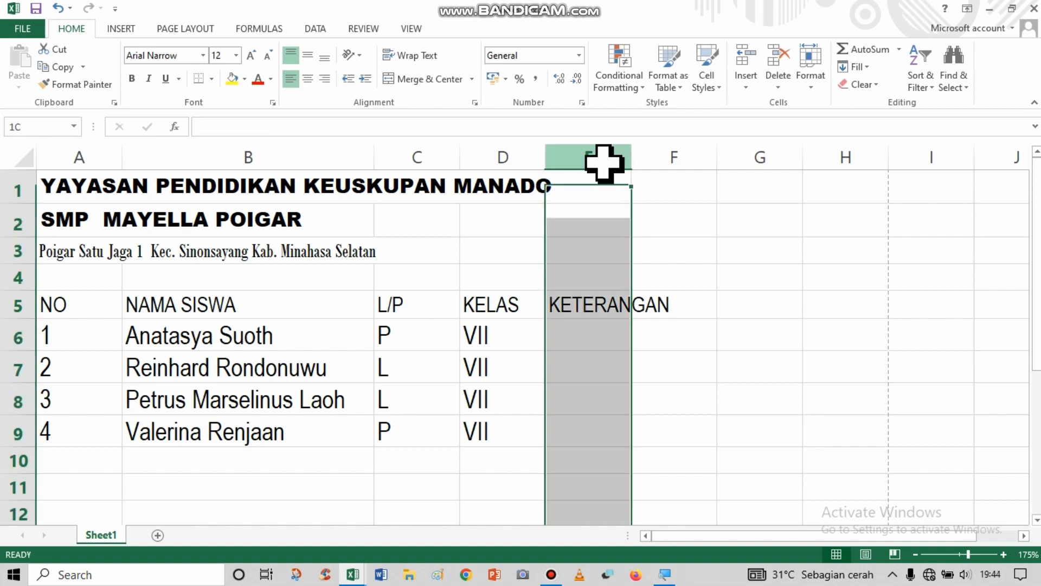
pyautogui.click(589, 307)
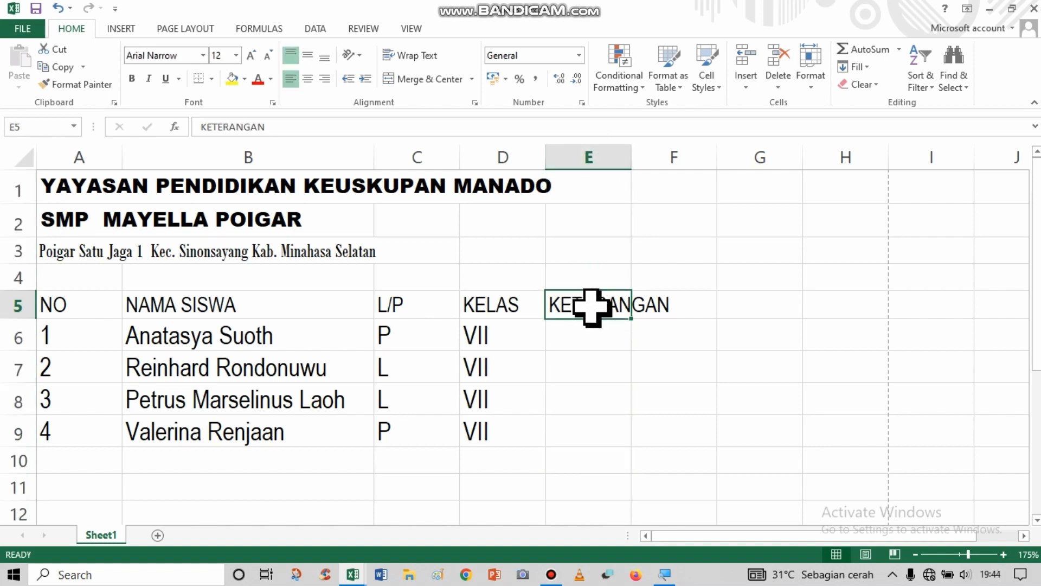
pyautogui.click(609, 153)
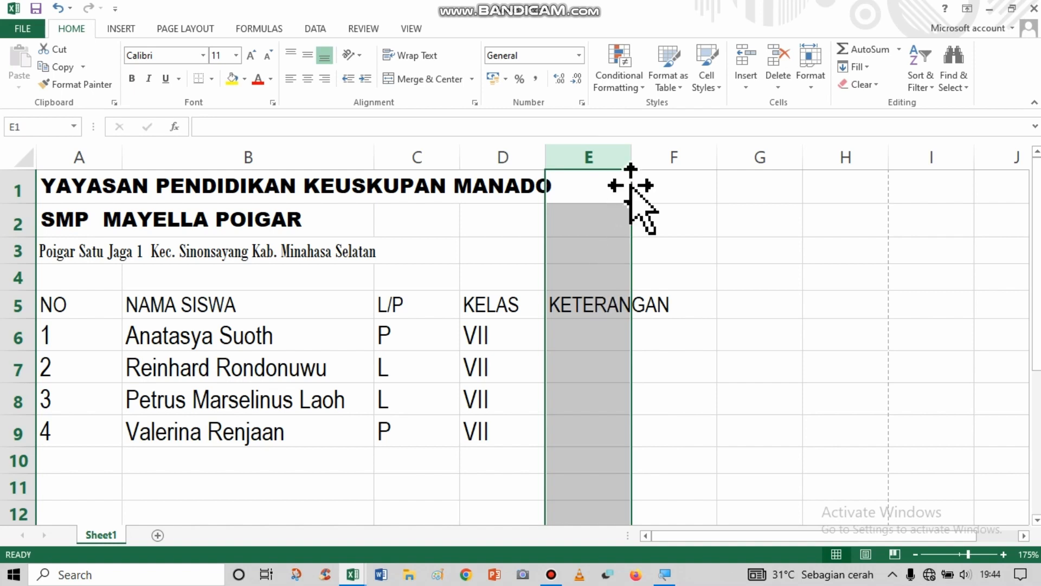
pyautogui.moveTo(632, 158); pyautogui.dragTo(687, 163)
pyautogui.click(408, 368)
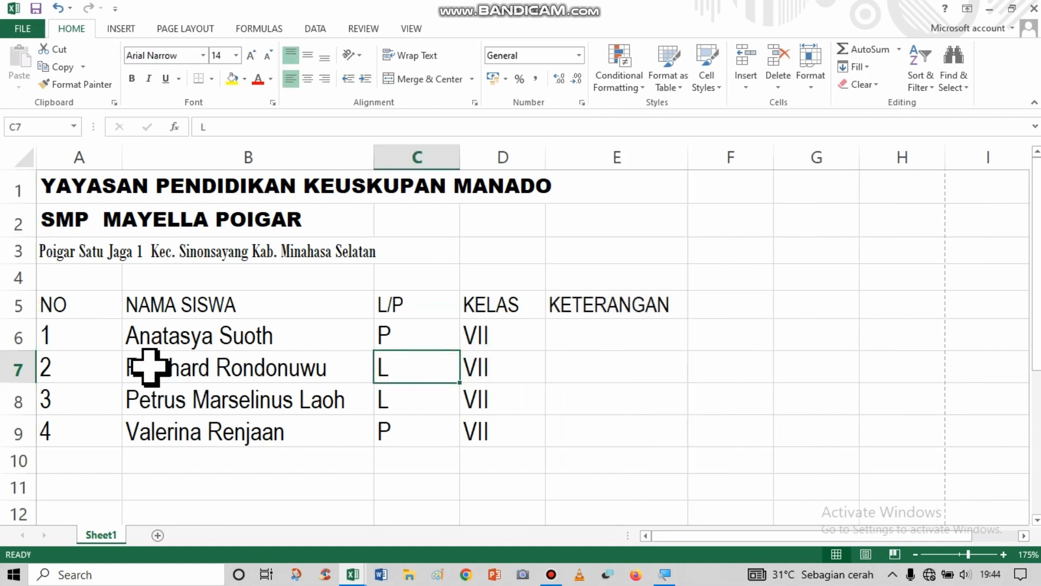
# Narrow the NO column A to suit its short row numbers.
pyautogui.click(263, 311)
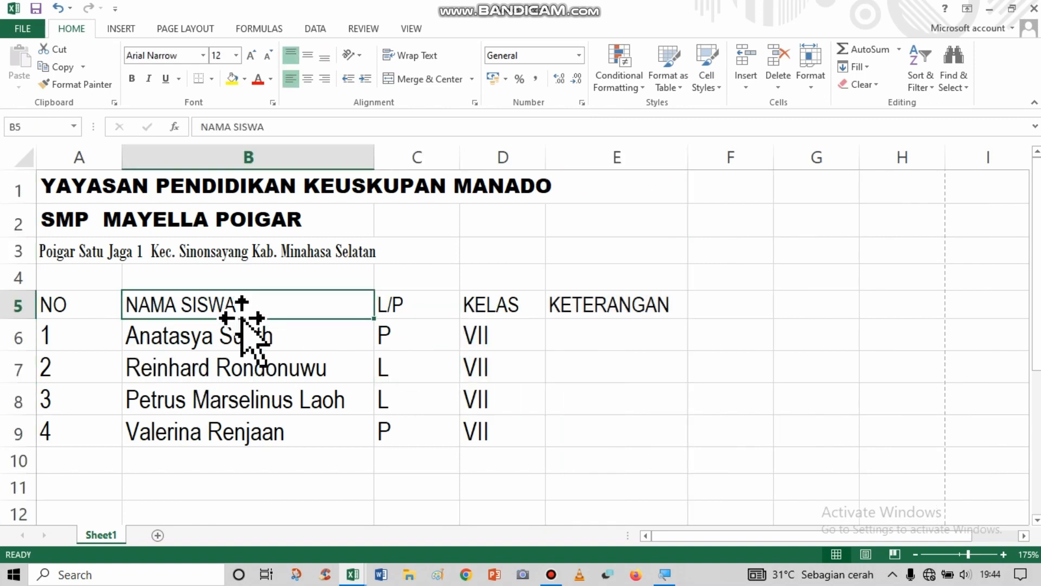
pyautogui.click(243, 336)
pyautogui.click(214, 426)
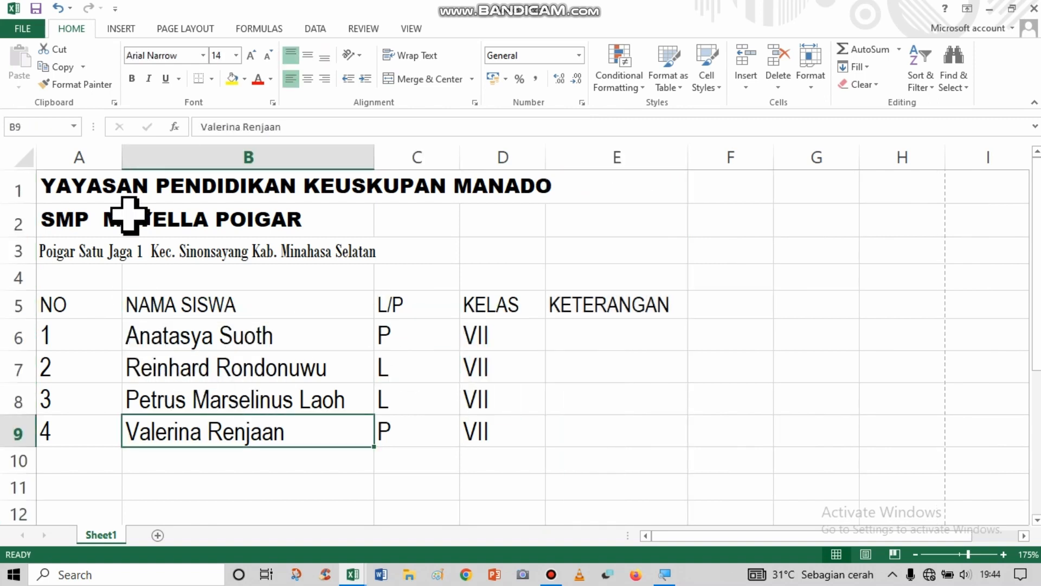
pyautogui.moveTo(122, 157); pyautogui.dragTo(87, 158)
pyautogui.click(307, 338)
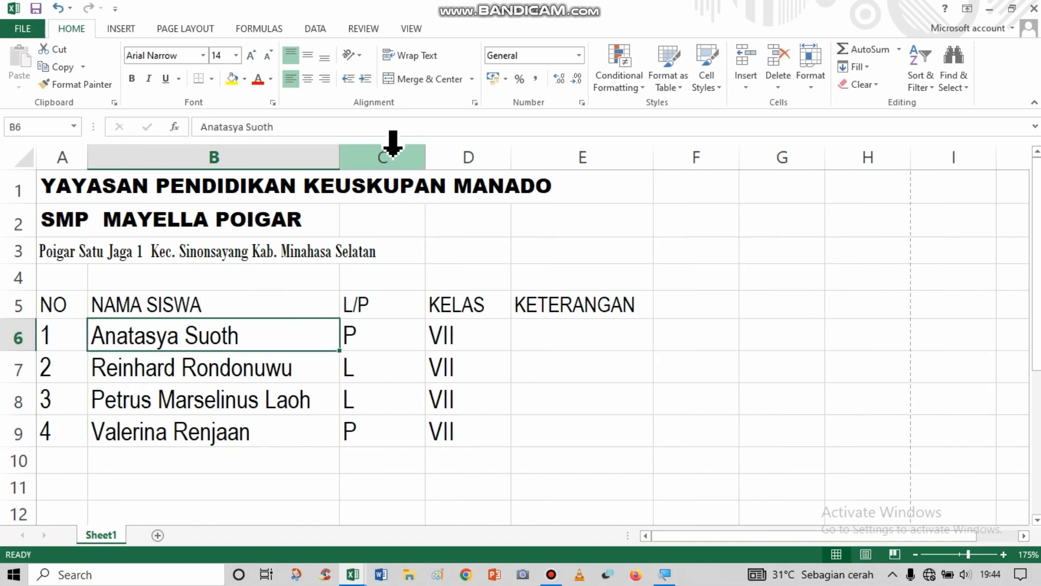
# Narrow the NAMA SISWA column B very slightly and reduce the width of the L/P column C.
pyautogui.click(392, 145)
pyautogui.click(384, 280)
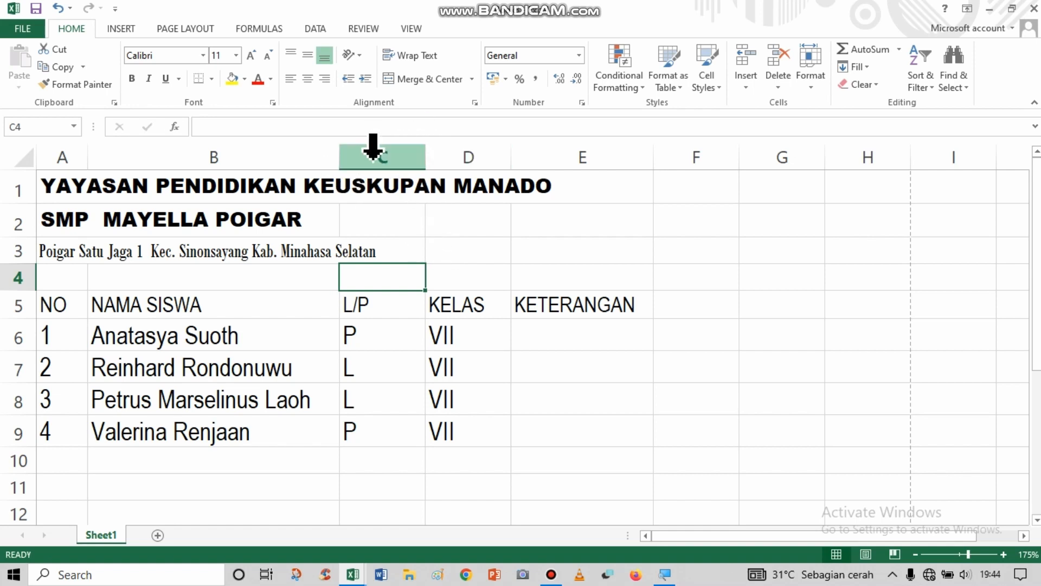
pyautogui.click(395, 155)
pyautogui.click(365, 340)
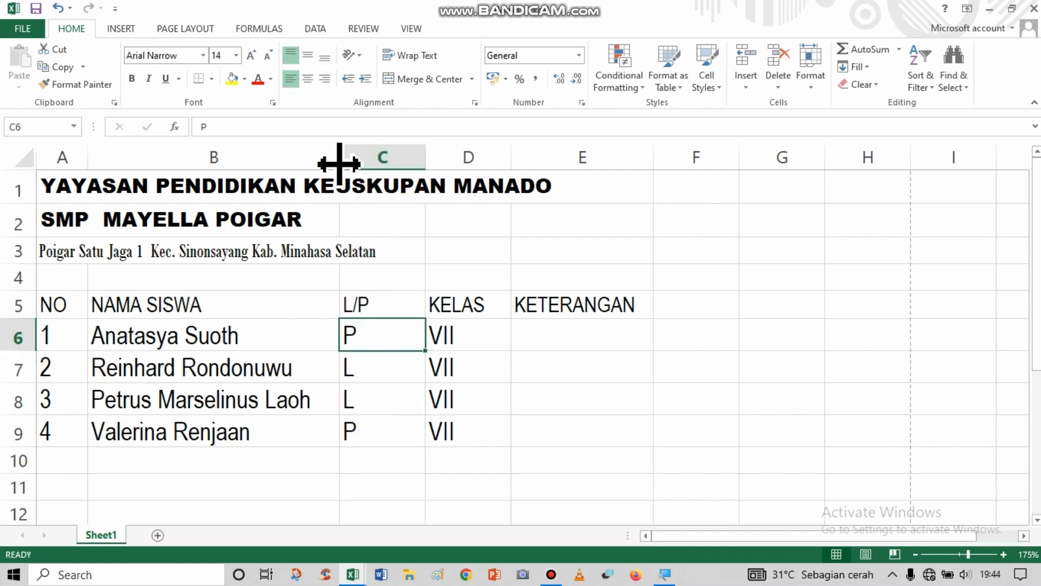
pyautogui.moveTo(339, 163)
pyautogui.mouseDown()
pyautogui.moveTo(360, 164)
pyautogui.moveTo(335, 166)
pyautogui.mouseUp()
pyautogui.moveTo(423, 163)
pyautogui.mouseDown()
pyautogui.moveTo(512, 168)
pyautogui.moveTo(403, 160)
pyautogui.mouseUp()
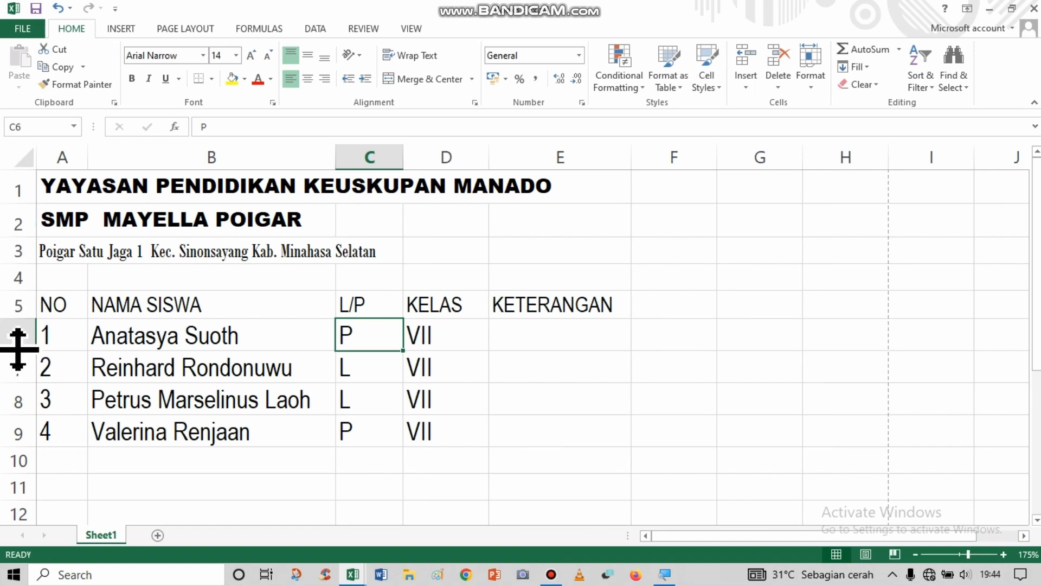
# Increase the height of row 6 slightly and move the selection down to C9.
pyautogui.moveTo(20, 351)
pyautogui.mouseDown()
pyautogui.moveTo(9, 414)
pyautogui.moveTo(30, 353)
pyautogui.mouseUp()
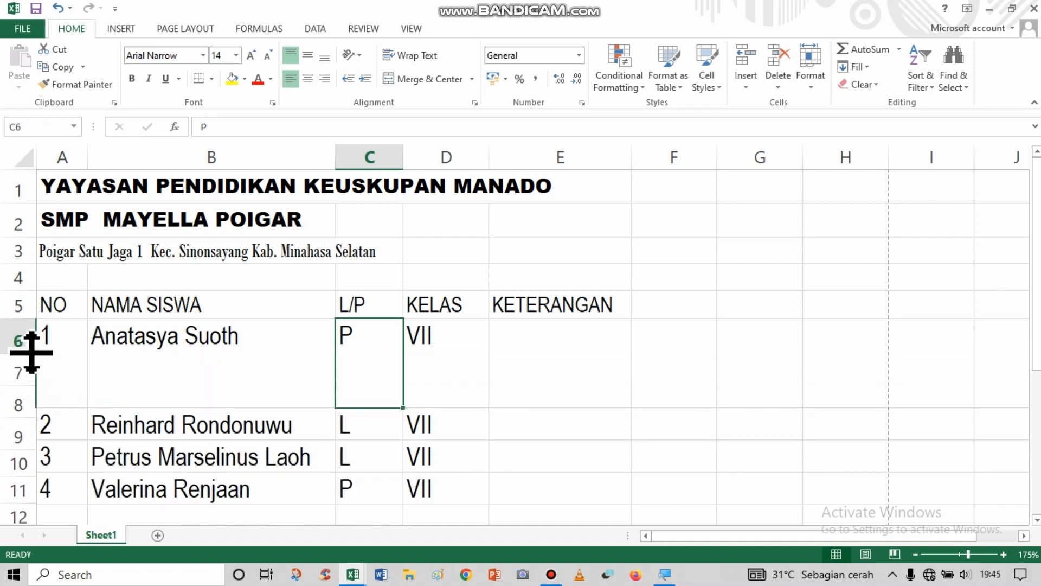
pyautogui.press('Down')
pyautogui.press('Down')
pyautogui.press('Down')
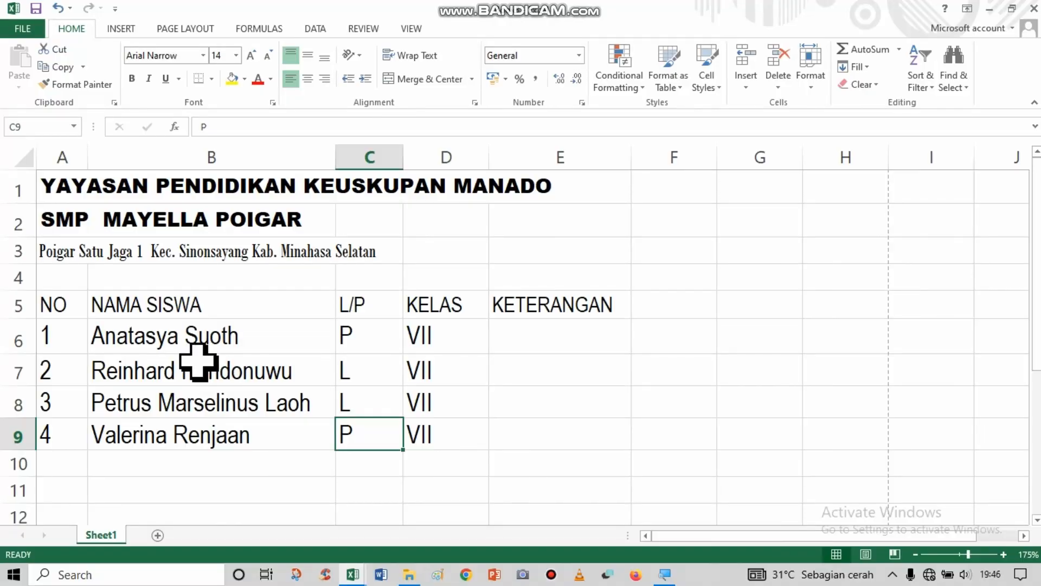
# Apply thin solid outline and inside borders to the student table in A5:E9.
pyautogui.click(69, 308)
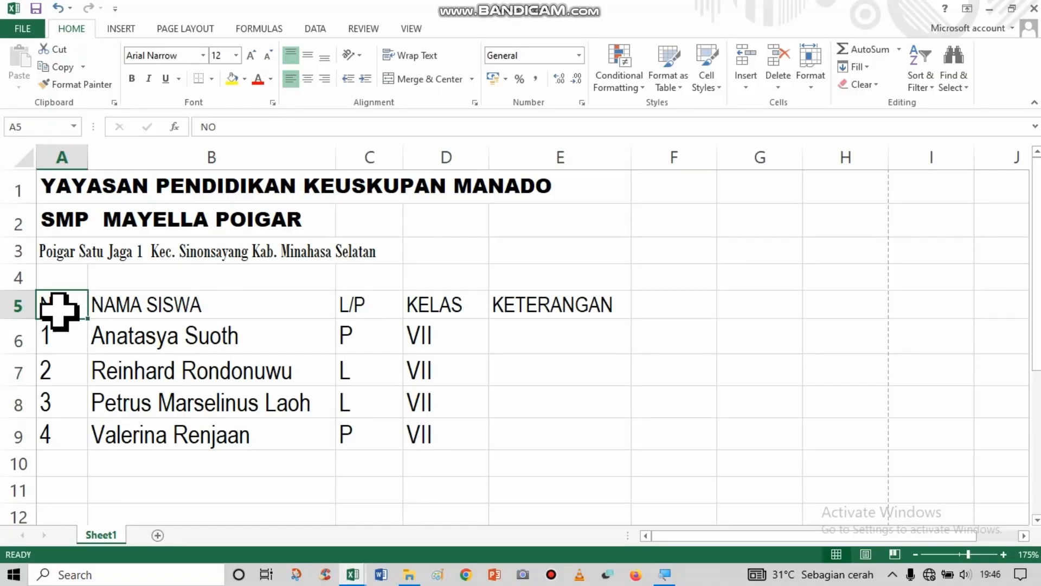
pyautogui.moveTo(72, 310); pyautogui.dragTo(506, 447)
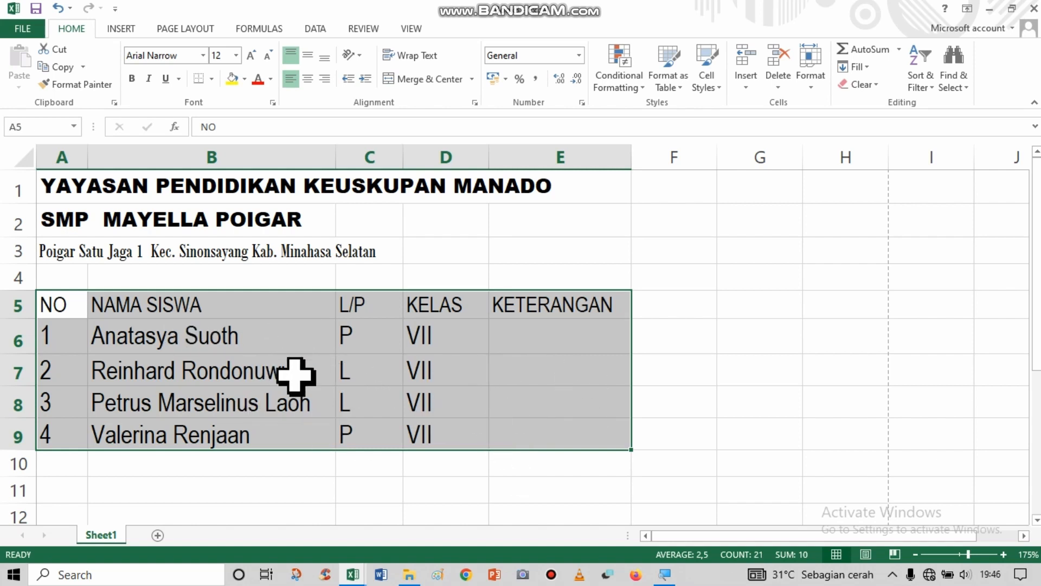
pyautogui.rightClick(294, 354)
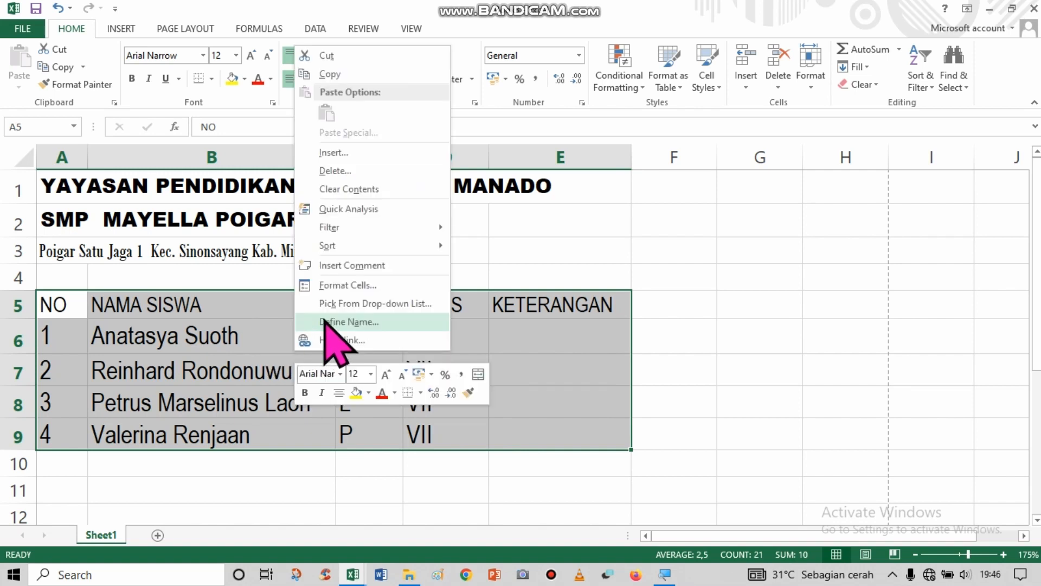
pyautogui.click(334, 284)
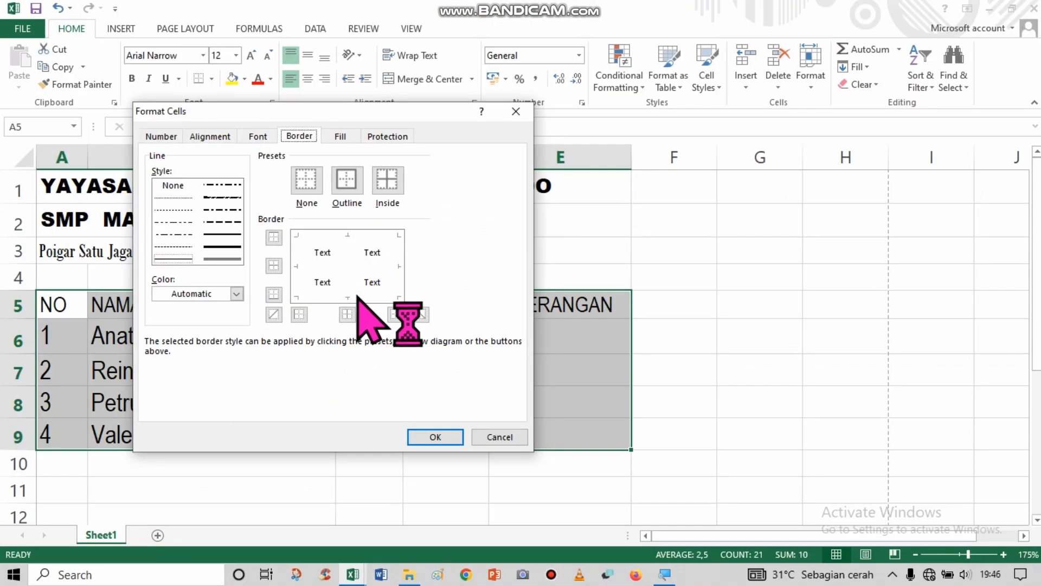
pyautogui.moveTo(295, 110); pyautogui.dragTo(401, 105)
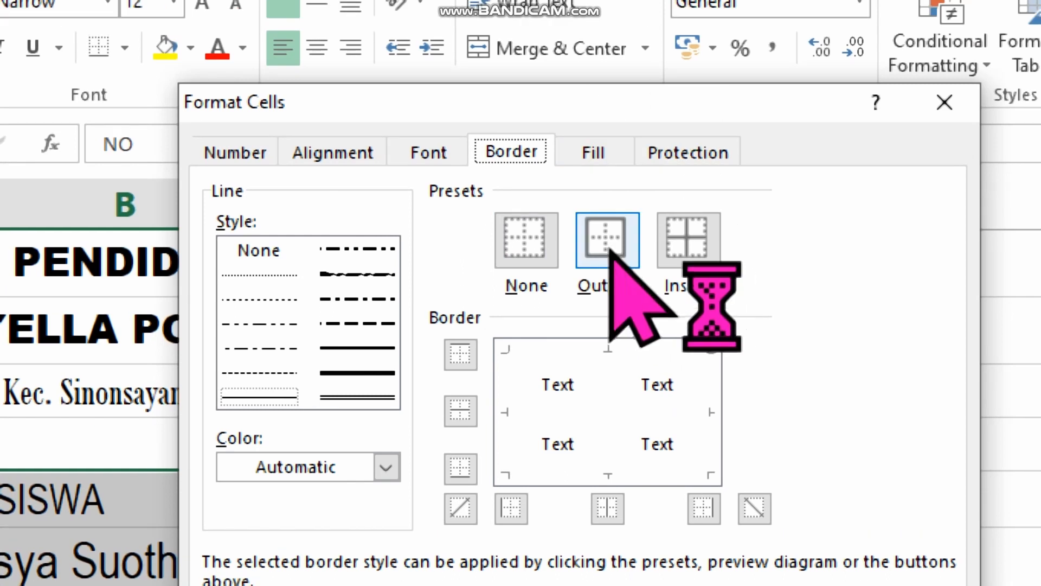
pyautogui.click(610, 250)
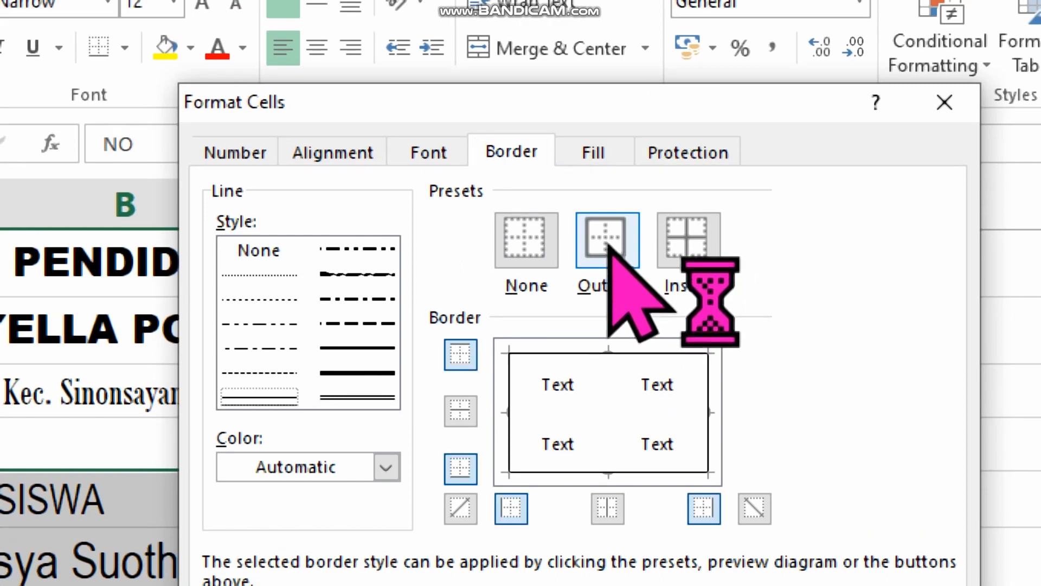
pyautogui.click(697, 250)
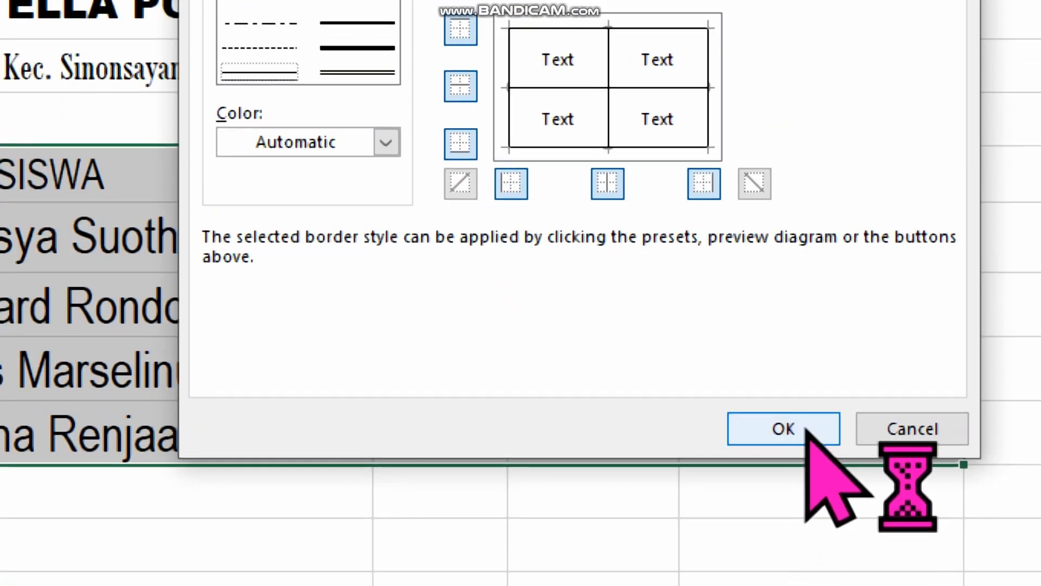
pyautogui.click(806, 429)
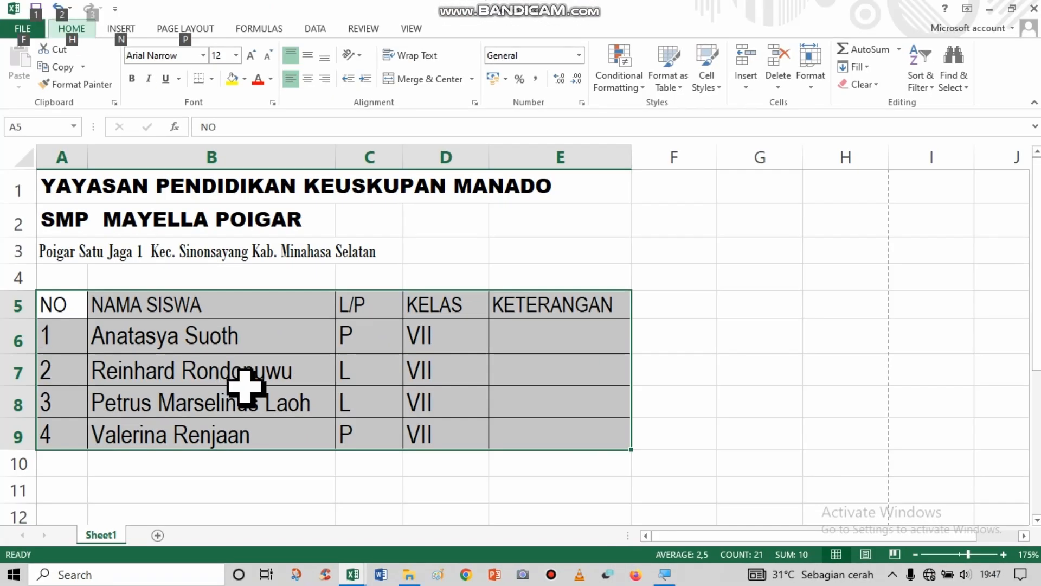
# Center the table headings in A5:E5 horizontally and vertically, and center the L/P and KELAS entries horizontally.
pyautogui.click(37, 309)
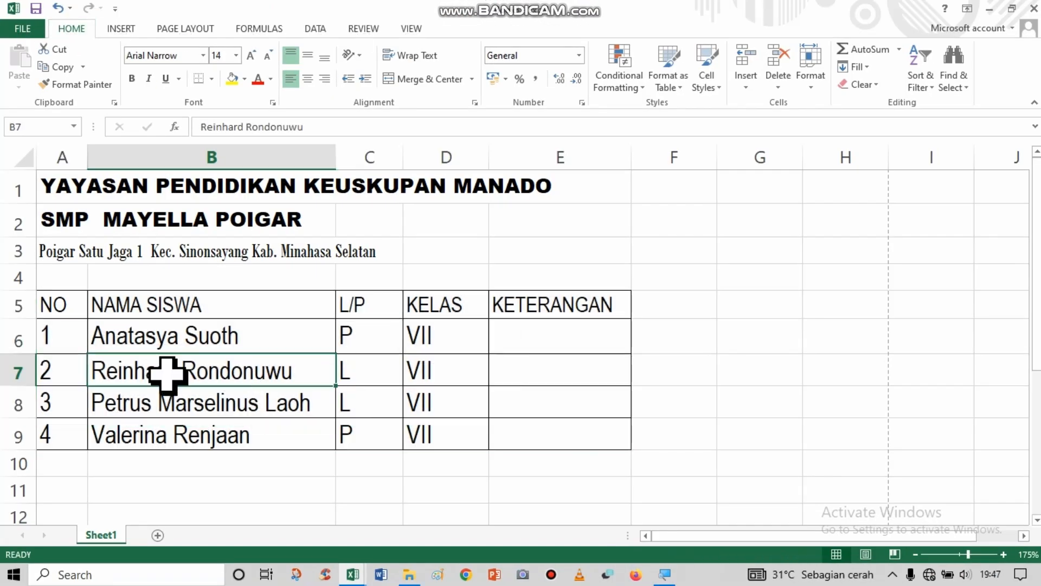
pyautogui.click(131, 344)
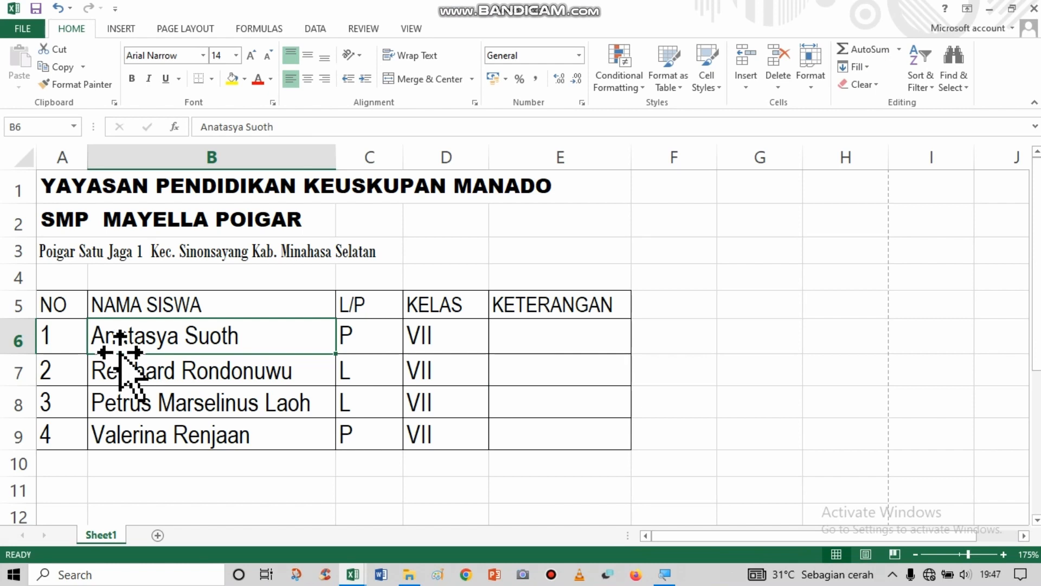
pyautogui.moveTo(78, 305); pyautogui.dragTo(537, 316)
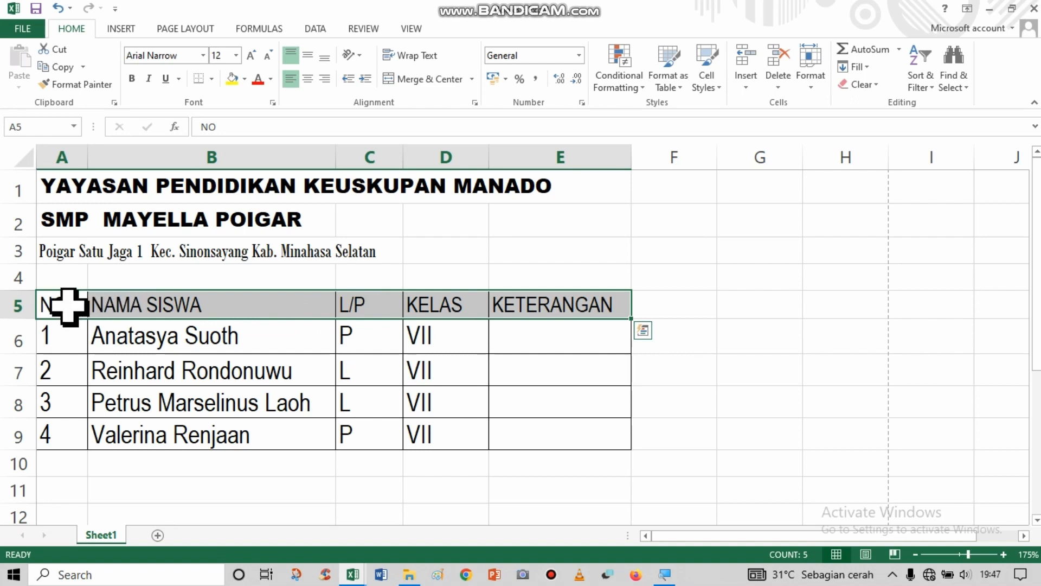
pyautogui.moveTo(69, 307); pyautogui.dragTo(501, 305)
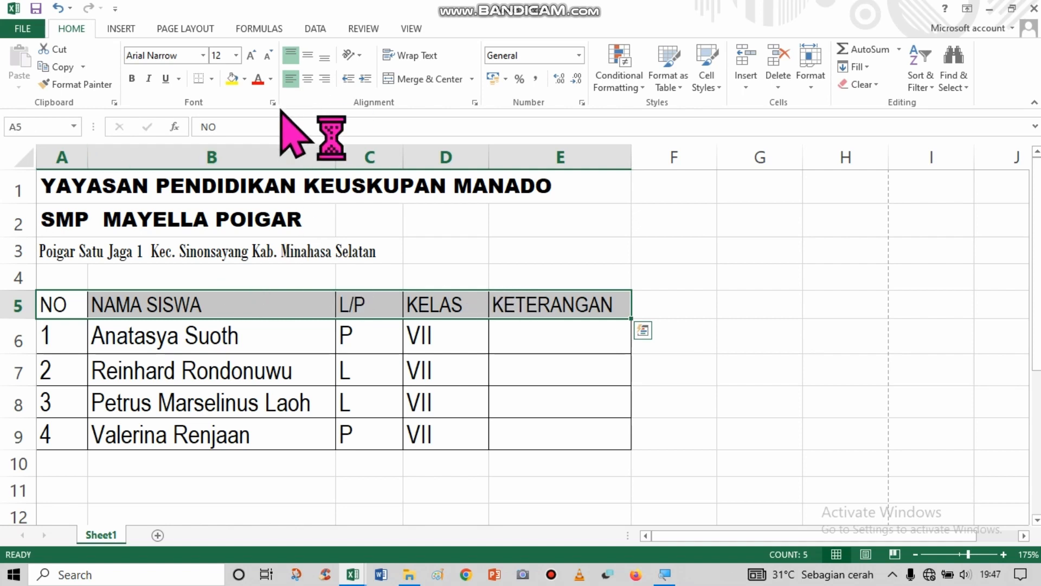
pyautogui.hotkey('ctrl', 'q')
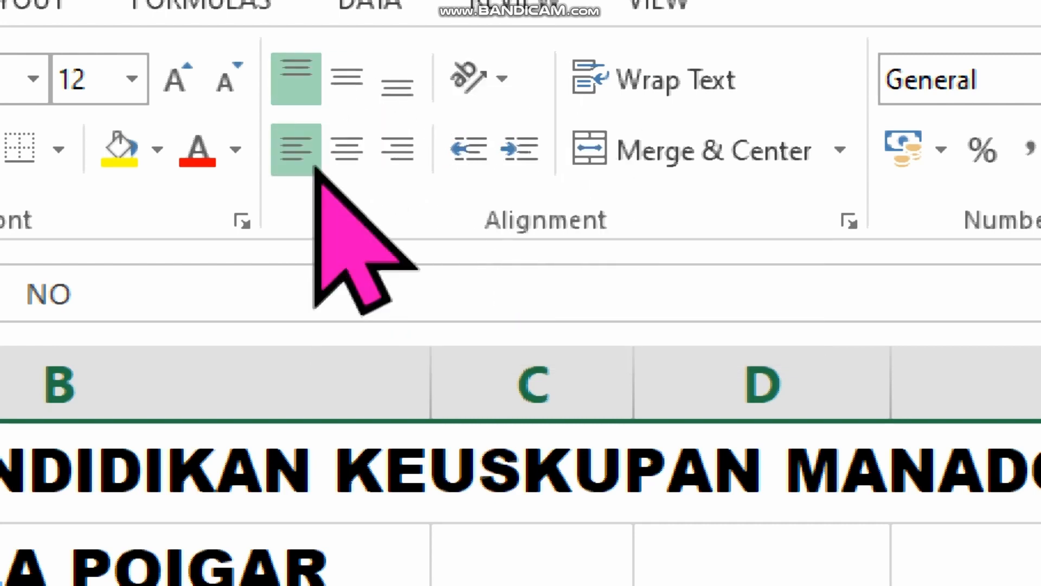
pyautogui.click(350, 152)
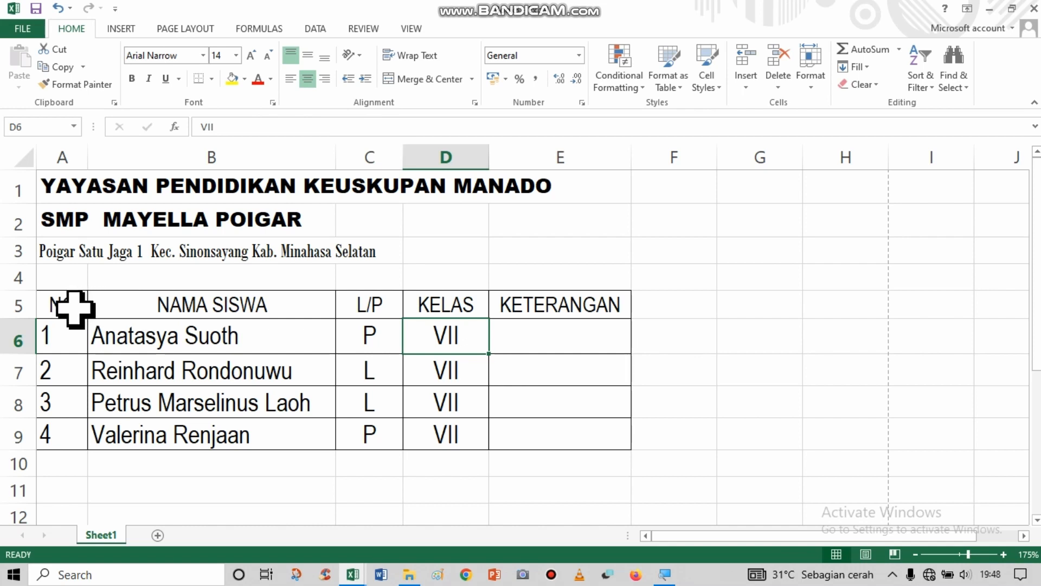
pyautogui.moveTo(70, 307); pyautogui.dragTo(559, 313)
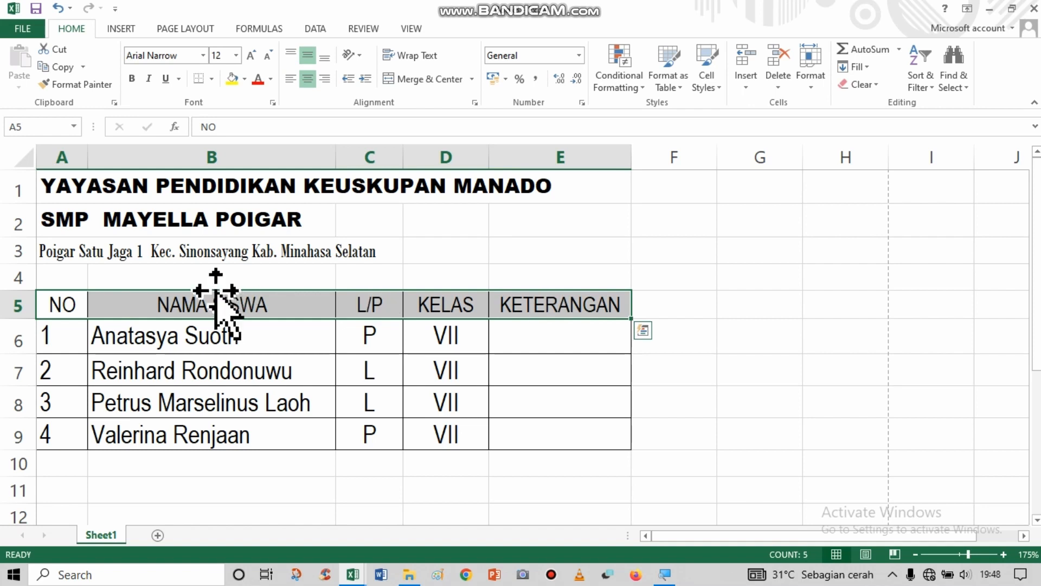
pyautogui.click(184, 268)
# Try different horizontal and vertical alignments on the address line in A3:C3, ending with centered horizontally and in the middle vertically.
pyautogui.moveTo(62, 255)
pyautogui.mouseDown()
pyautogui.moveTo(86, 246)
pyautogui.moveTo(349, 258)
pyautogui.mouseUp()
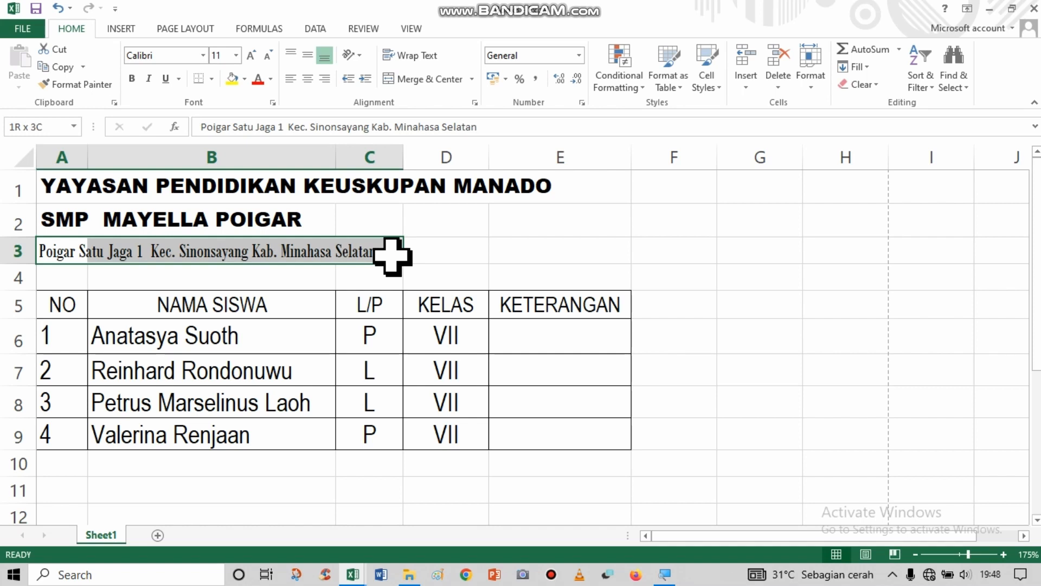
pyautogui.click(291, 79)
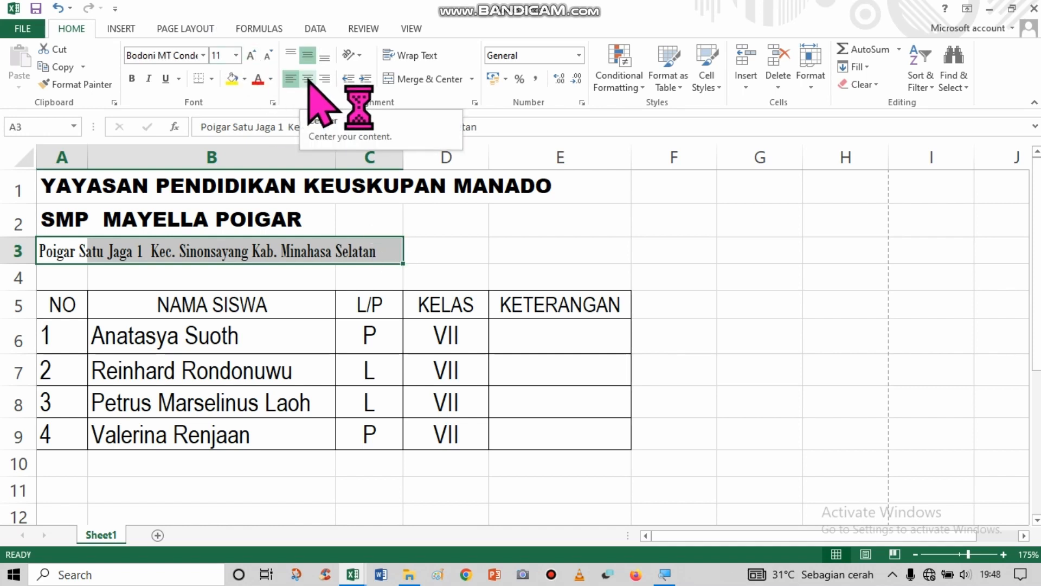
pyautogui.click(307, 81)
pyautogui.click(325, 81)
pyautogui.click(309, 80)
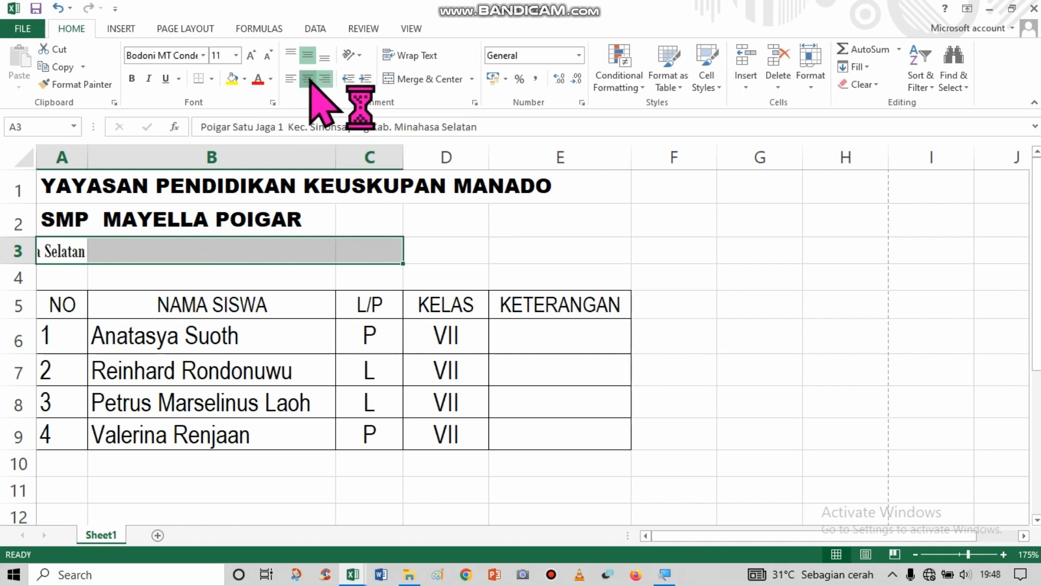
pyautogui.click(291, 81)
pyautogui.click(291, 55)
pyautogui.click(326, 79)
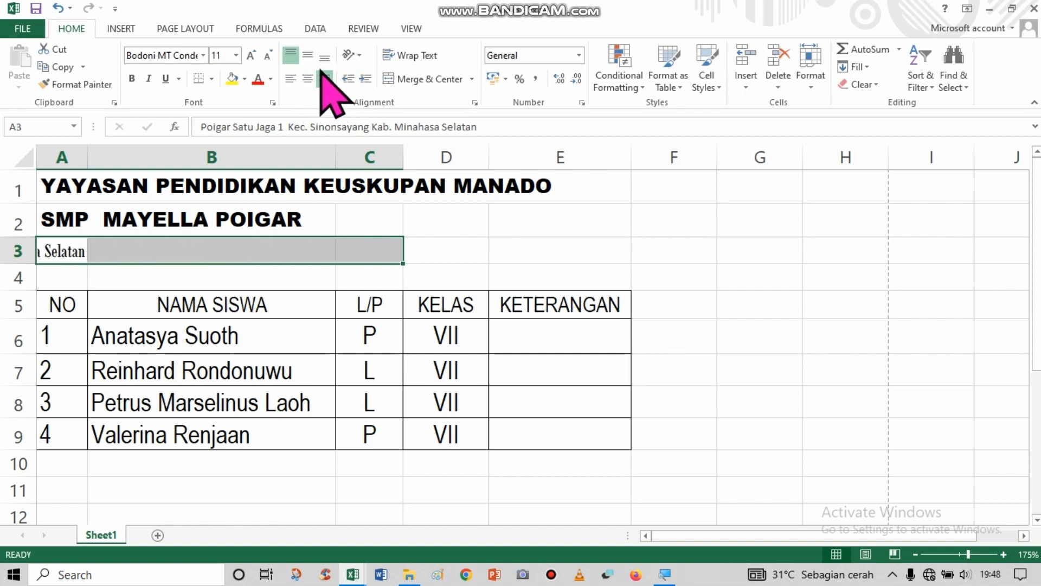
pyautogui.click(308, 79)
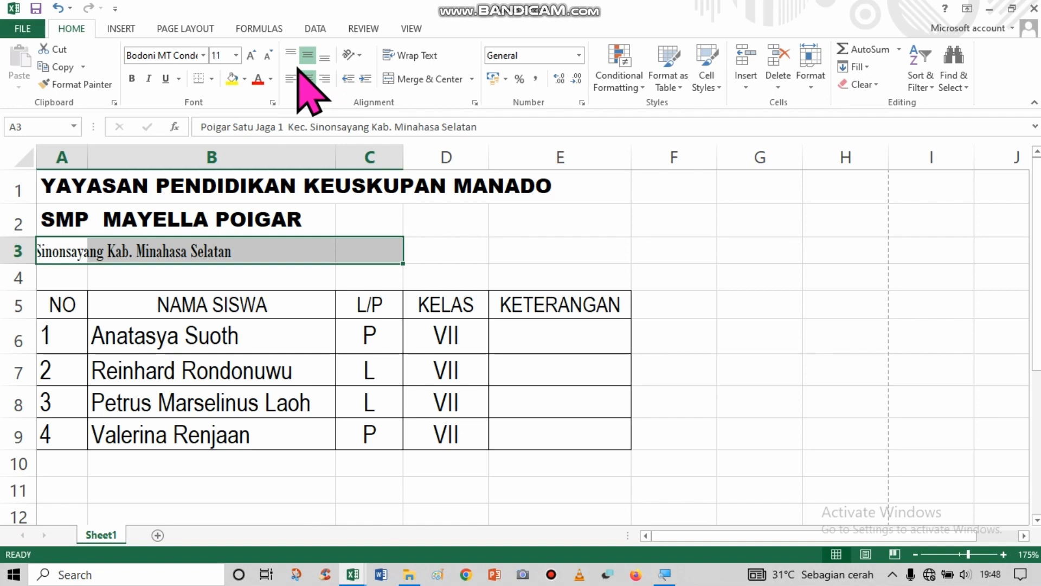
# Try a red font color on the address line in row 3 and restore it to Automatic.
pyautogui.click(270, 79)
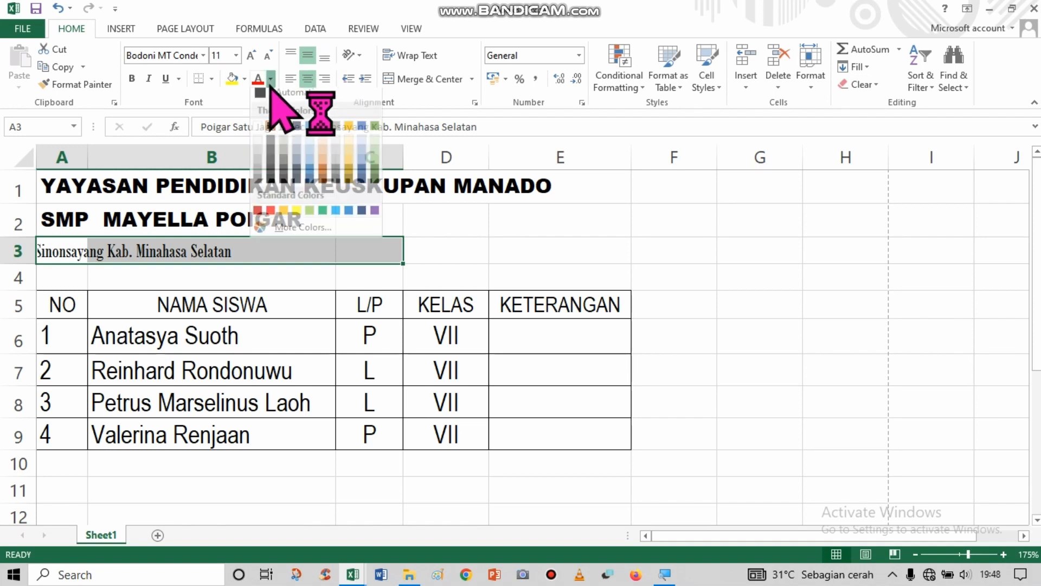
pyautogui.click(271, 217)
pyautogui.click(235, 295)
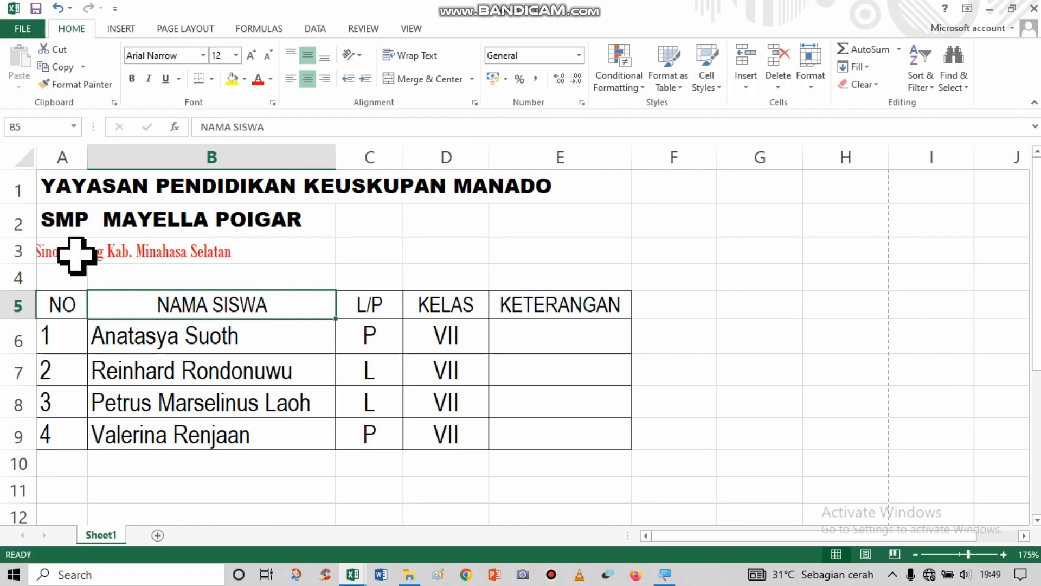
pyautogui.moveTo(76, 253); pyautogui.dragTo(202, 252)
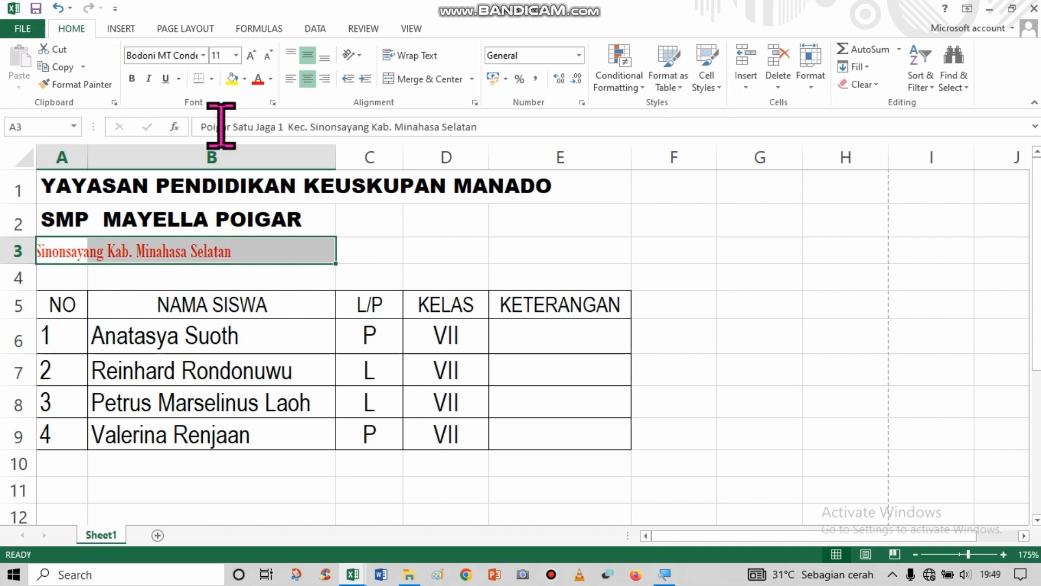
pyautogui.click(270, 79)
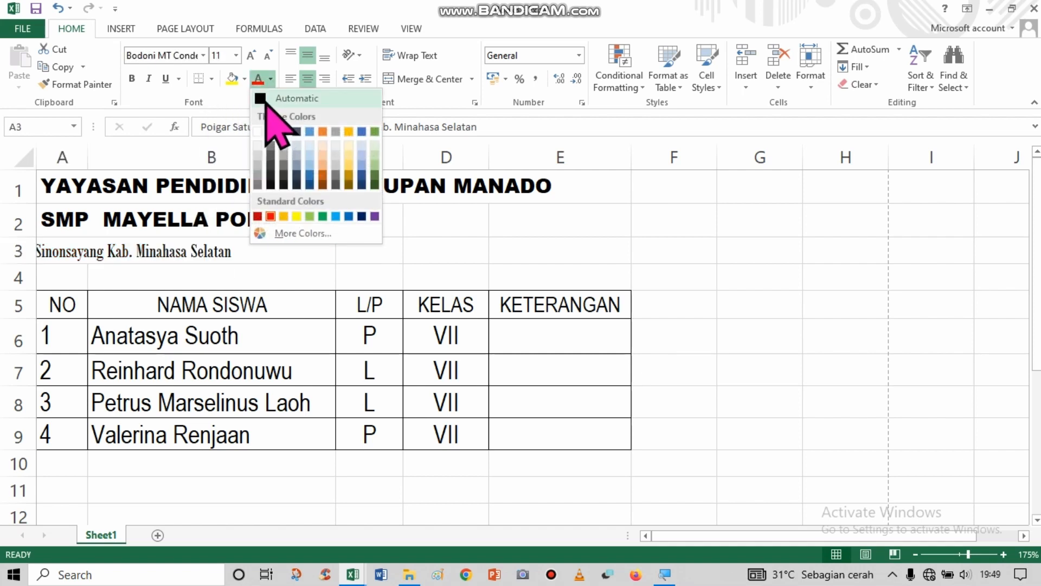
pyautogui.click(265, 99)
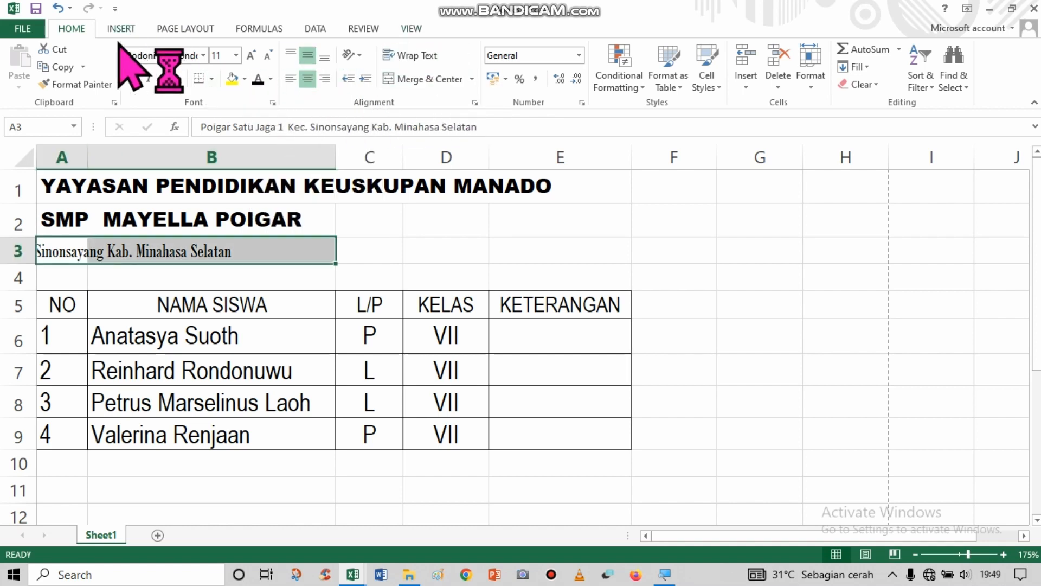
pyautogui.click(177, 343)
pyautogui.moveTo(64, 316); pyautogui.dragTo(528, 437)
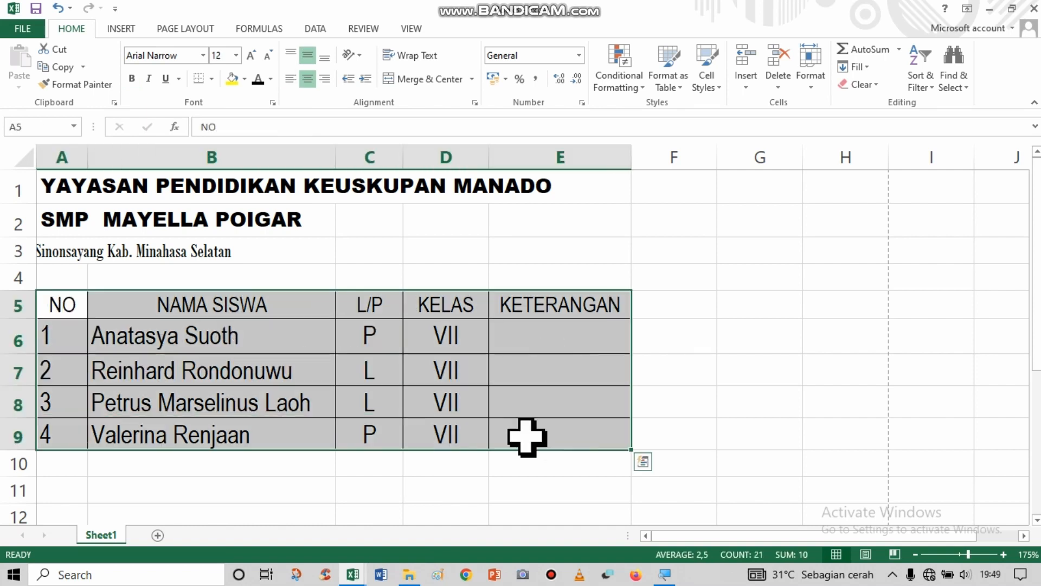
pyautogui.click(254, 406)
# Enter the starting numbers 1 in A12 and 2 in A13 below the student table.
pyautogui.moveTo(1036, 318); pyautogui.dragTo(1035, 457)
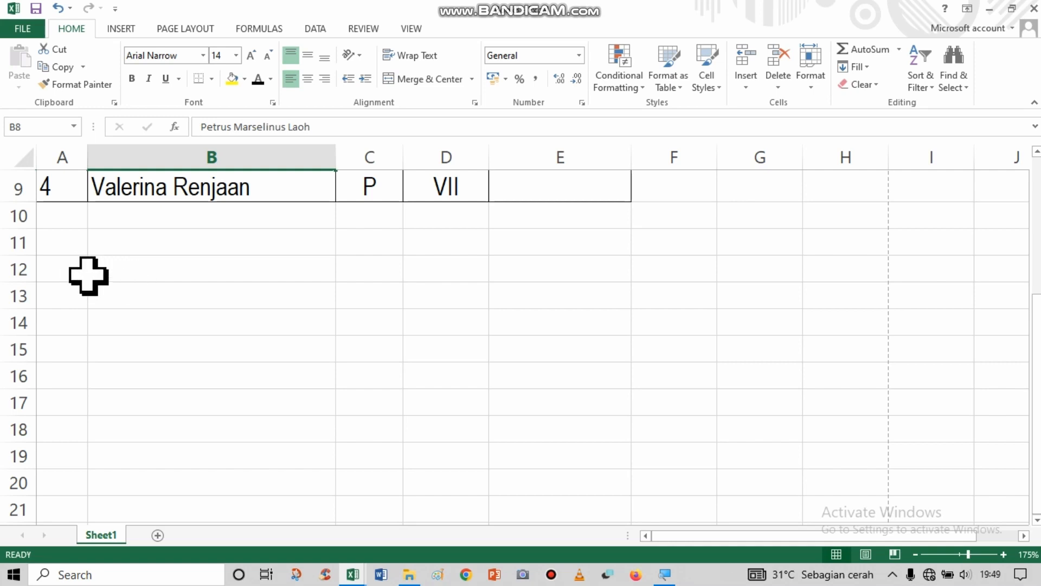
pyautogui.click(69, 270)
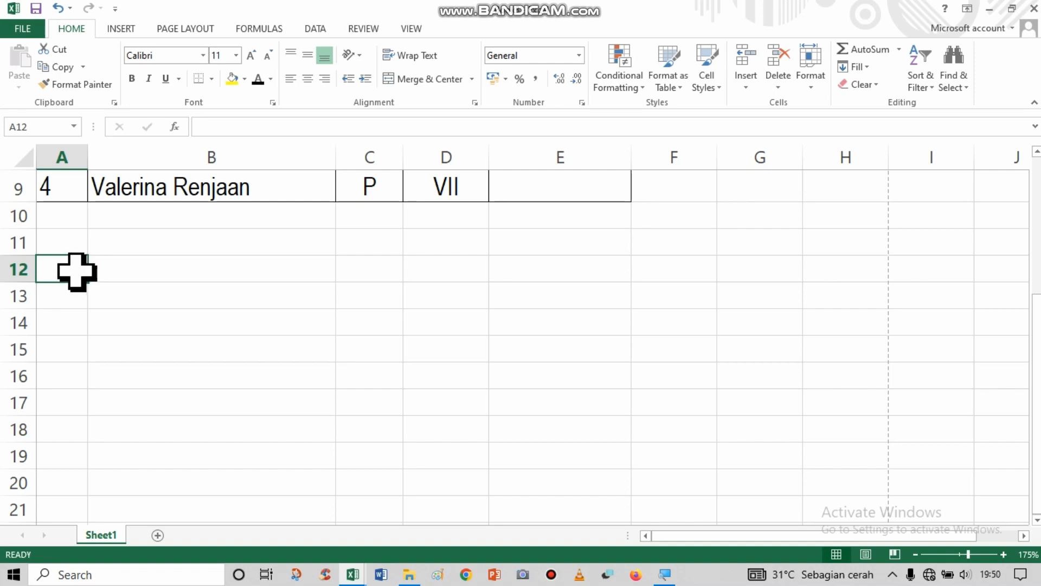
pyautogui.write('1')
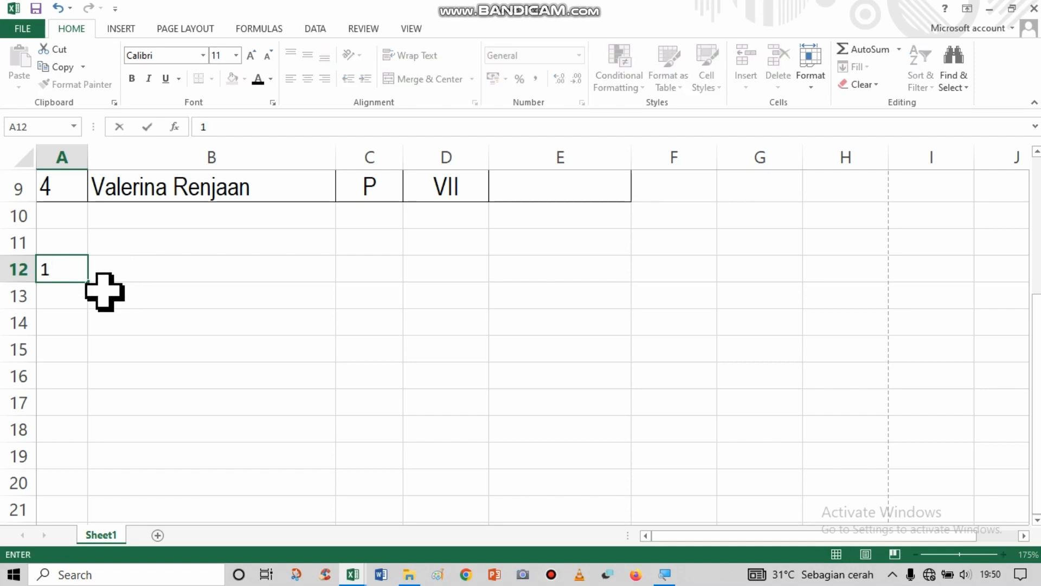
pyautogui.press('Return')
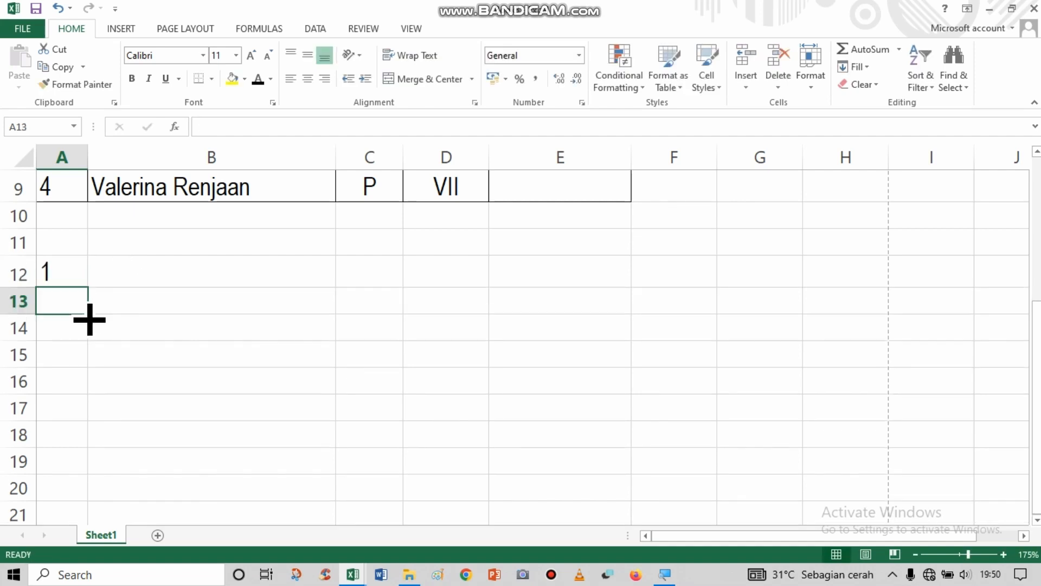
pyautogui.write('2')
pyautogui.hotkey('ctrl', 'Return')
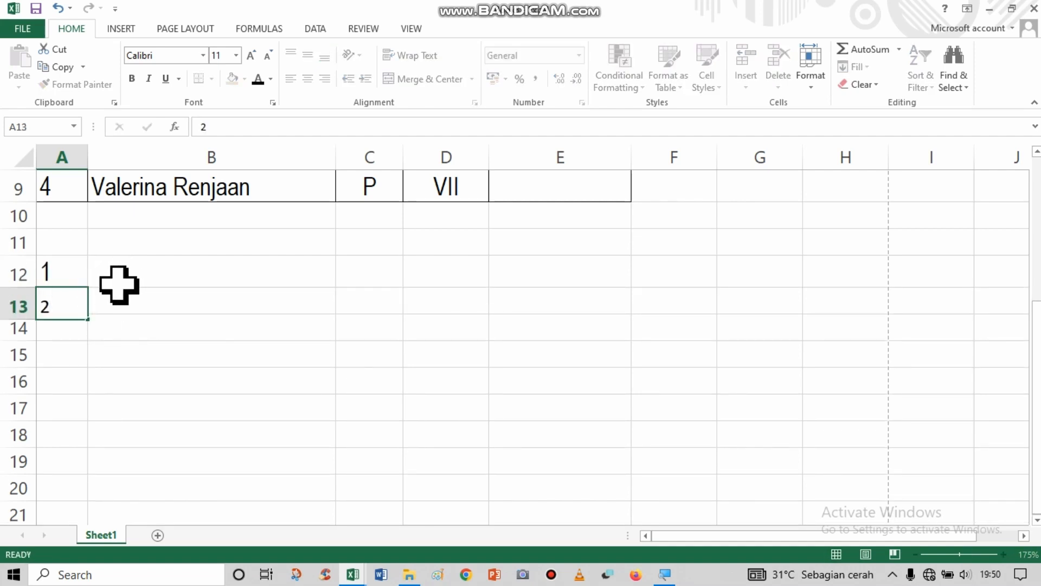
# Extend the number series from A12:A13 down to A17 with AutoFill, up to the number 6.
pyautogui.click(76, 271)
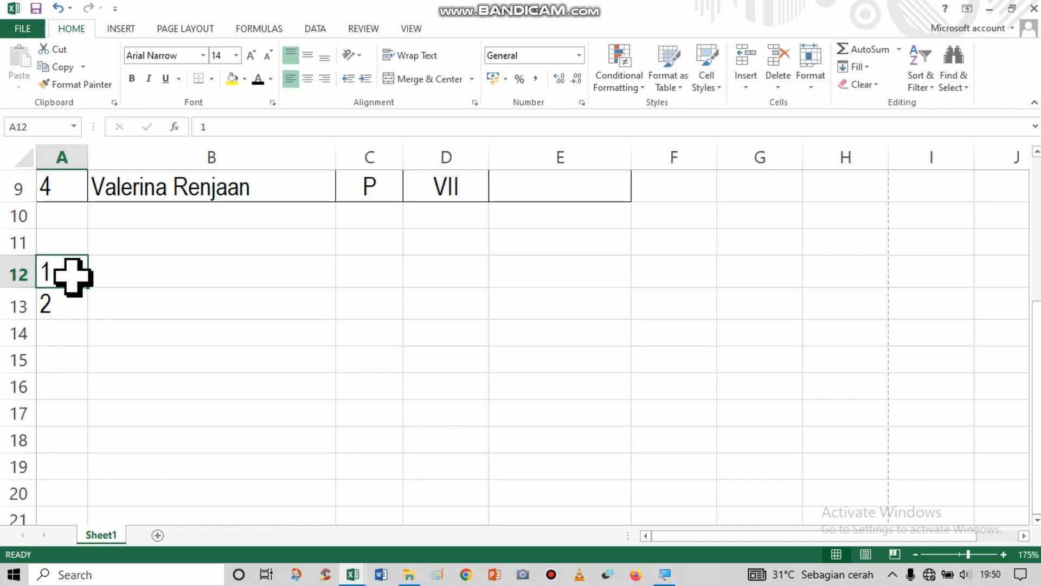
pyautogui.moveTo(72, 282); pyautogui.dragTo(72, 300)
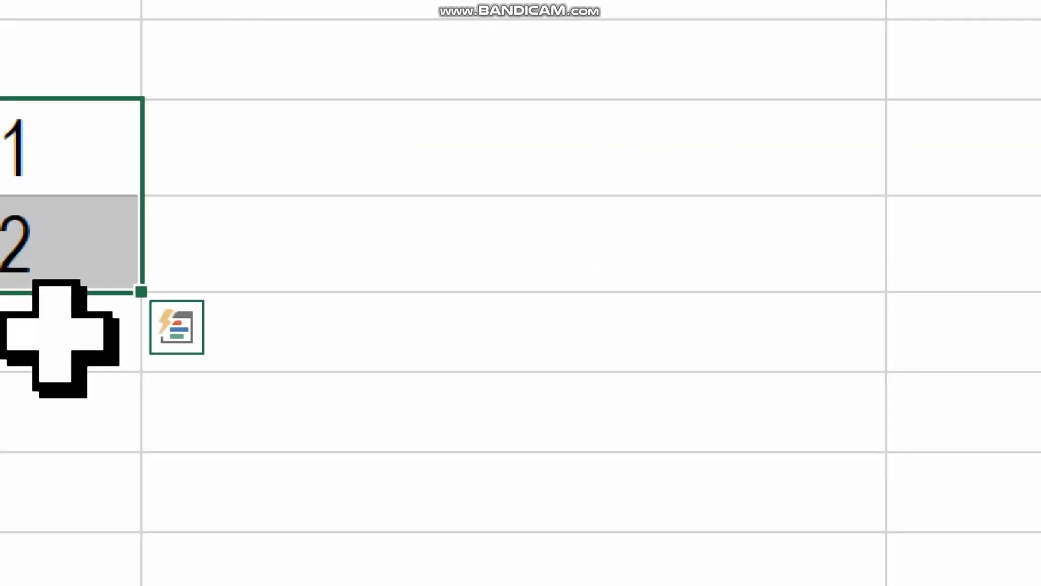
pyautogui.moveTo(141, 292); pyautogui.dragTo(140, 460)
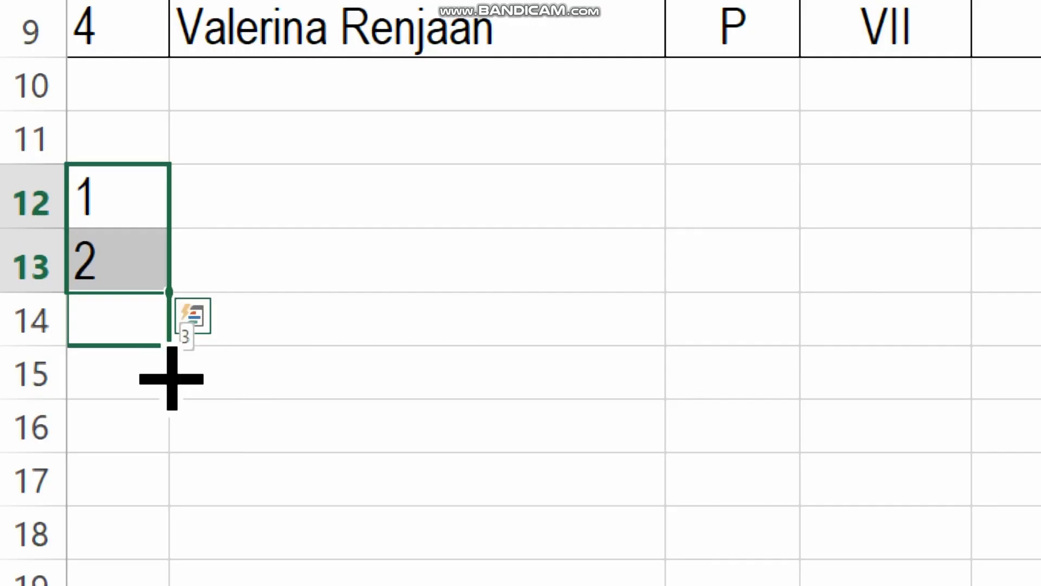
pyautogui.moveTo(169, 404); pyautogui.dragTo(157, 488)
pyautogui.scroll(-2, 244, 425)
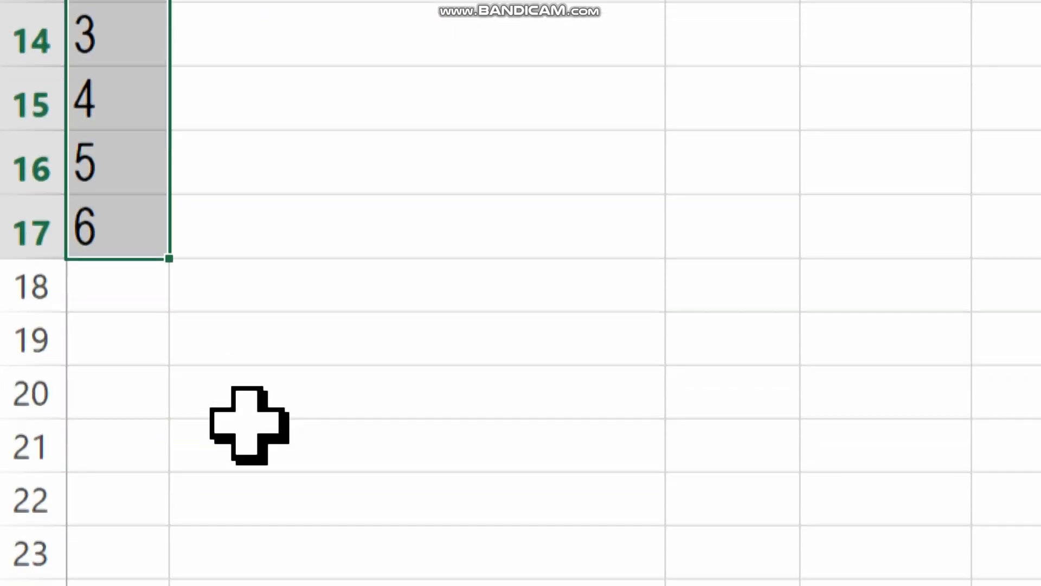
pyautogui.scroll(-7, 256, 413)
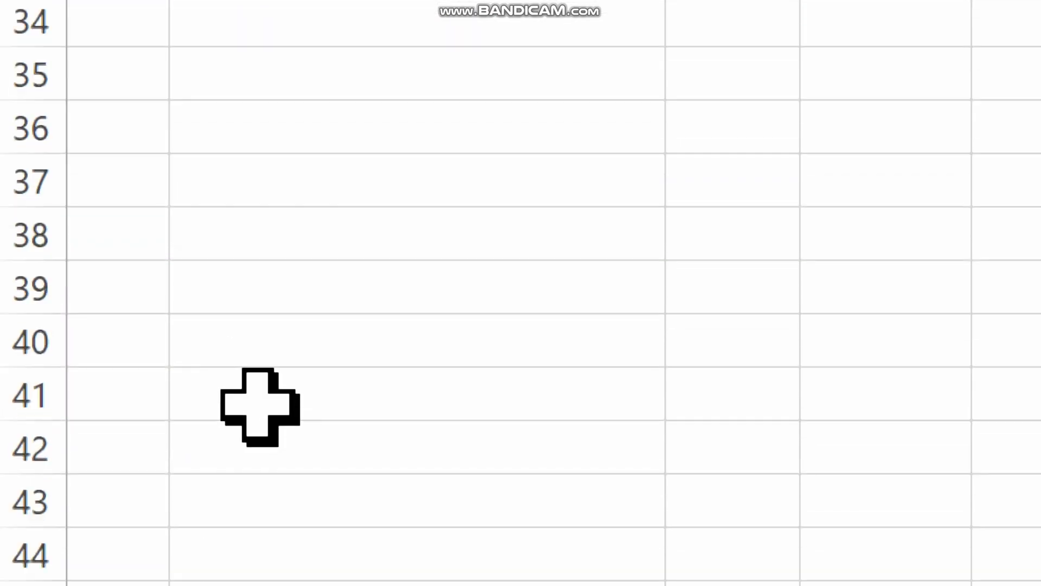
pyautogui.scroll(6, 83, 248)
pyautogui.click(105, 282)
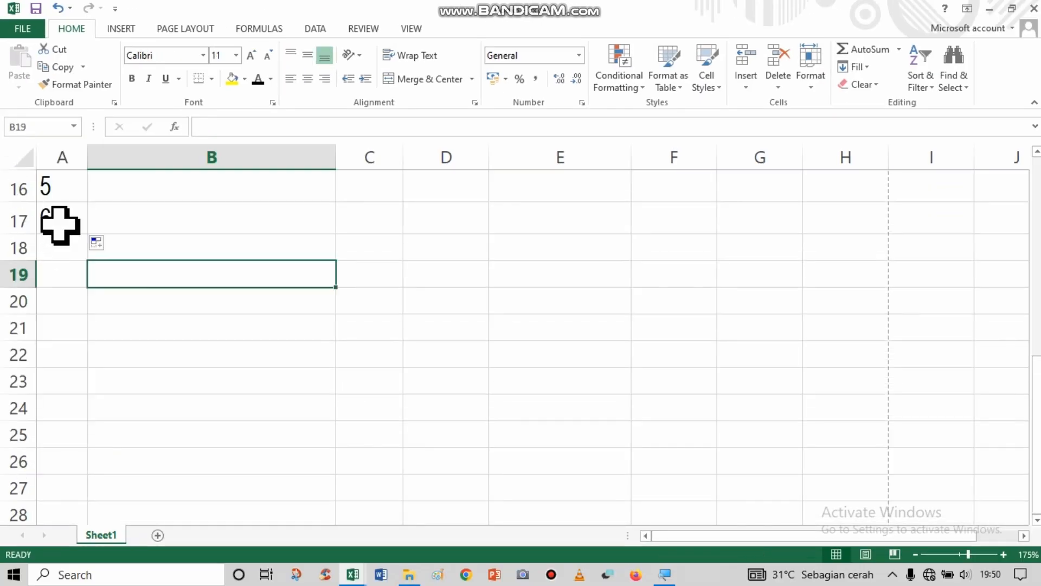
pyautogui.click(61, 236)
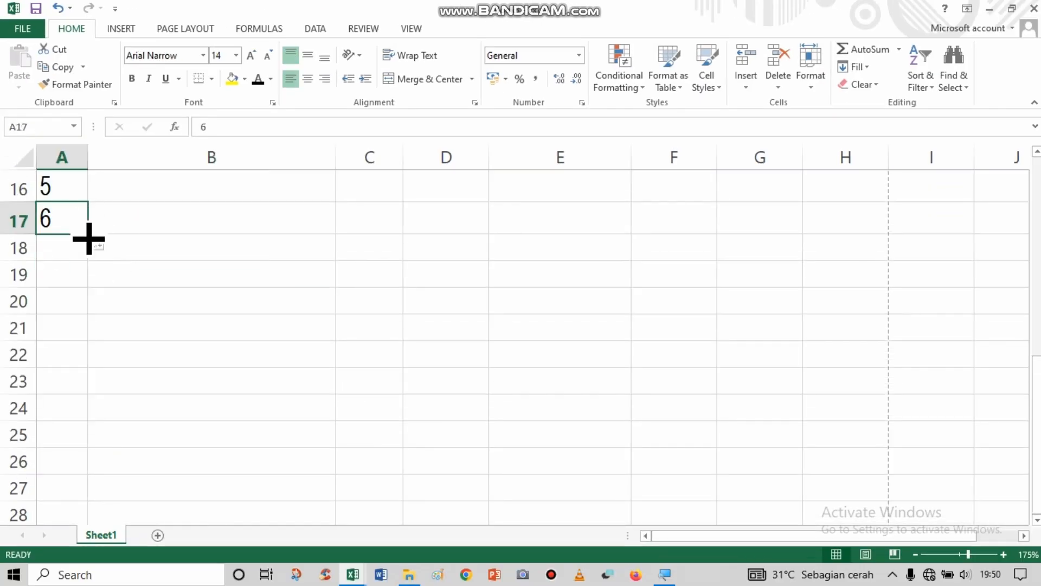
pyautogui.click(89, 238)
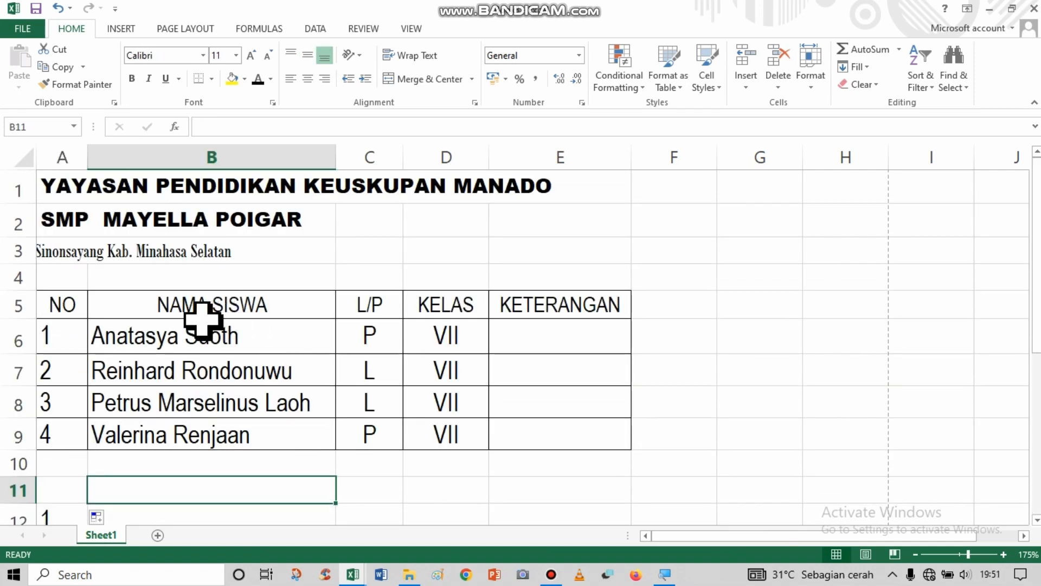
pyautogui.scroll(-2, 204, 320)
pyautogui.scroll(2, 205, 320)
pyautogui.scroll(-1, 205, 321)
pyautogui.scroll(1, 214, 288)
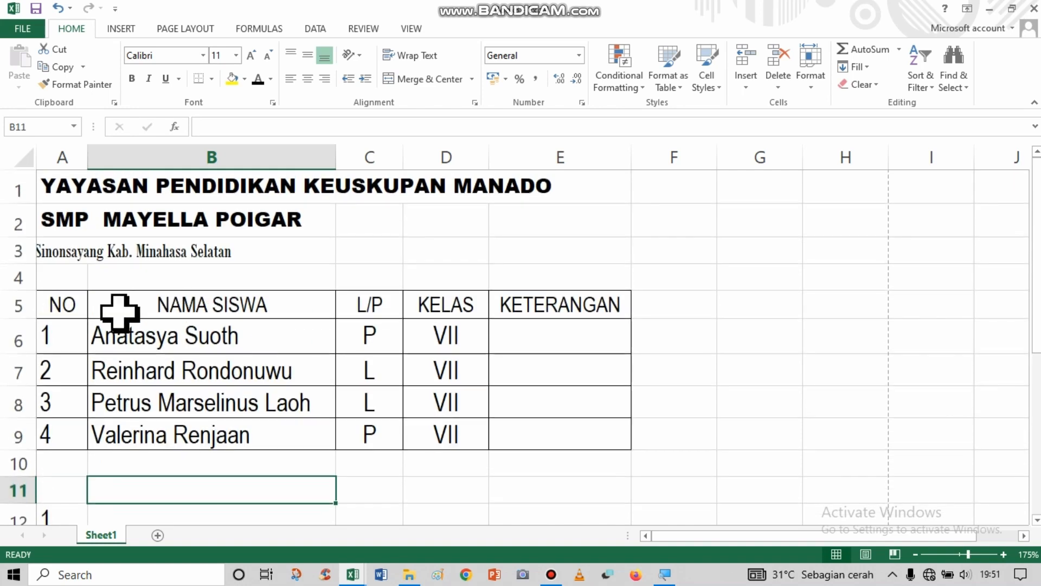
pyautogui.scroll(-2, 108, 314)
pyautogui.scroll(2, 90, 301)
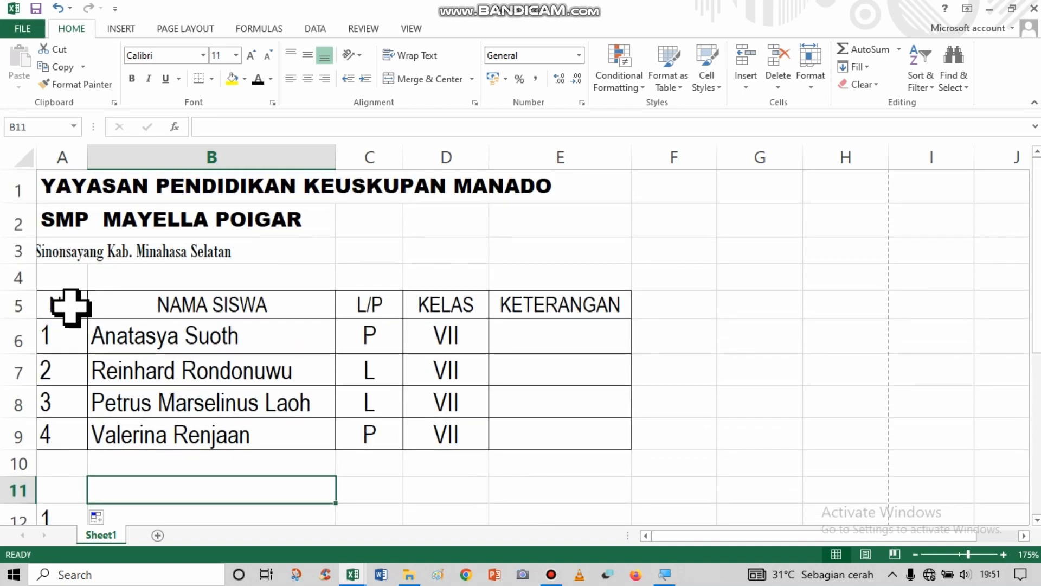
# Remove all borders from the student table in A5:E9 through the Format Cells border settings.
pyautogui.moveTo(71, 307); pyautogui.dragTo(523, 444)
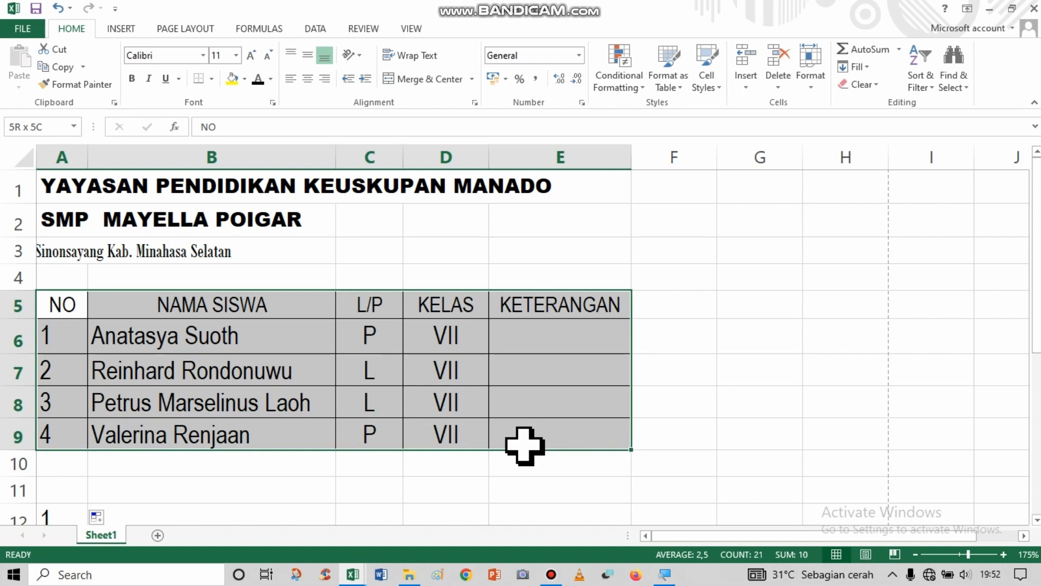
pyautogui.rightClick(523, 381)
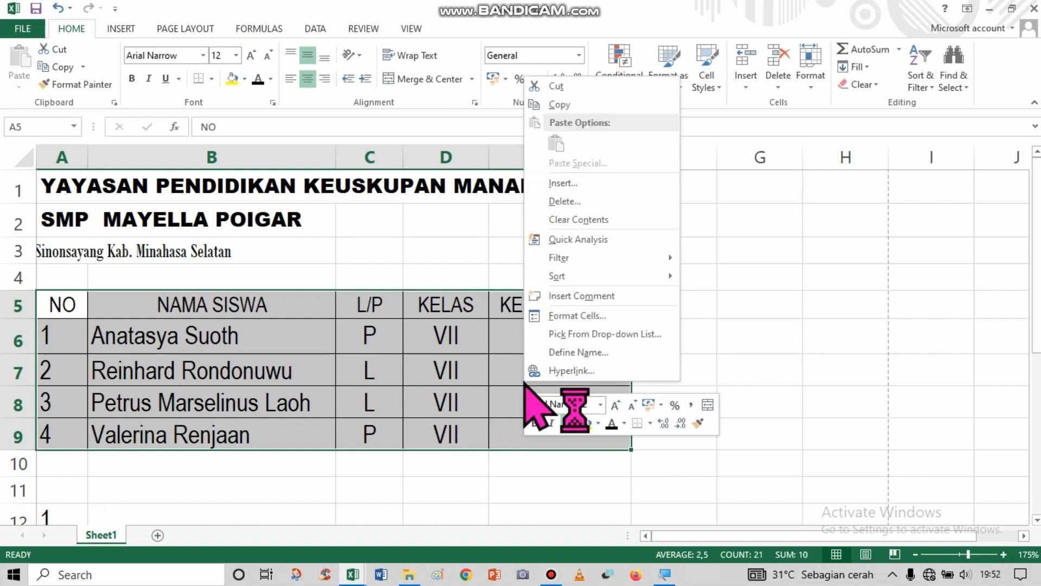
pyautogui.click(547, 315)
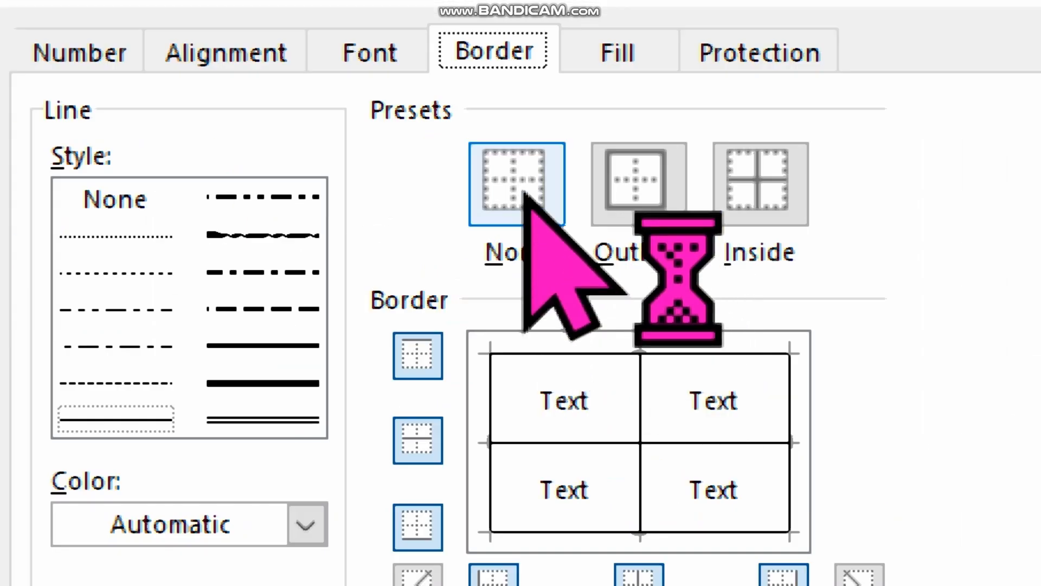
pyautogui.click(524, 193)
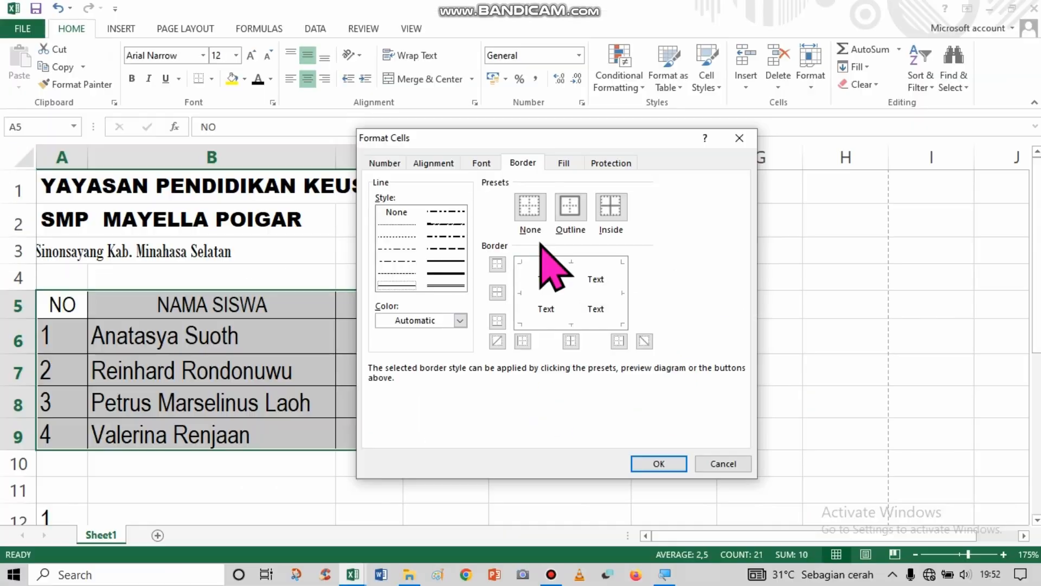
pyautogui.click(658, 463)
pyautogui.click(549, 435)
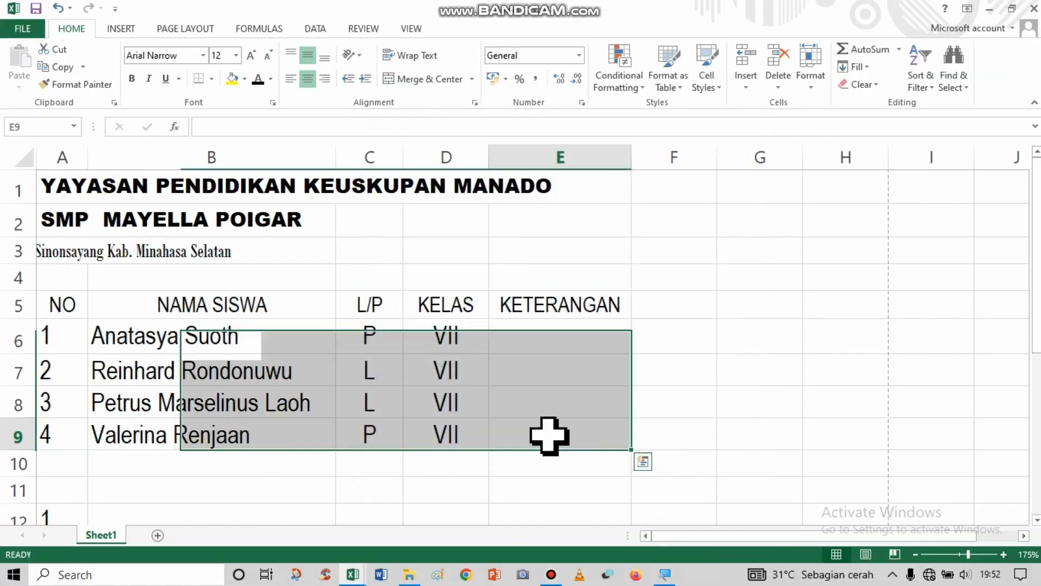
# Clear the contents of the whole student table in A5:E9, including its headings.
pyautogui.click(84, 307)
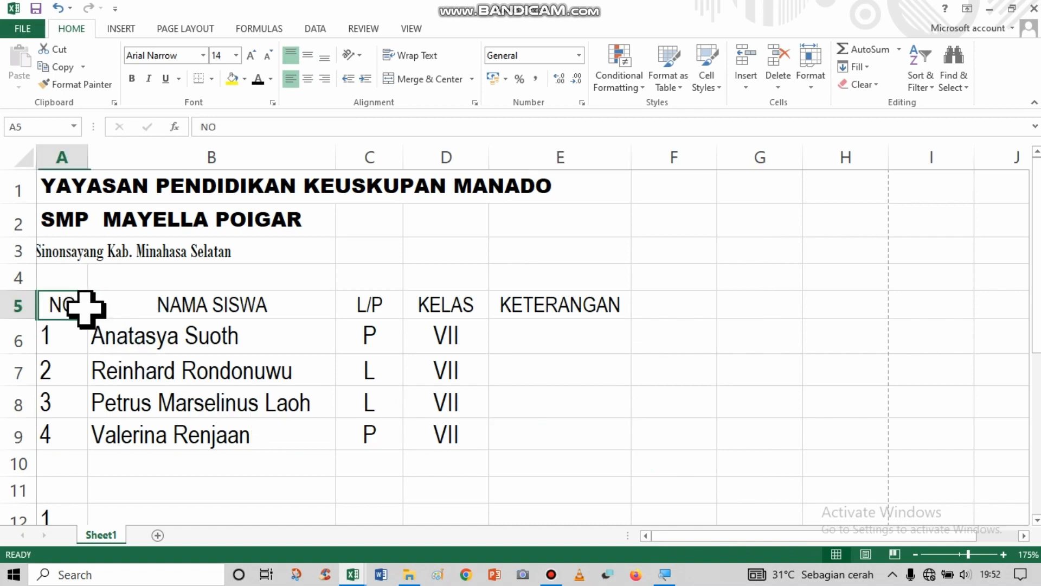
pyautogui.moveTo(84, 307); pyautogui.dragTo(523, 428)
pyautogui.click(463, 412)
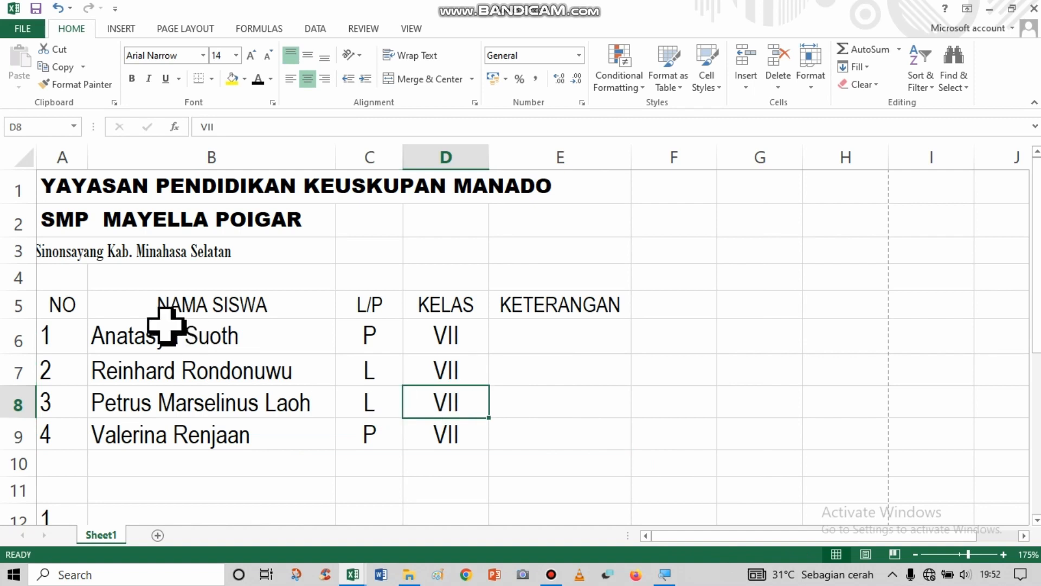
pyautogui.moveTo(62, 309); pyautogui.dragTo(559, 429)
pyautogui.press('Delete')
pyautogui.click(235, 362)
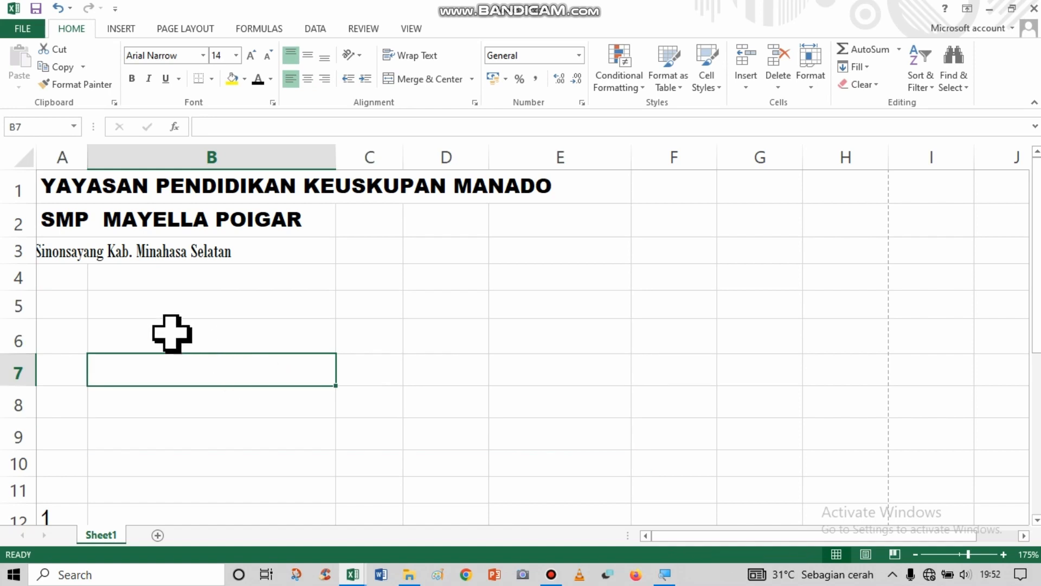
pyautogui.click(161, 327)
pyautogui.click(115, 298)
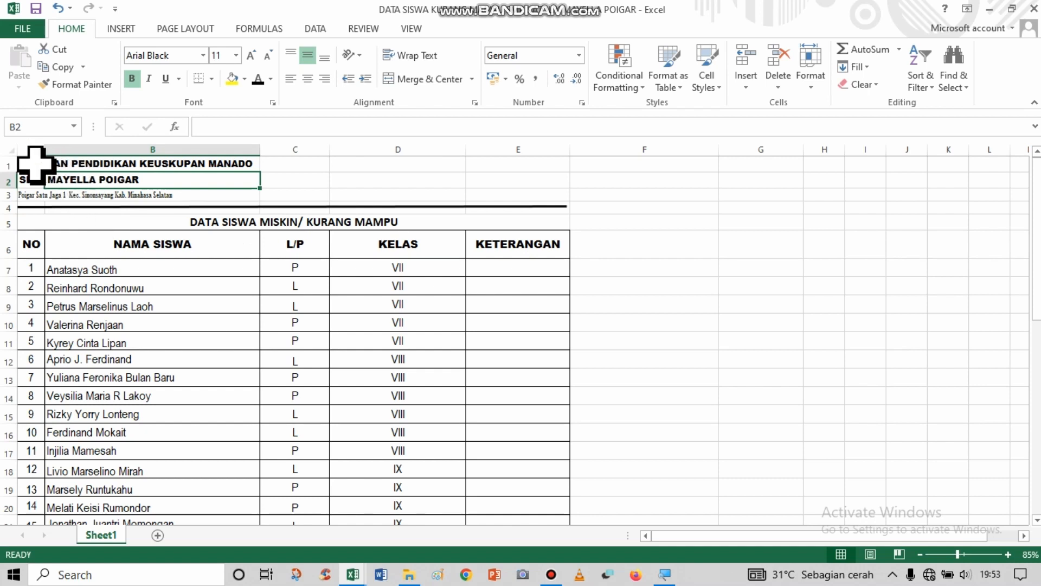
# Merge and center the heading YAYASAN PENDIDIKAN KEUSKUPAN MANADO across A1:E1 above the full student list.
pyautogui.moveTo(35, 164); pyautogui.dragTo(490, 166)
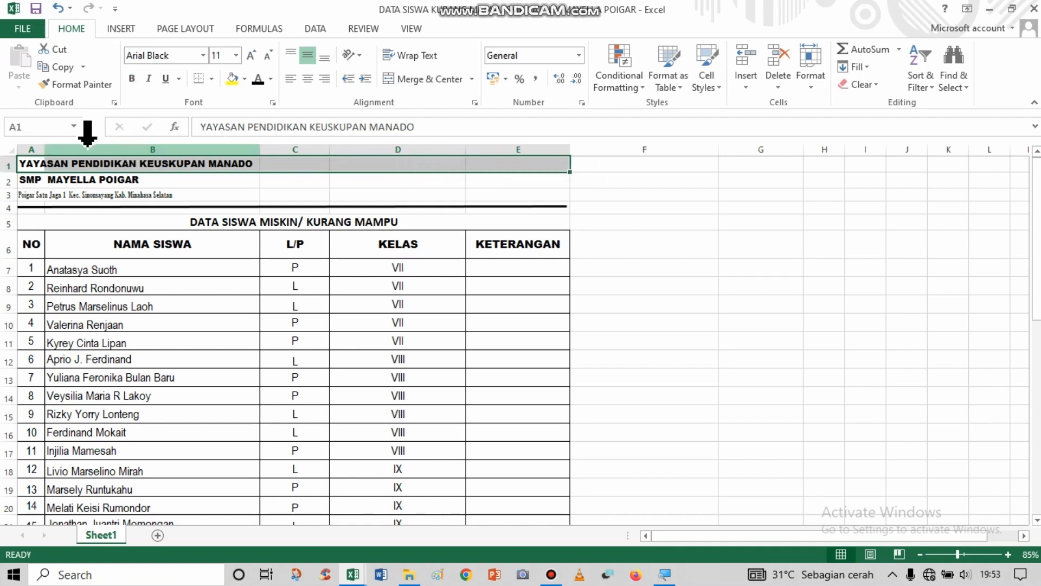
pyautogui.click(27, 166)
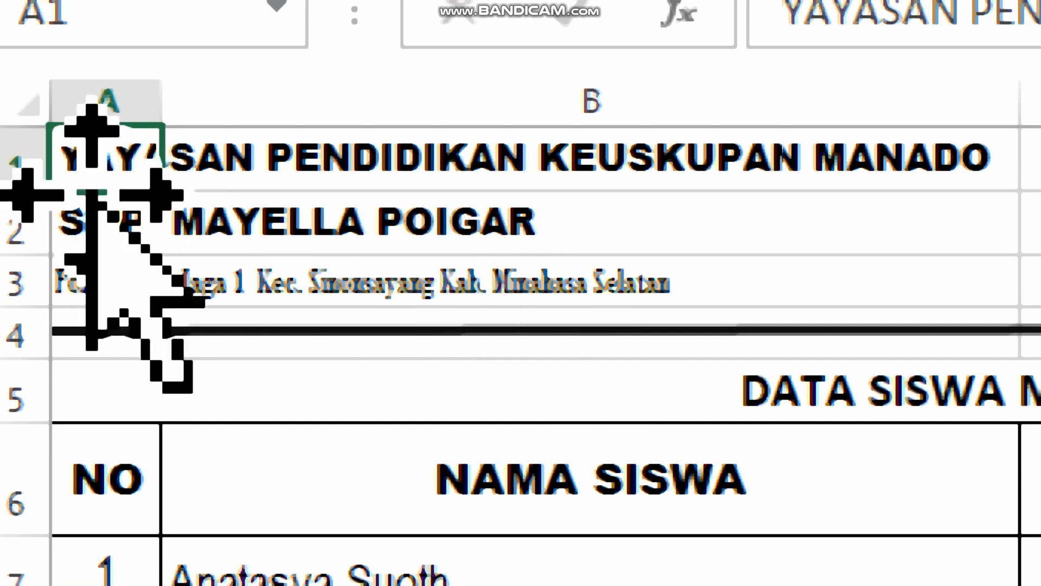
pyautogui.moveTo(96, 157); pyautogui.dragTo(1040, 194)
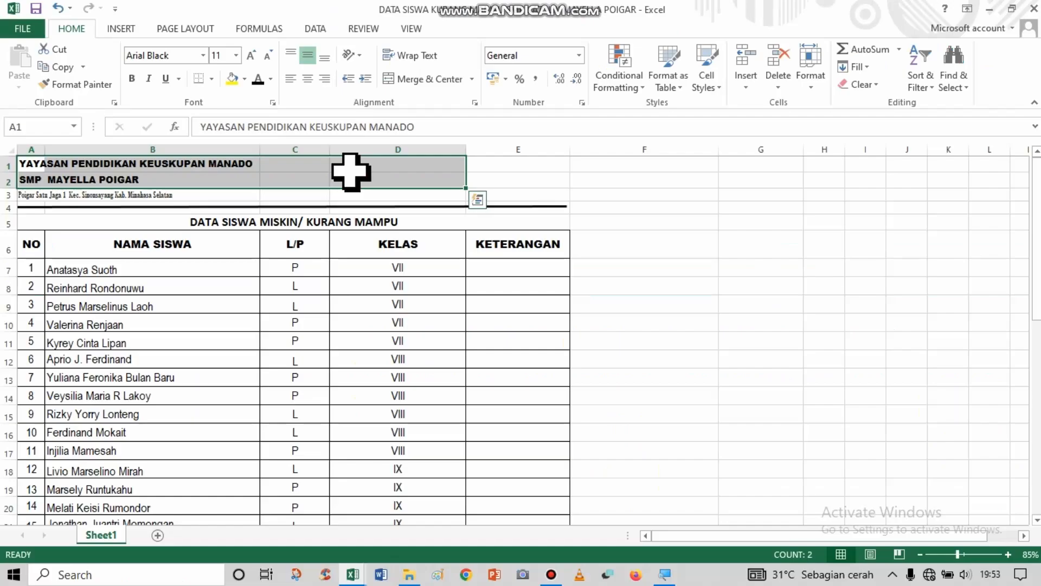
pyautogui.moveTo(351, 173)
pyautogui.mouseDown()
pyautogui.moveTo(26, 160)
pyautogui.moveTo(467, 167)
pyautogui.mouseUp()
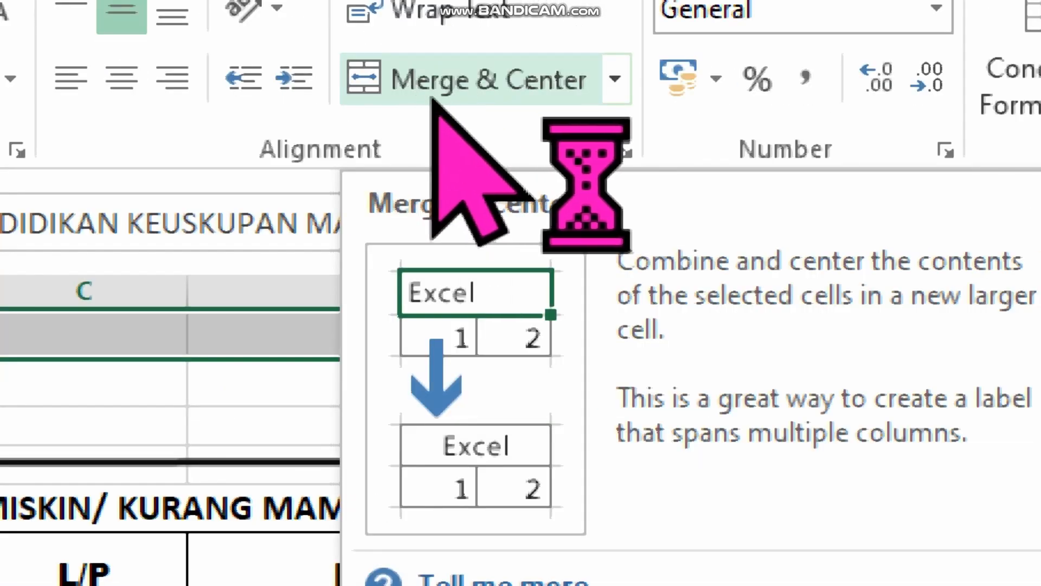
pyautogui.click(426, 100)
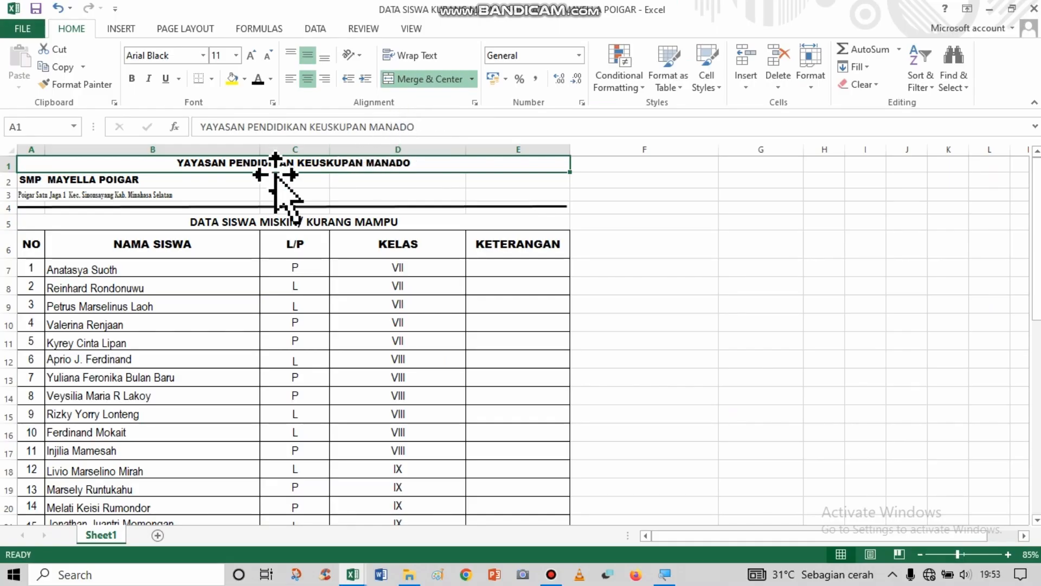
# Merge and center the heading SMP MAYELLA POIGAR across A2:E2.
pyautogui.click(133, 183)
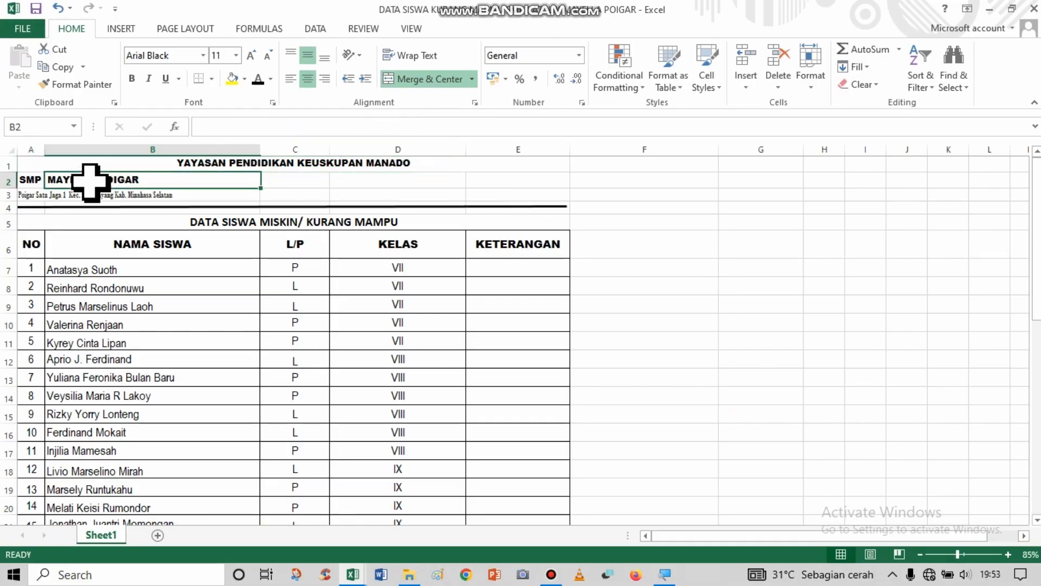
pyautogui.click(36, 181)
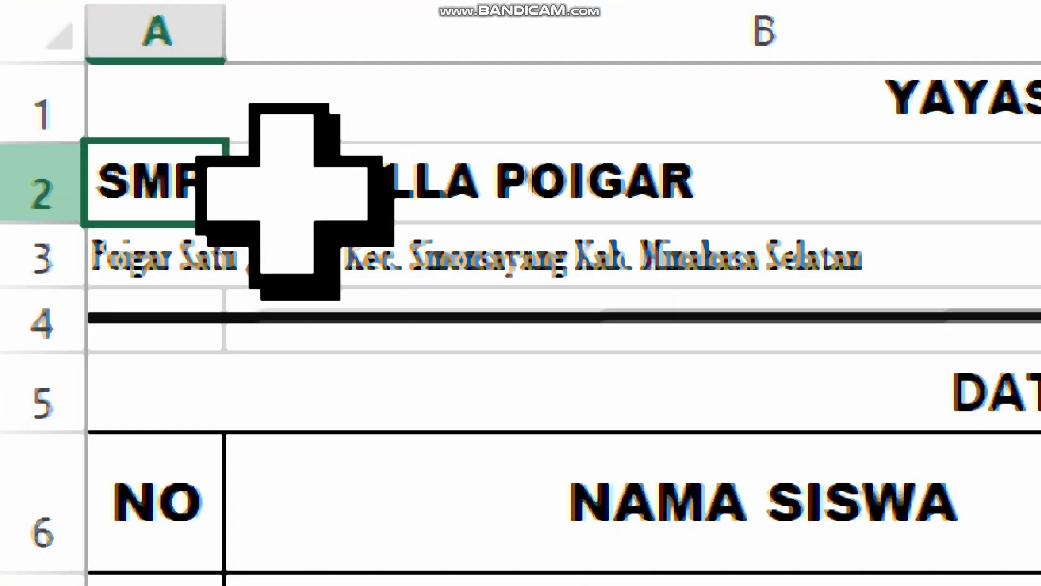
pyautogui.moveTo(41, 181); pyautogui.dragTo(514, 182)
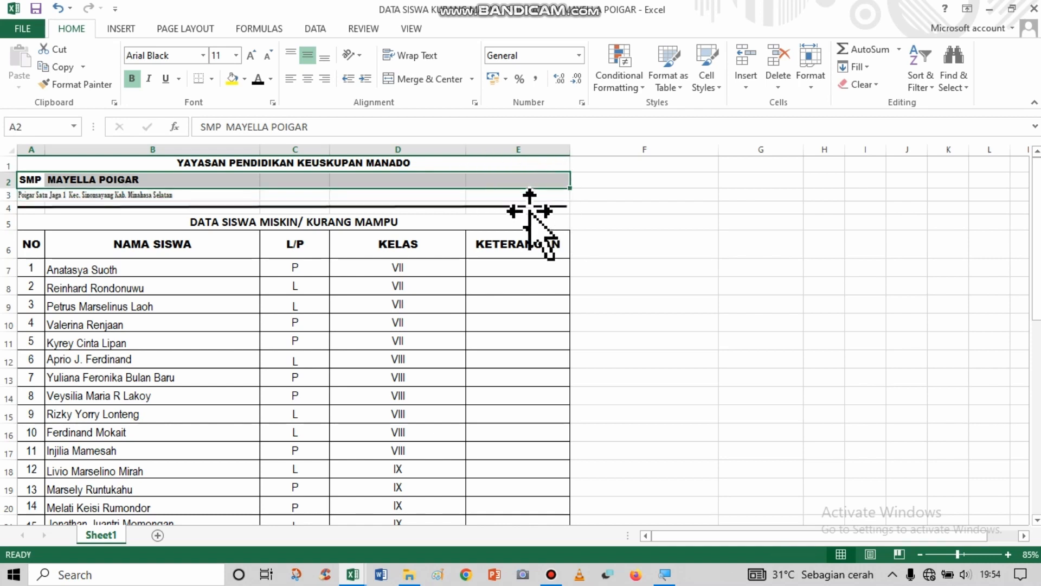
pyautogui.click(414, 80)
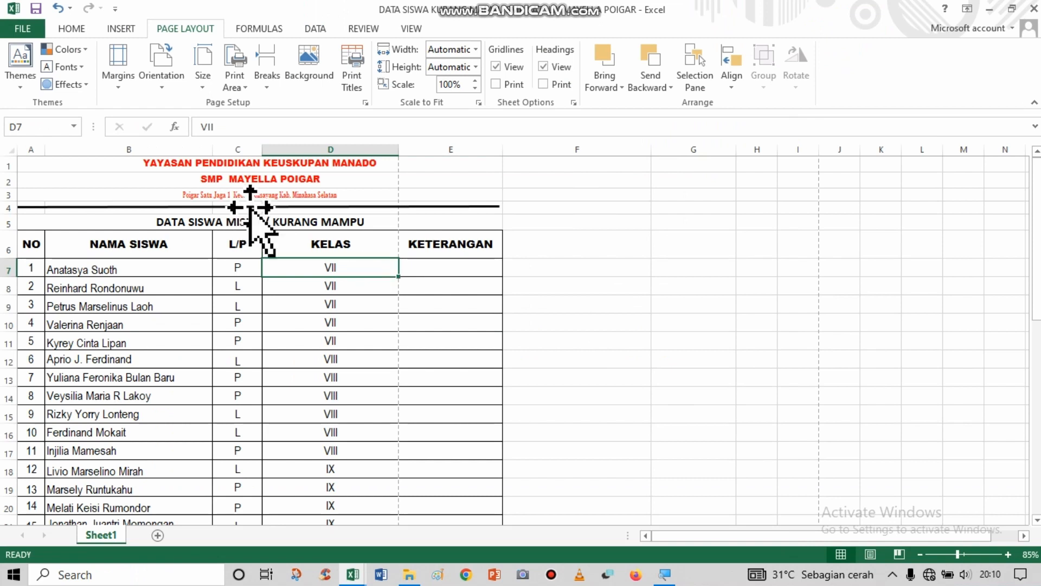
# Examine how the letterhead and student table sit relative to the dashed page-break line between the KELAS and KETERANGAN columns.
pyautogui.moveTo(256, 165); pyautogui.dragTo(261, 197)
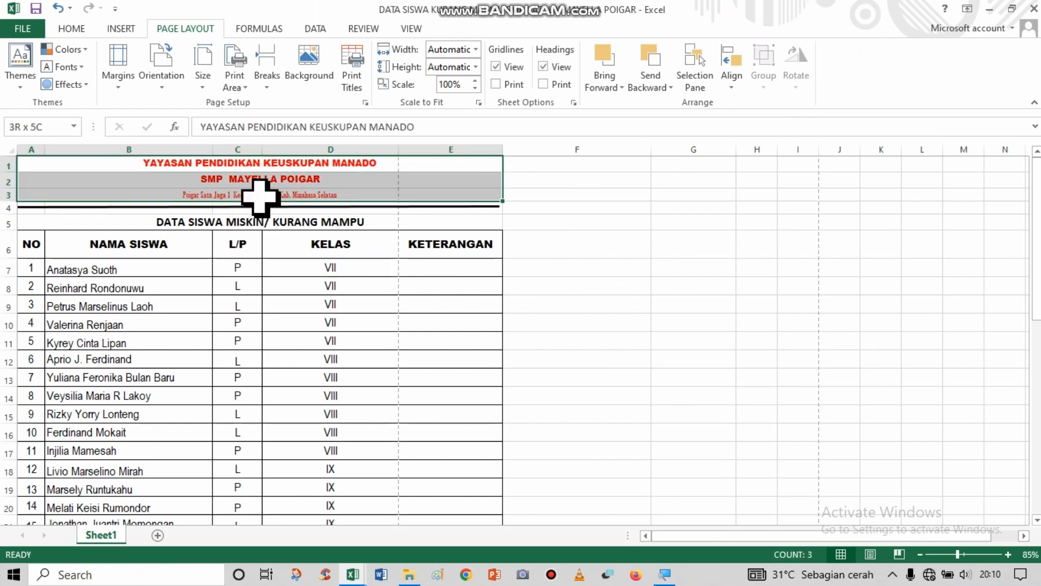
pyautogui.click(173, 166)
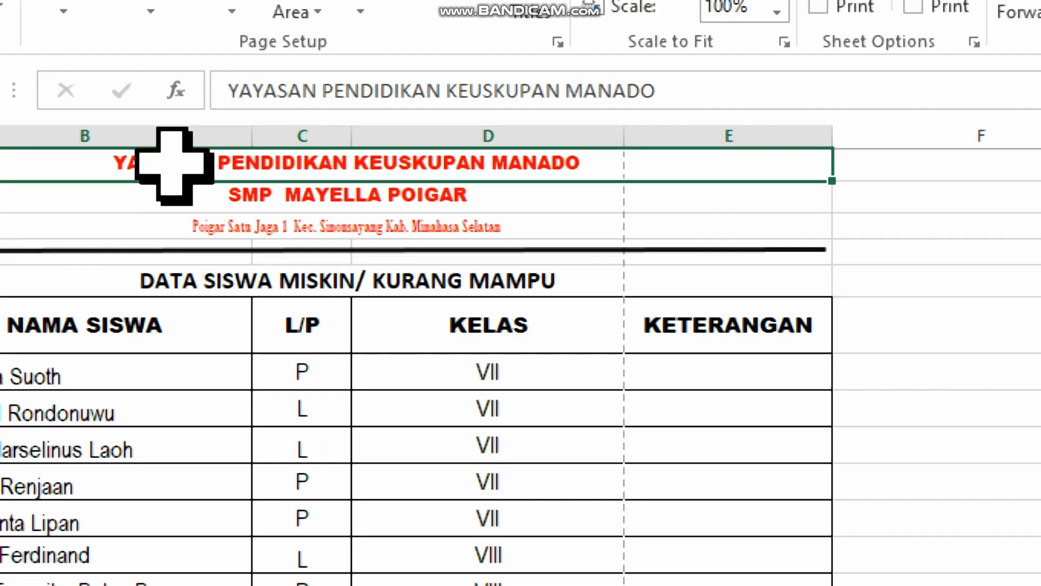
pyautogui.press('alt')
pyautogui.press('alt')
pyautogui.click(402, 363)
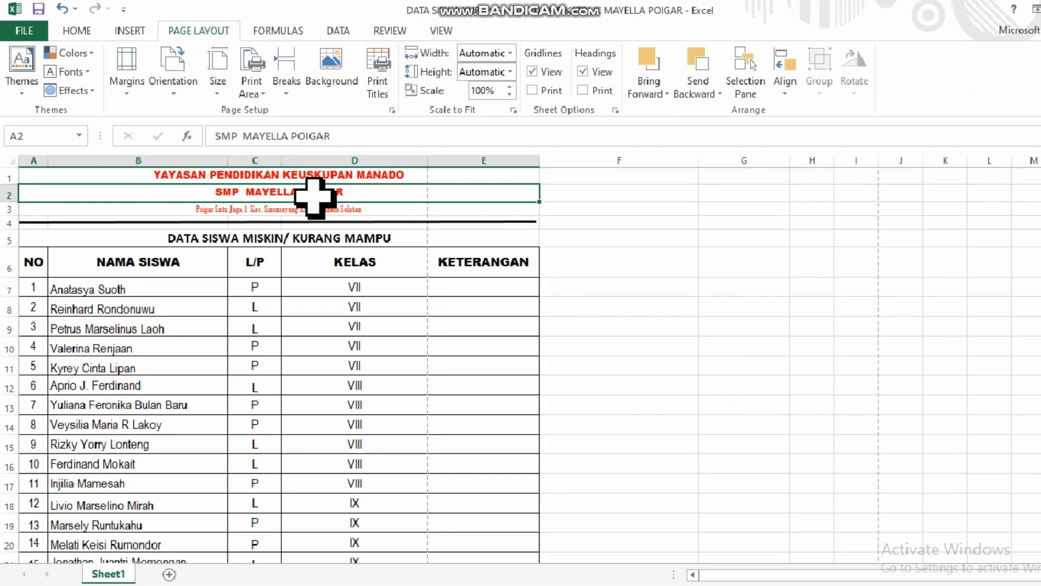
pyautogui.moveTo(452, 328); pyautogui.dragTo(357, 410)
pyautogui.click(357, 409)
pyautogui.moveTo(379, 167); pyautogui.dragTo(378, 470)
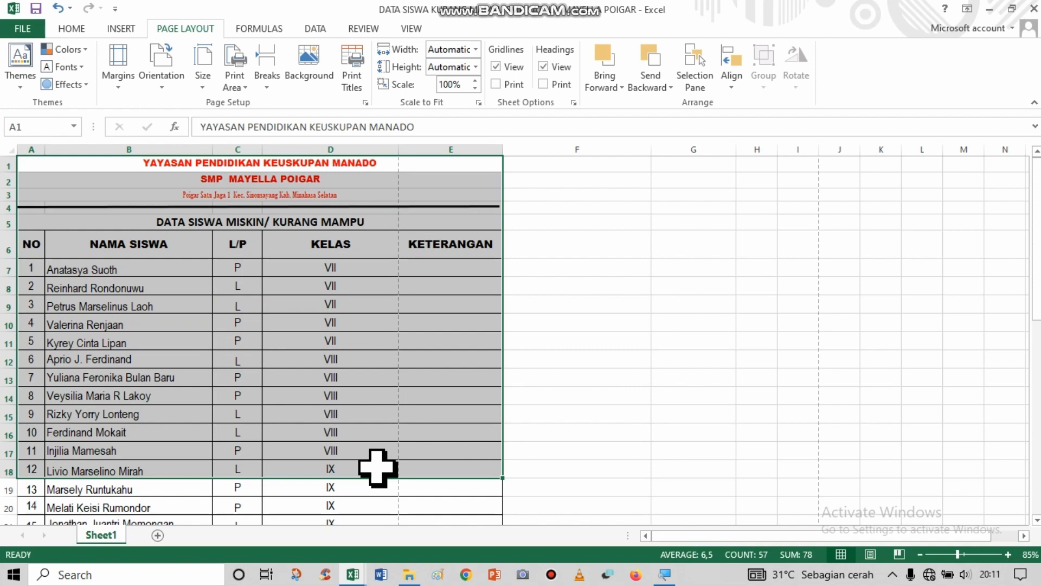
pyautogui.click(378, 375)
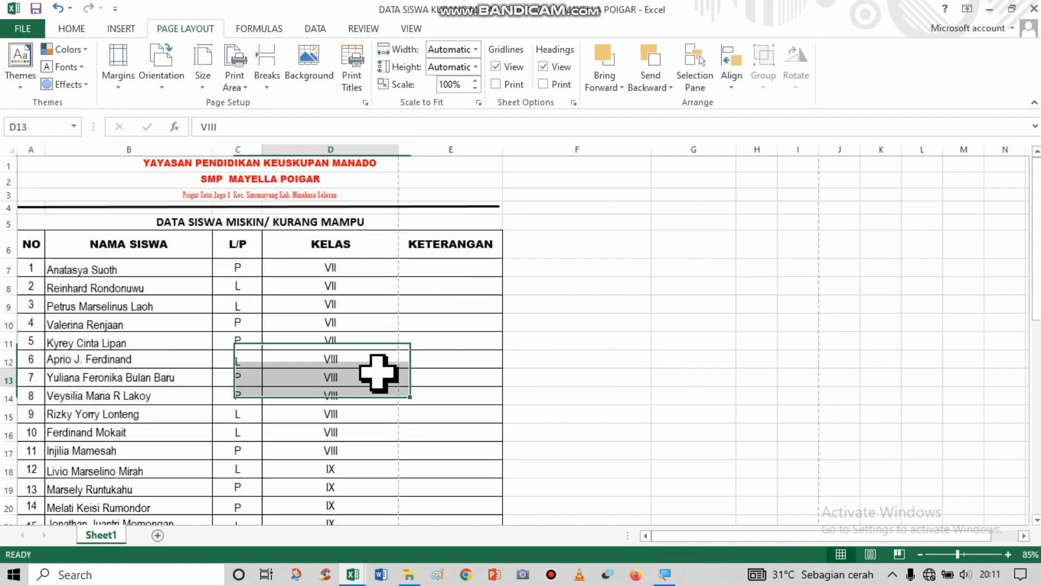
pyautogui.moveTo(345, 165); pyautogui.dragTo(343, 372)
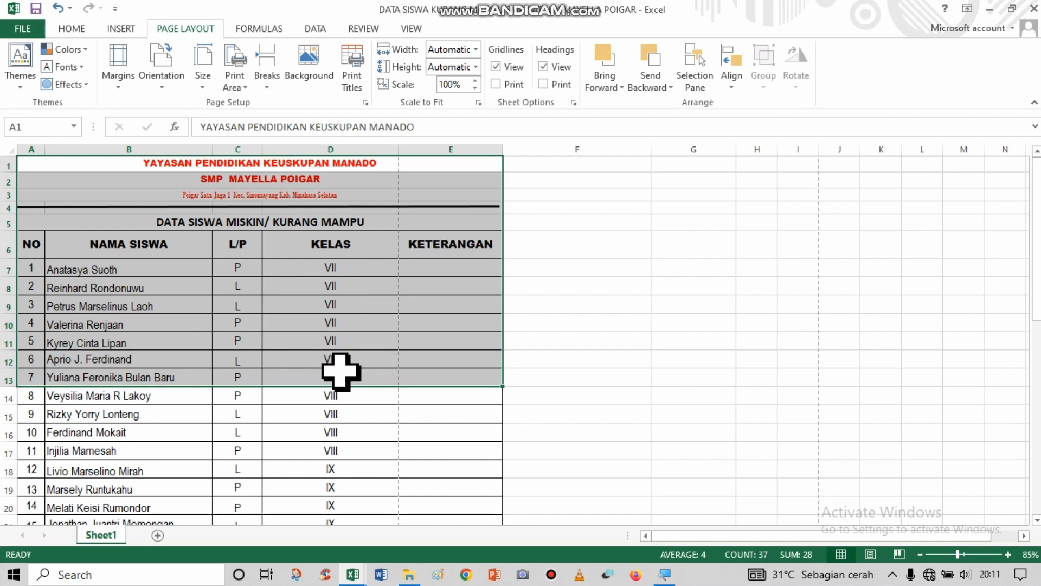
pyautogui.click(355, 299)
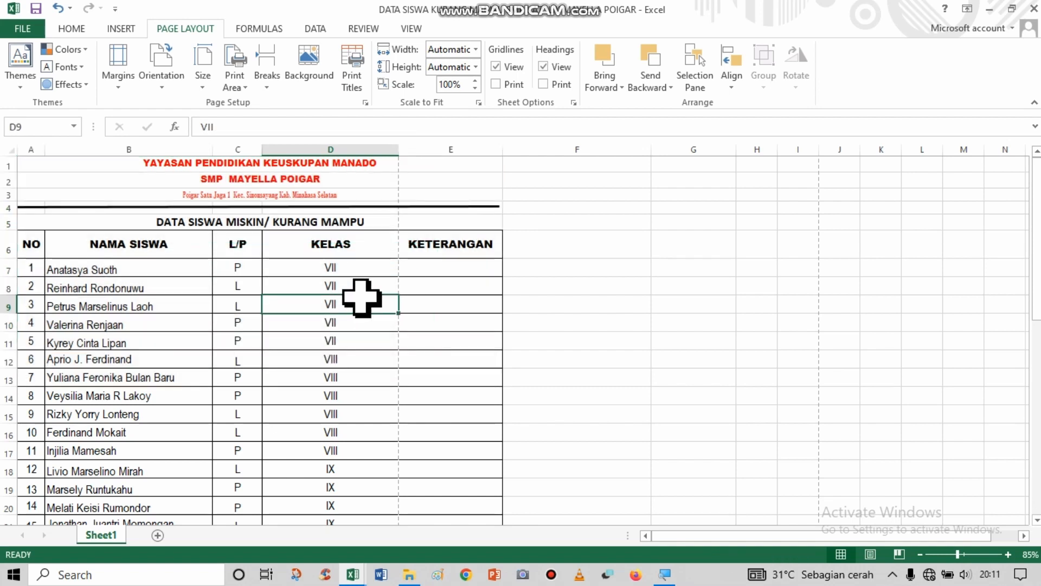
pyautogui.moveTo(352, 249); pyautogui.dragTo(331, 451)
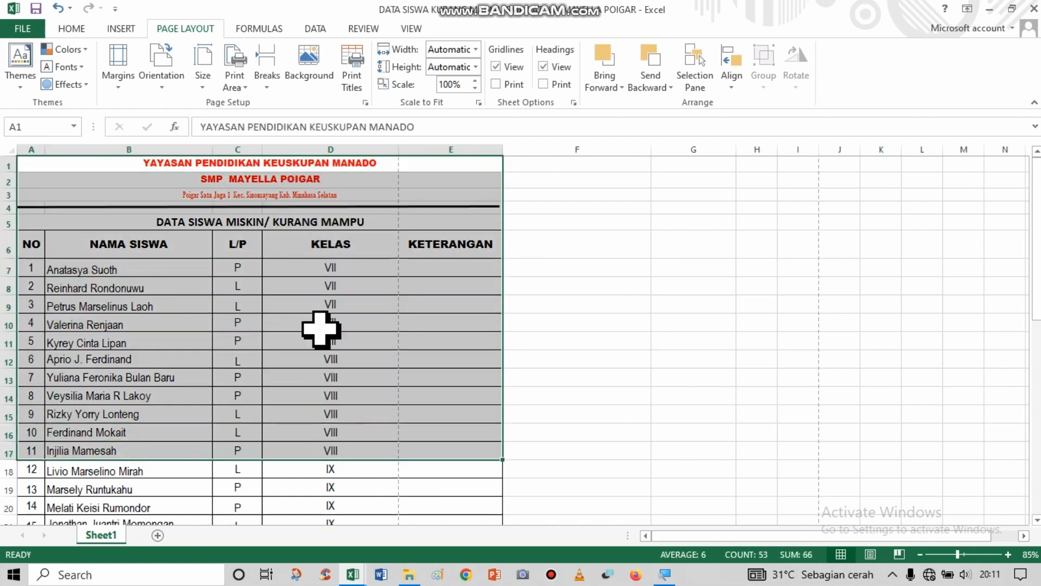
pyautogui.click(316, 282)
pyautogui.click(344, 250)
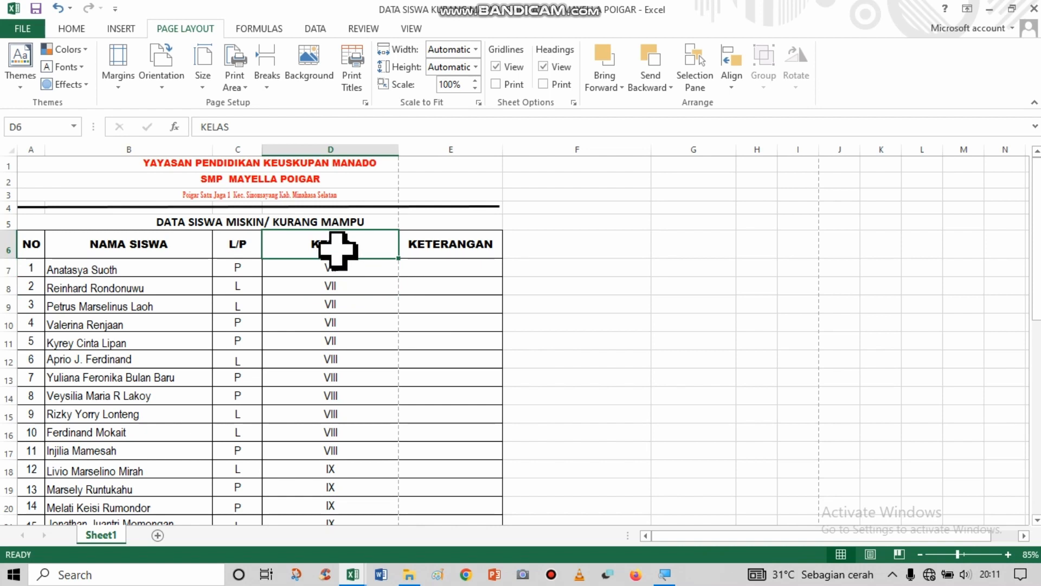
pyautogui.click(328, 212)
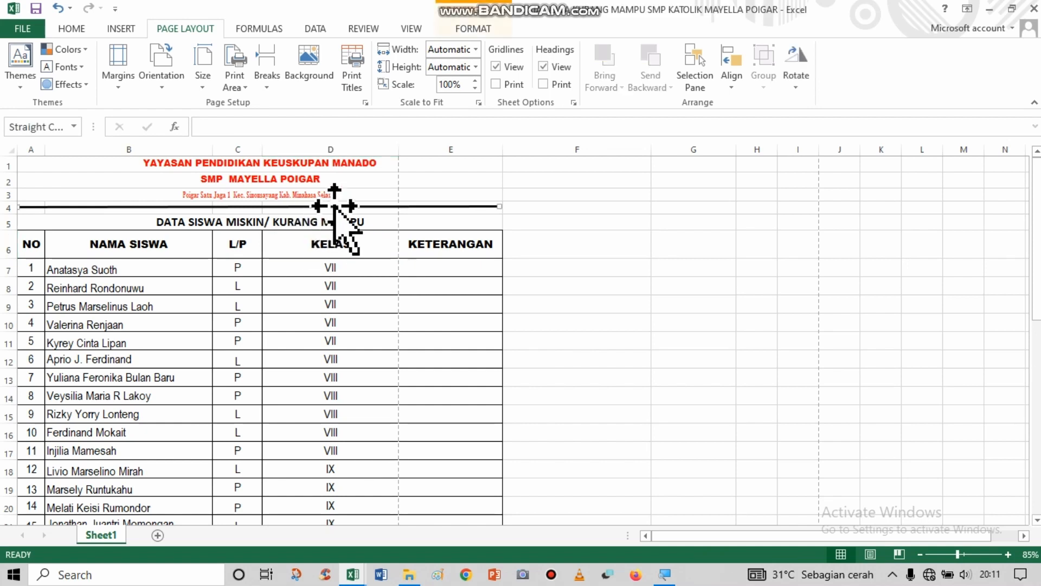
pyautogui.moveTo(288, 165); pyautogui.dragTo(298, 319)
pyautogui.click(298, 165)
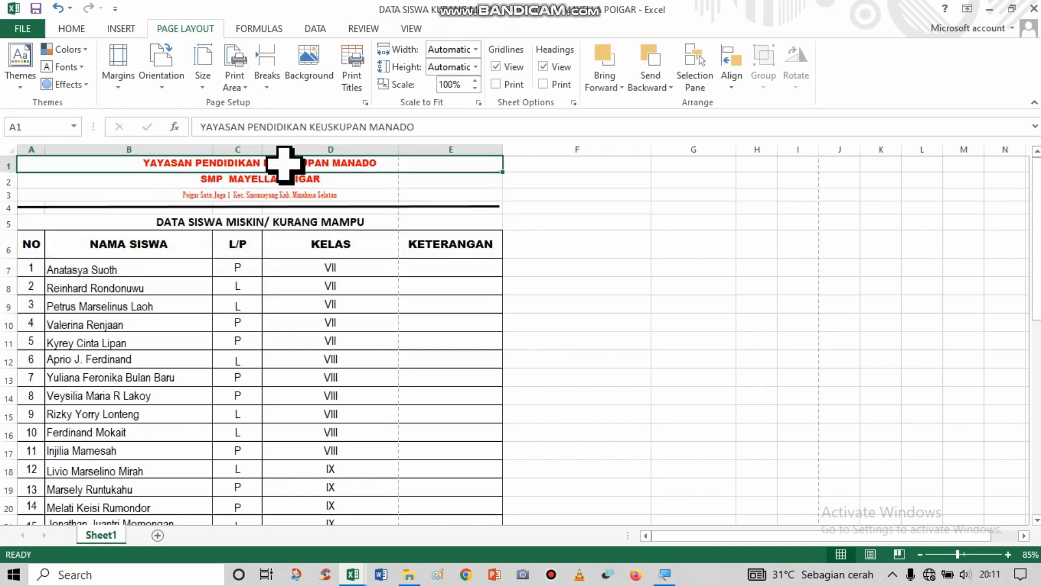
pyautogui.moveTo(284, 165); pyautogui.dragTo(288, 199)
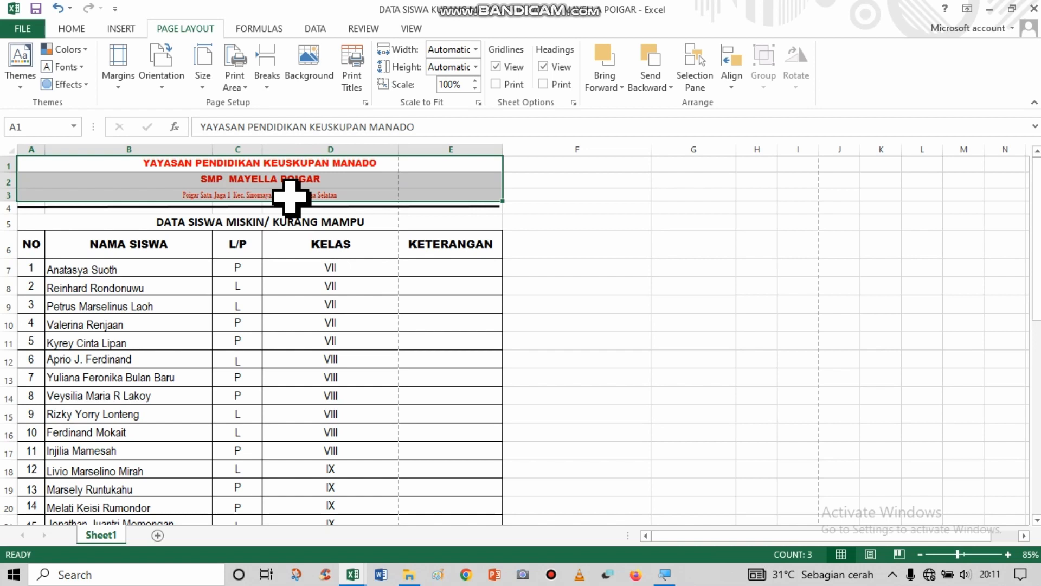
pyautogui.click(290, 195)
pyautogui.click(302, 247)
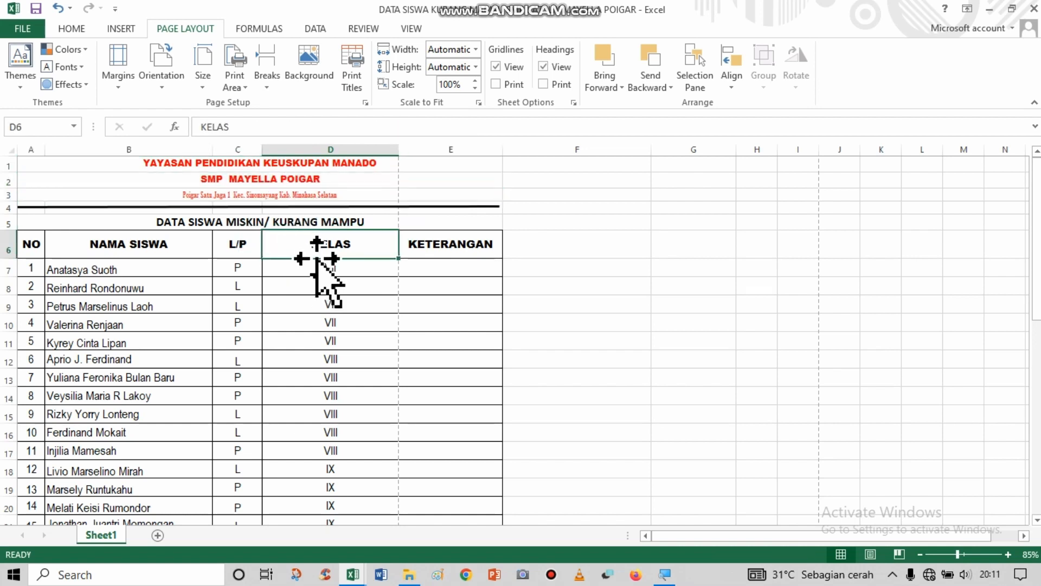
# Narrow the KELAS, KETERANGAN and NAMA SISWA columns so the student table fits within the dashed page-break line.
pyautogui.moveTo(397, 145); pyautogui.dragTo(353, 150)
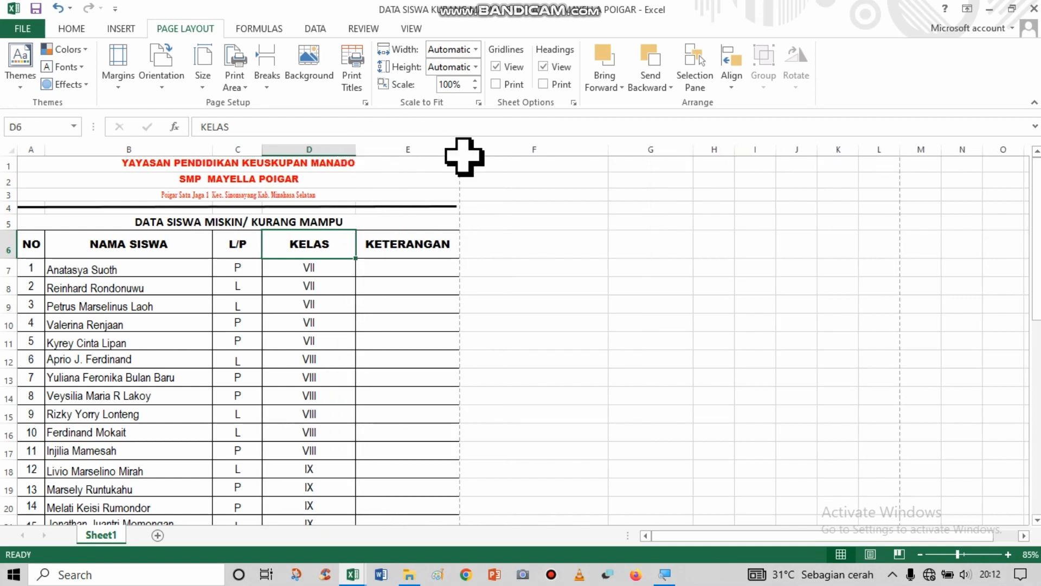
pyautogui.moveTo(455, 150); pyautogui.dragTo(411, 157)
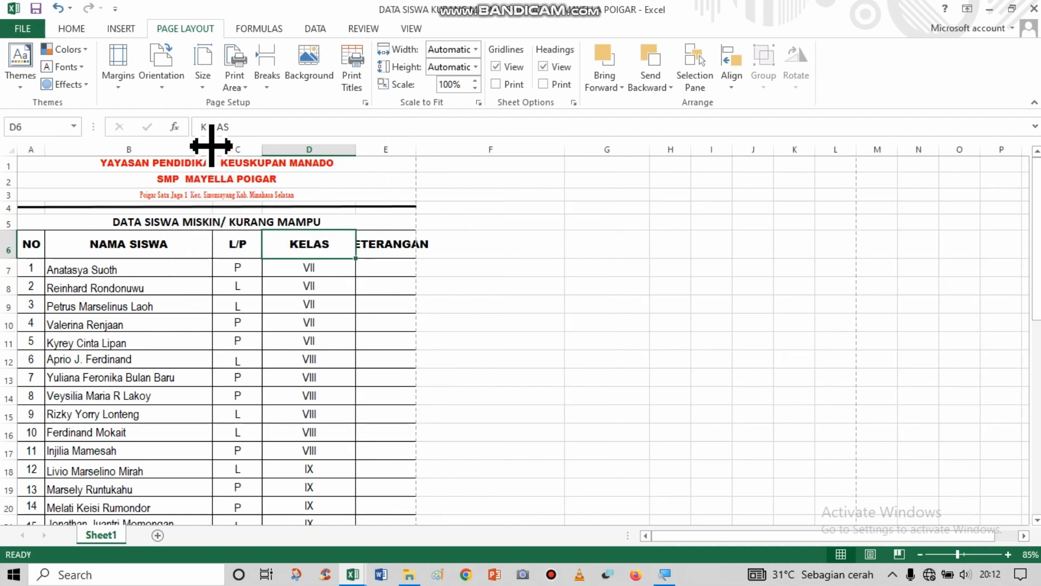
pyautogui.moveTo(211, 146)
pyautogui.mouseDown()
pyautogui.moveTo(191, 155)
pyautogui.moveTo(202, 171)
pyautogui.moveTo(210, 161)
pyautogui.mouseUp()
pyautogui.click(283, 333)
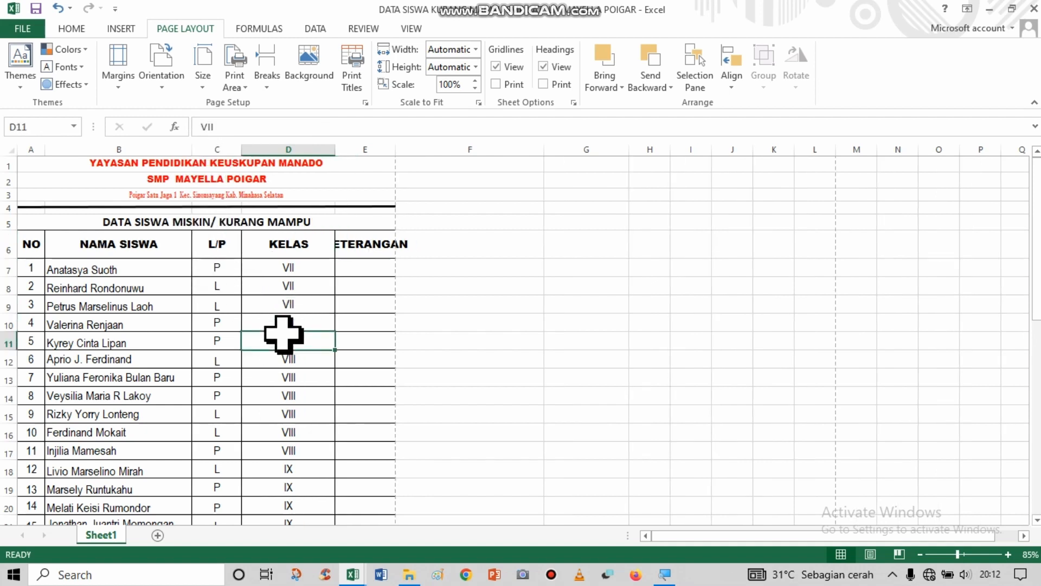
# Wrap the text of the KETERANGAN heading in E6 so it fits inside the narrowed column.
pyautogui.click(370, 253)
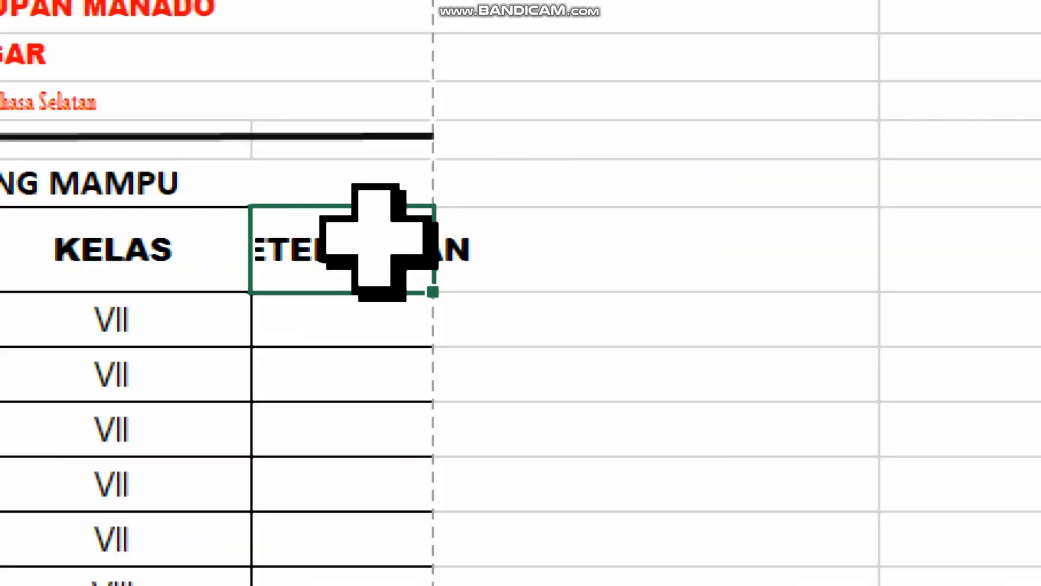
pyautogui.click(383, 307)
pyautogui.click(358, 253)
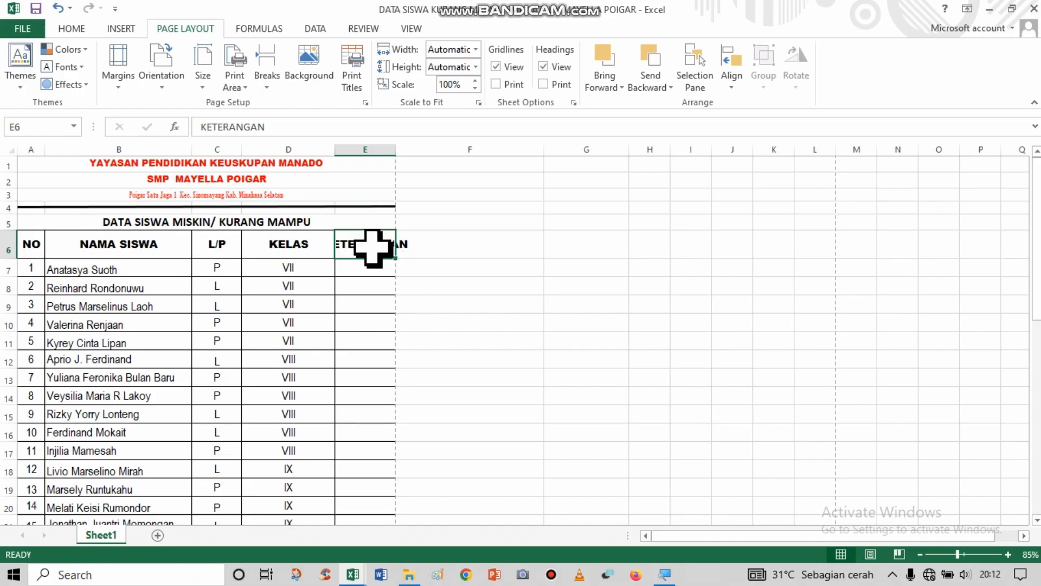
pyautogui.click(73, 29)
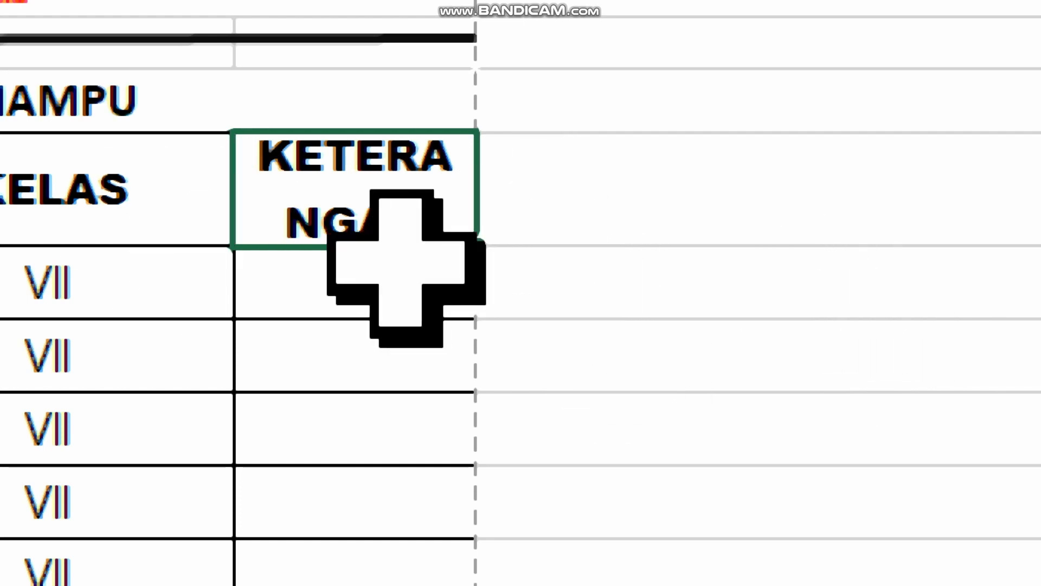
# Check the wrapped heading, the student table and the signature block below it against the page-break lines.
pyautogui.scroll(-5, 405, 389)
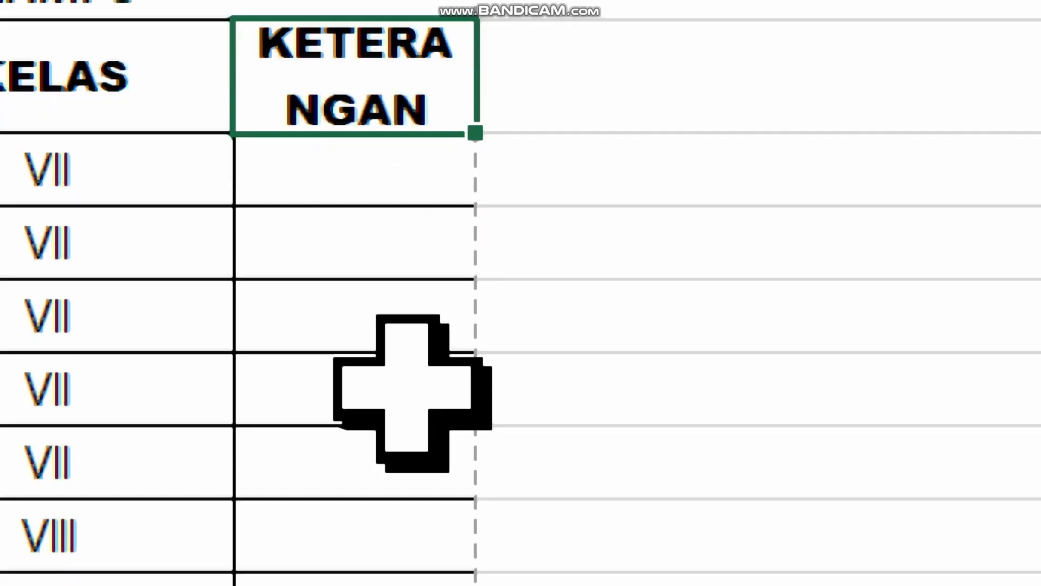
pyautogui.press('super+Escape')
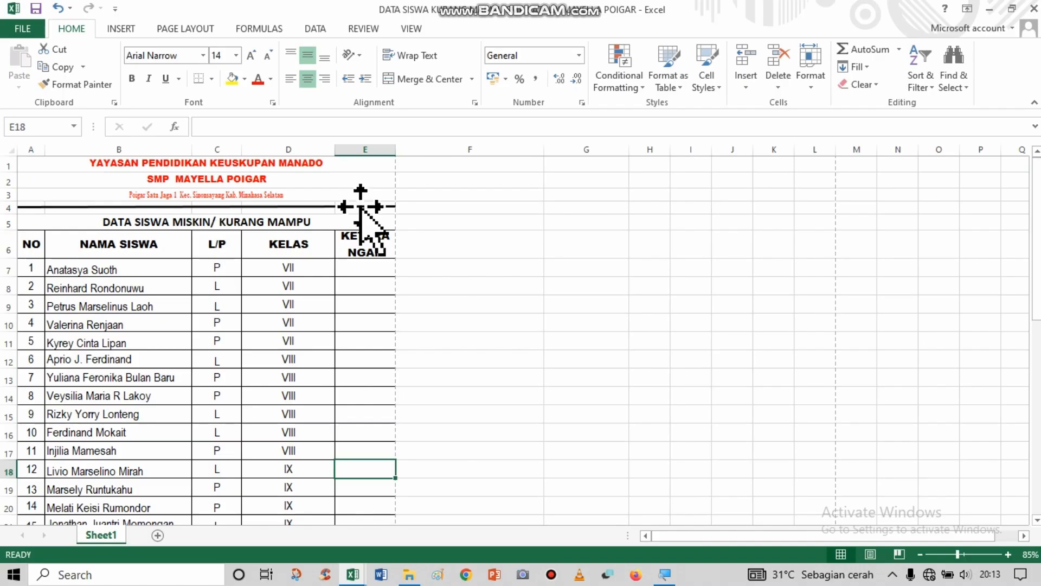
pyautogui.click(377, 248)
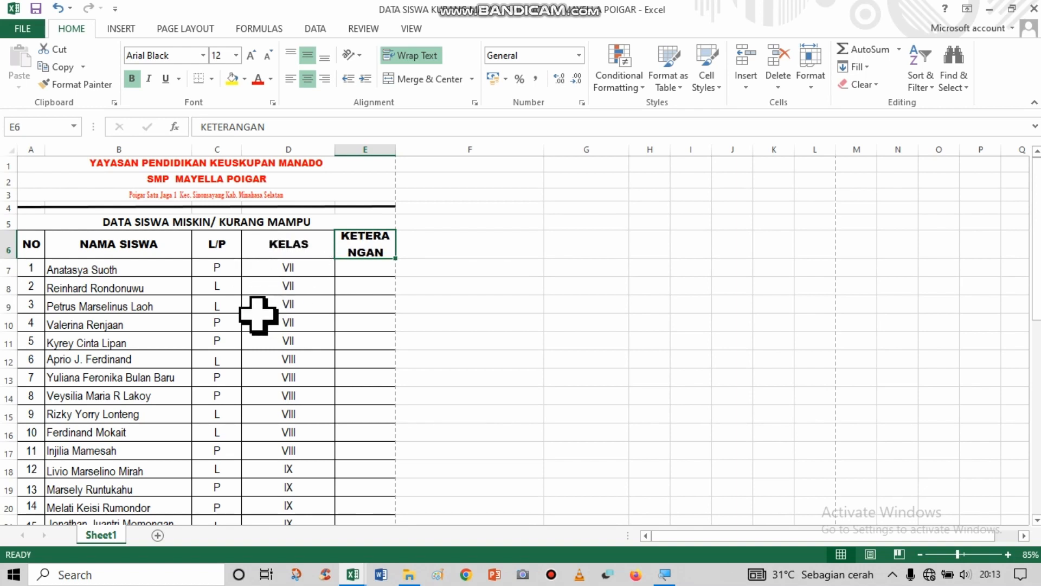
pyautogui.click(288, 267)
pyautogui.press('super+plus')
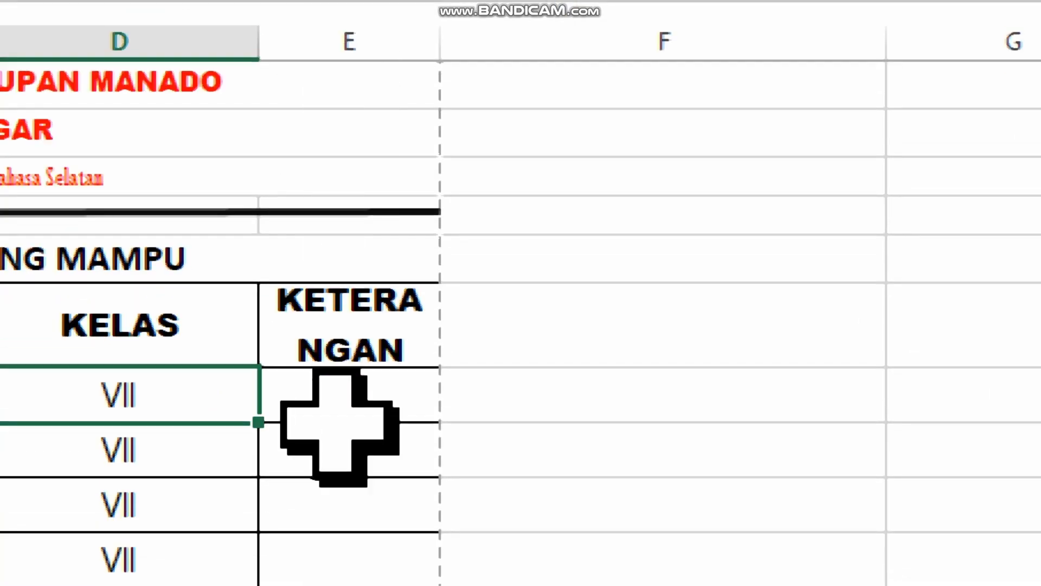
pyautogui.press('super+Escape')
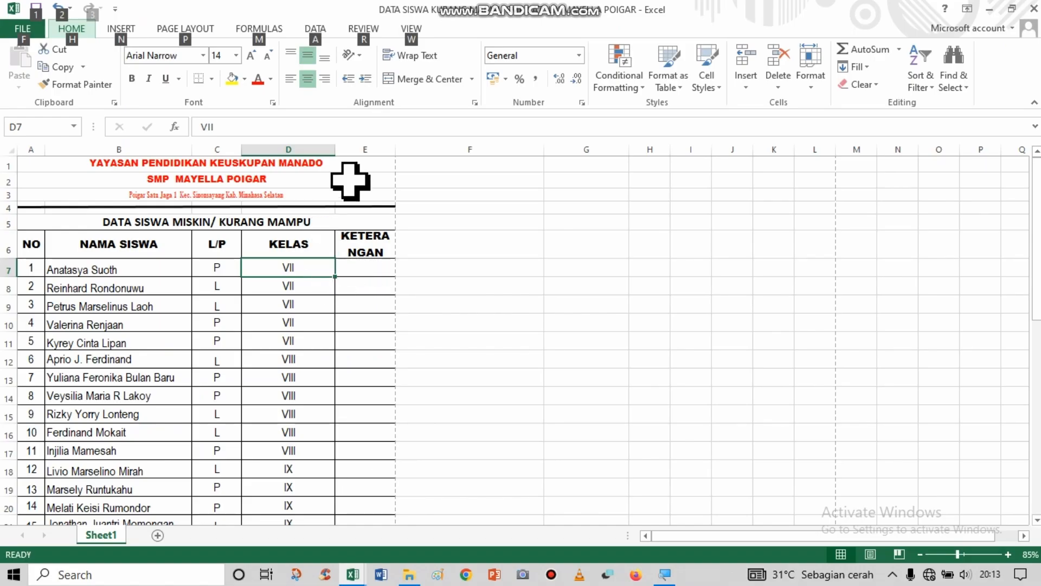
pyautogui.moveTo(362, 171); pyautogui.dragTo(356, 388)
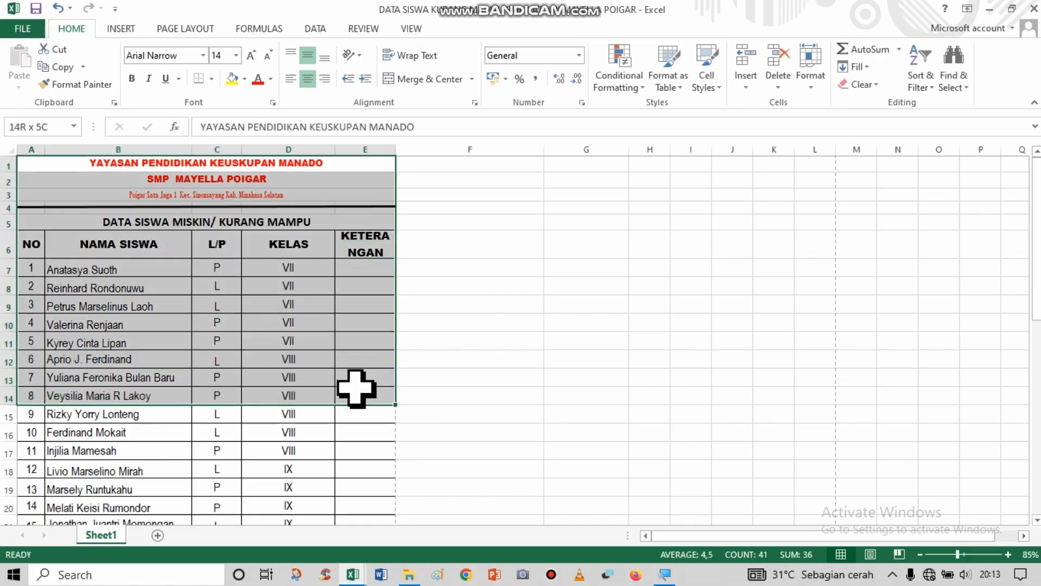
pyautogui.click(333, 305)
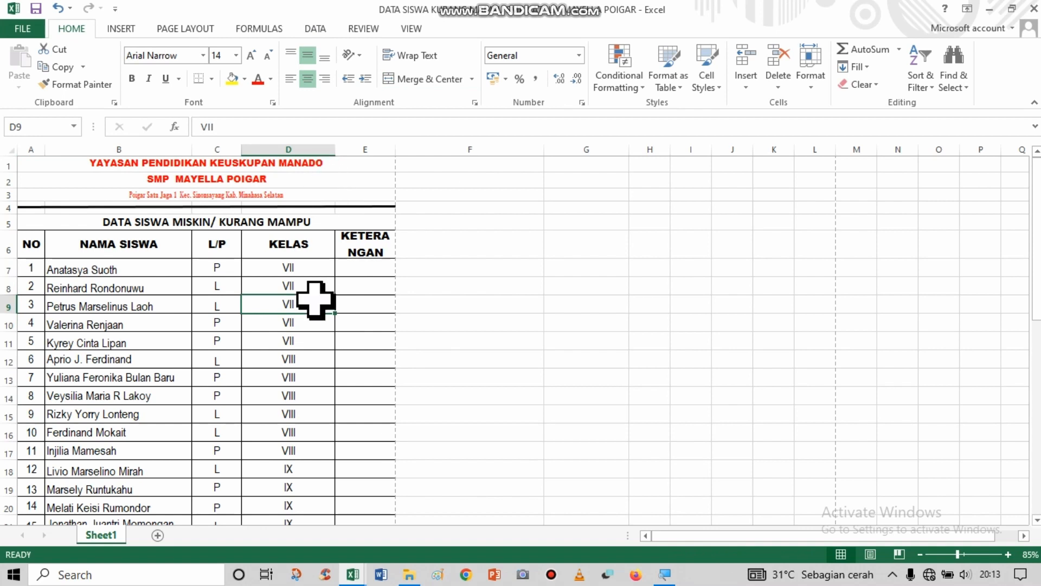
pyautogui.scroll(-8, 316, 300)
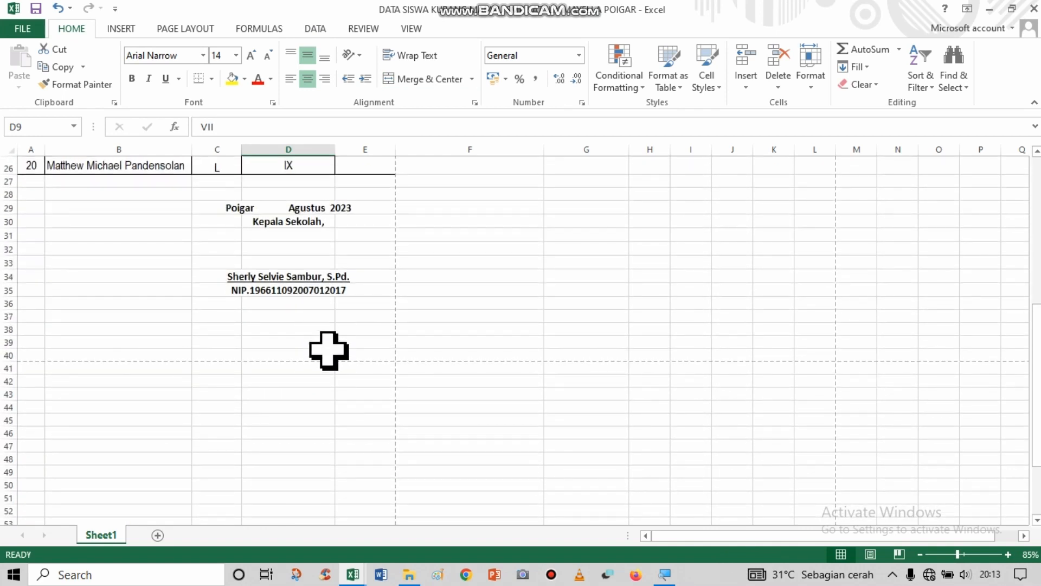
pyautogui.scroll(8, 328, 355)
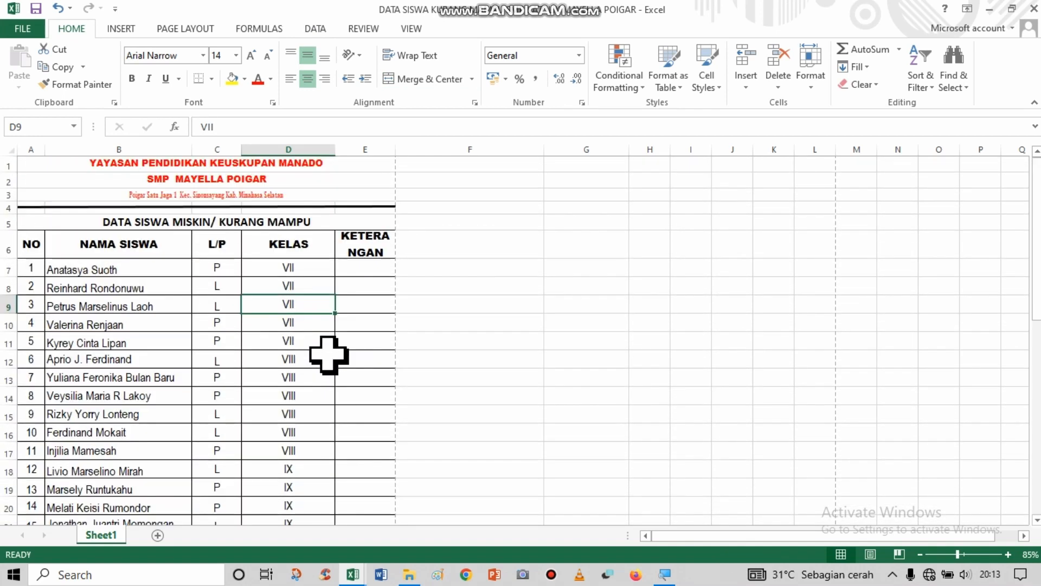
# Check how the letterhead and student table sit on the page in the print preview and return to the worksheet.
pyautogui.click(308, 177)
pyautogui.click(310, 162)
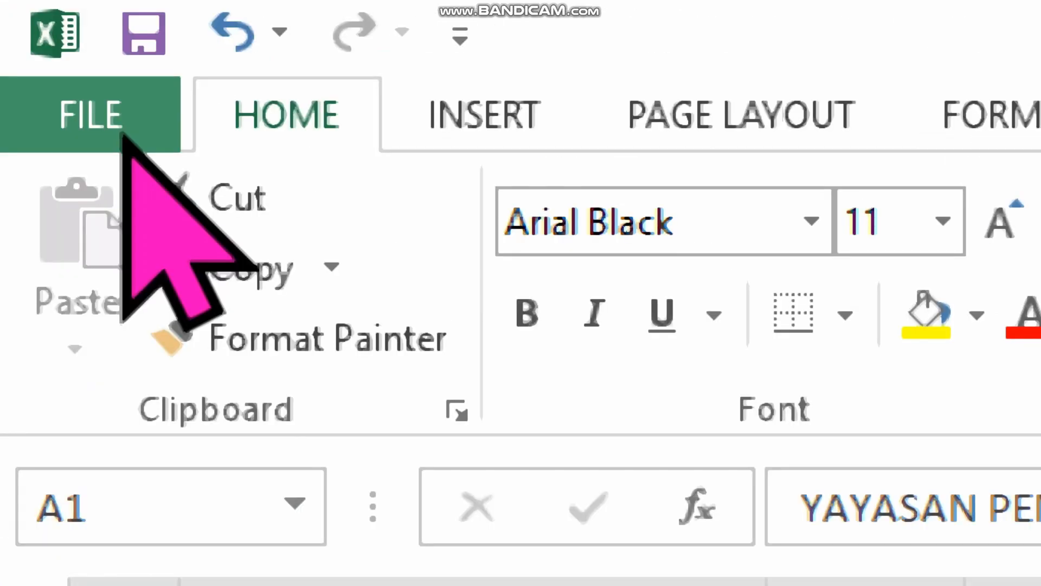
pyautogui.click(22, 31)
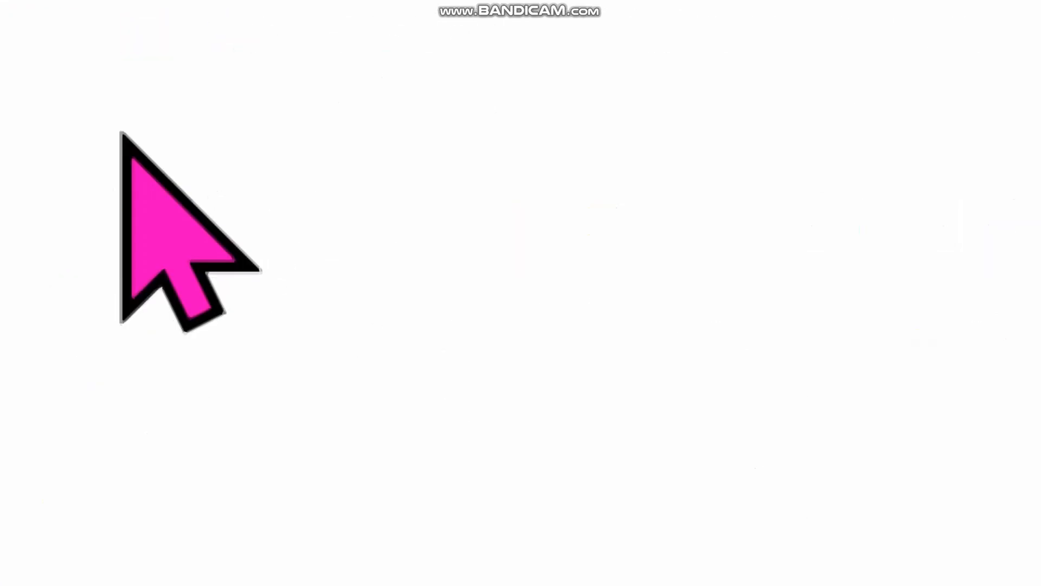
pyautogui.press('alt')
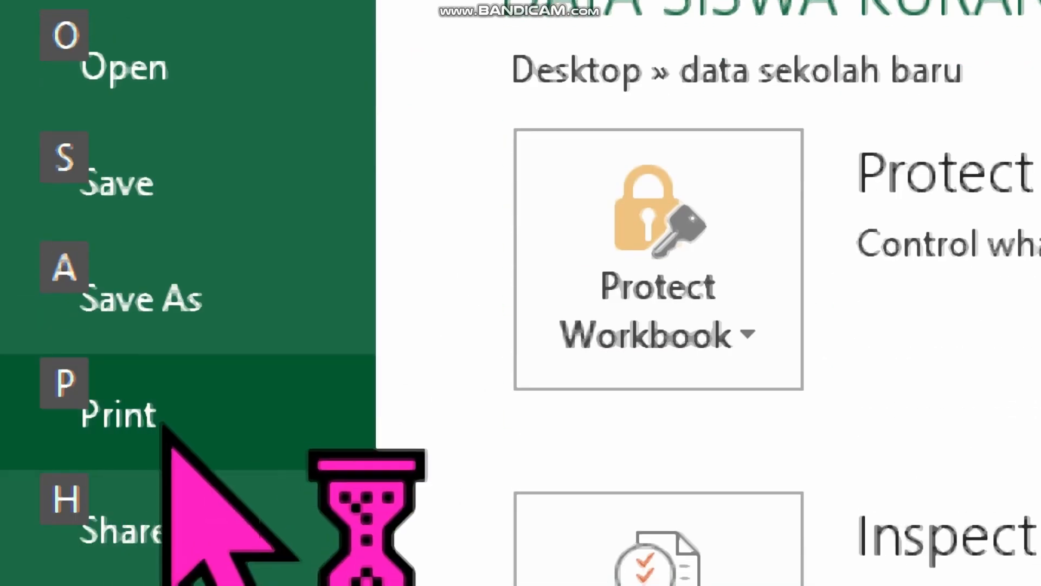
pyautogui.click(164, 426)
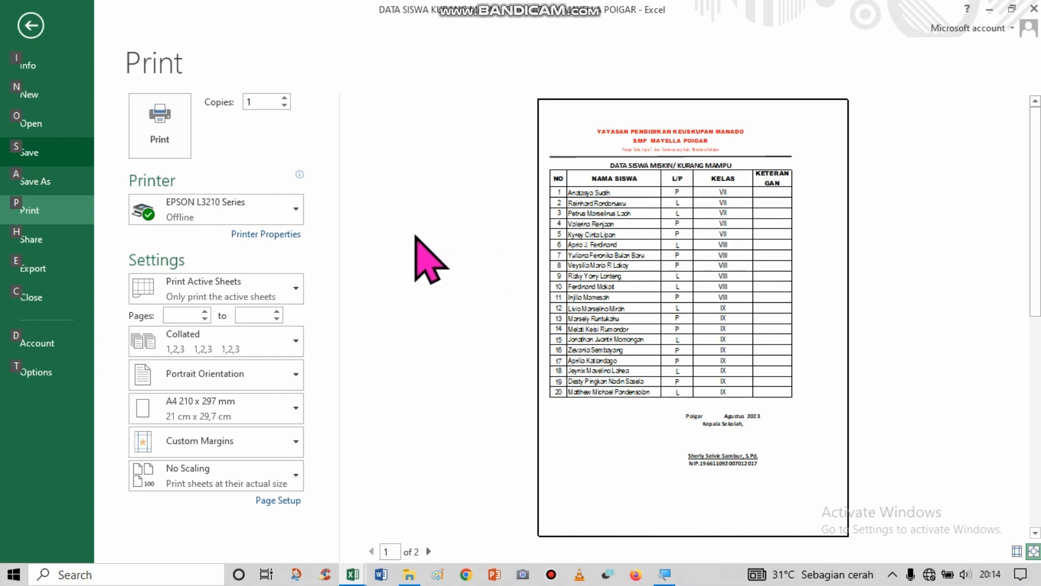
pyautogui.scroll(1, 398, 217)
pyautogui.scroll(-1, 397, 217)
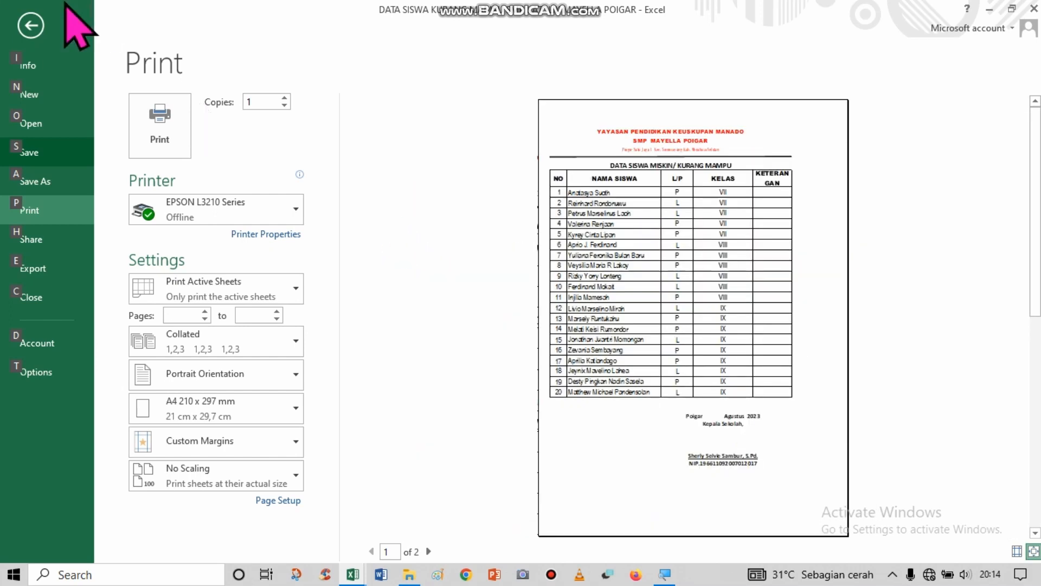
pyautogui.click(29, 28)
pyautogui.click(31, 27)
pyautogui.scroll(3, 2, 3)
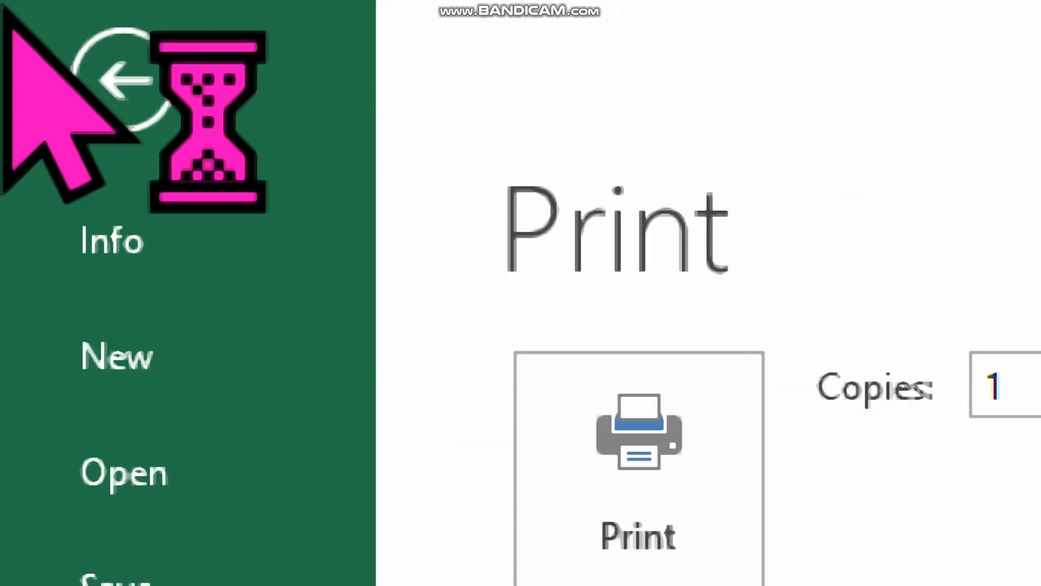
pyautogui.click(133, 98)
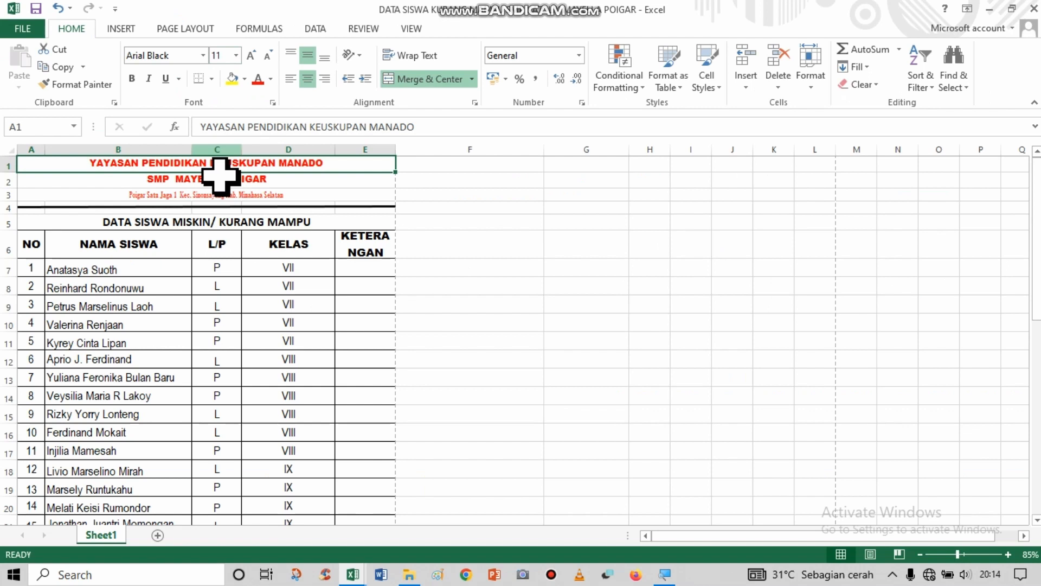
pyautogui.click(206, 221)
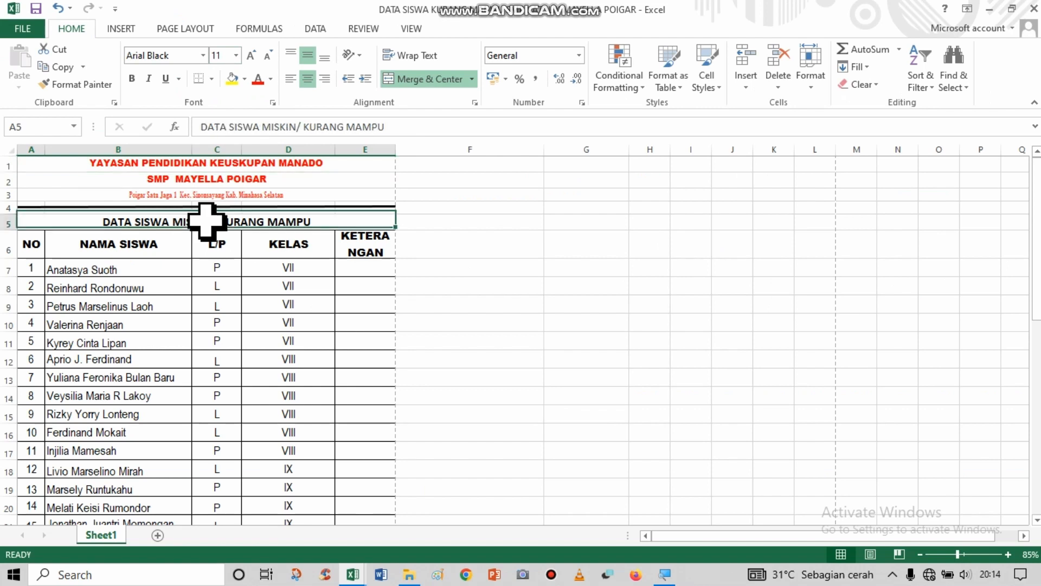
# Set the sheet to be centred horizontally on the page in the custom margins settings.
pyautogui.click(271, 164)
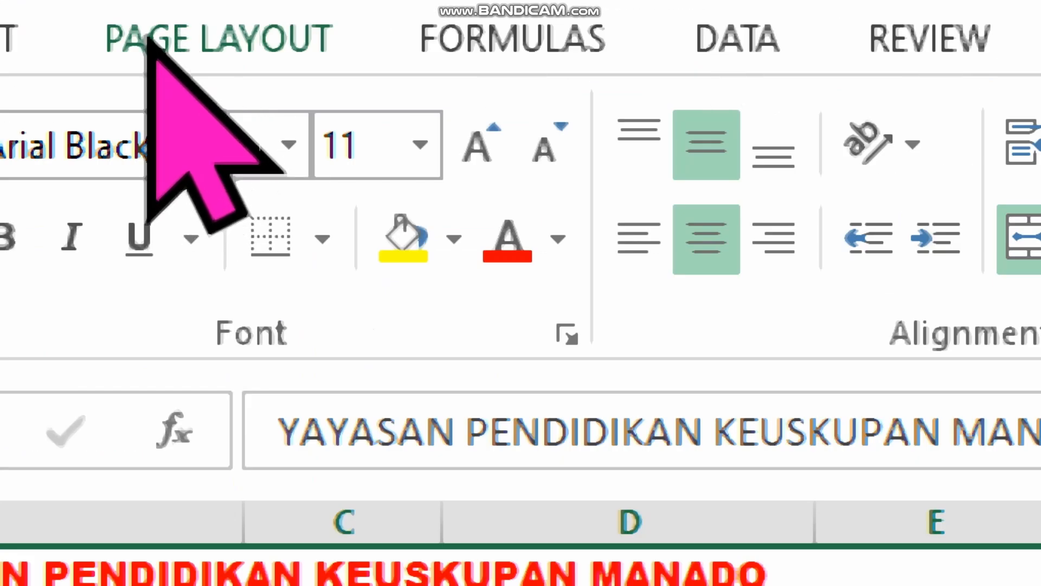
pyautogui.click(167, 28)
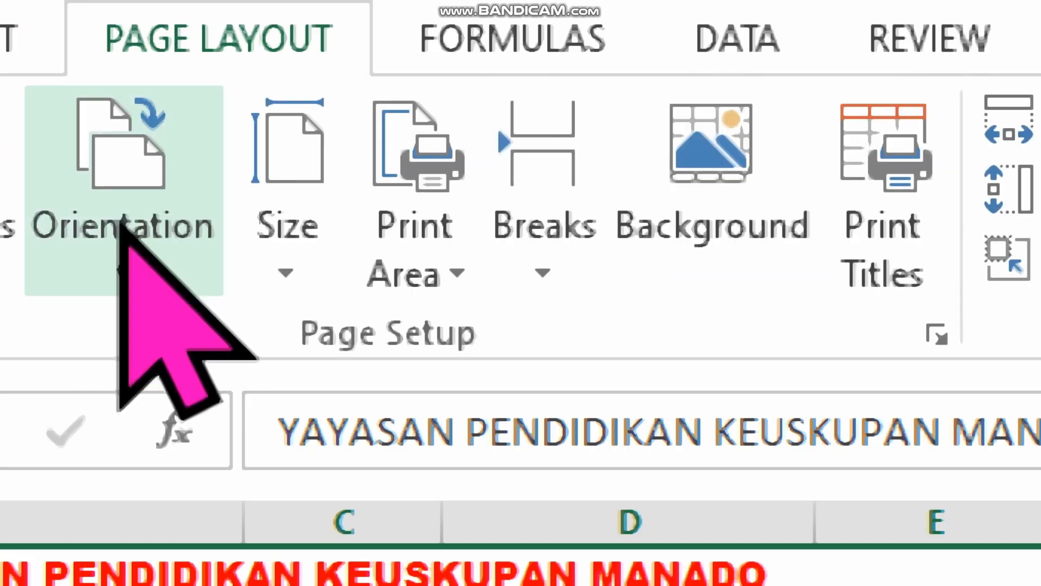
pyautogui.click(215, 293)
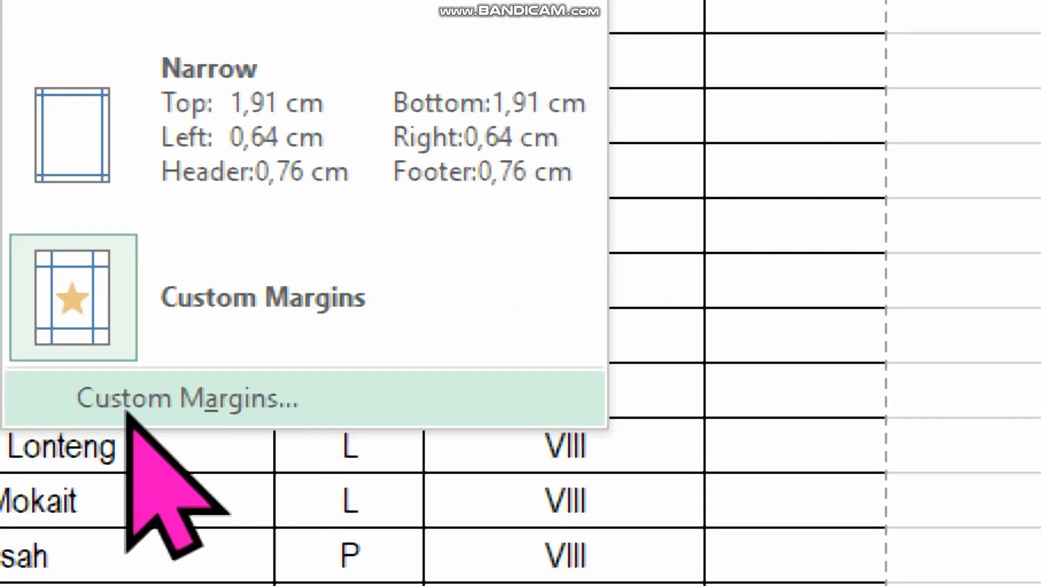
pyautogui.click(126, 412)
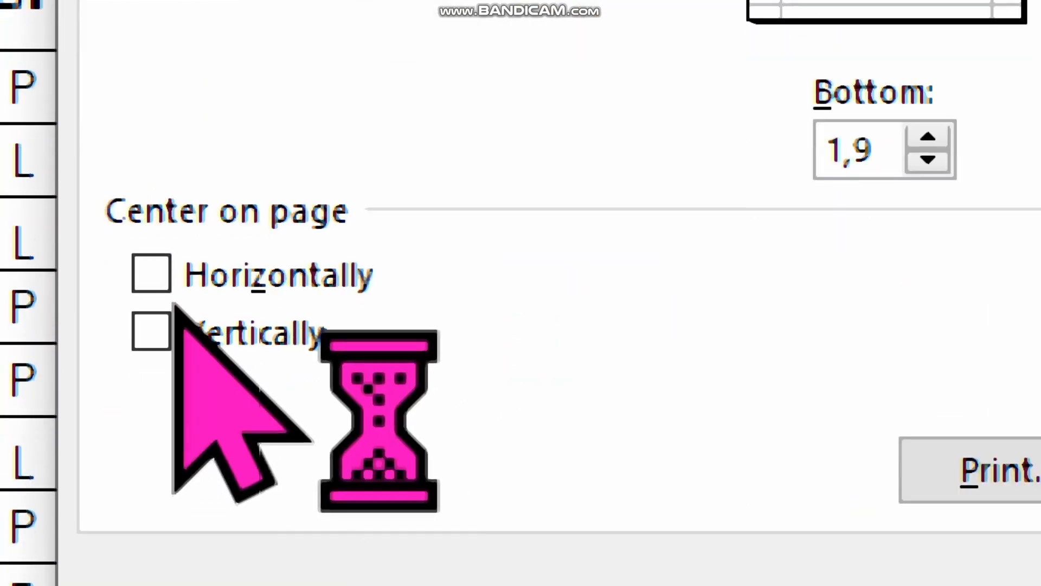
pyautogui.click(156, 271)
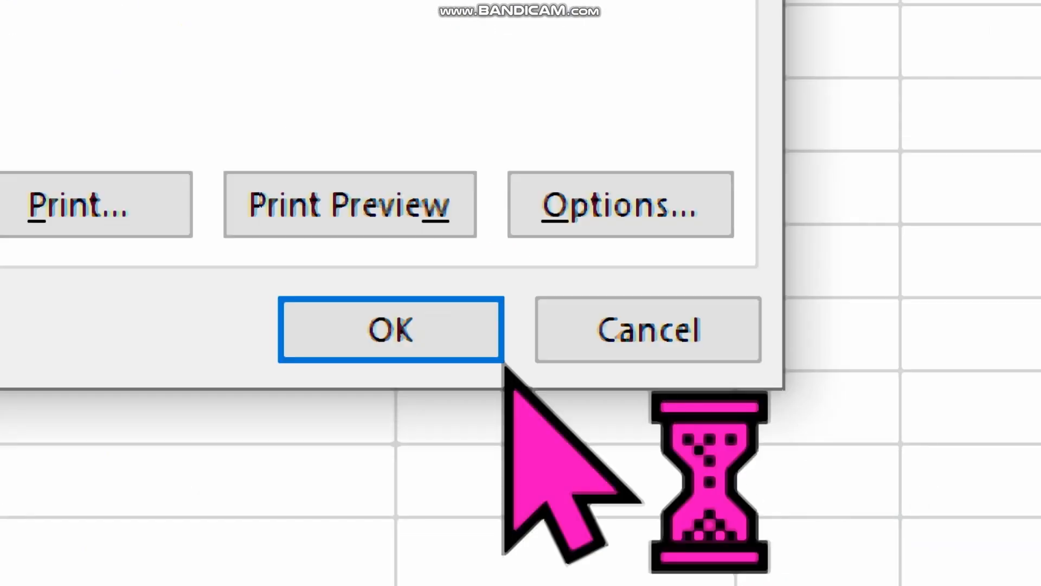
pyautogui.click(542, 394)
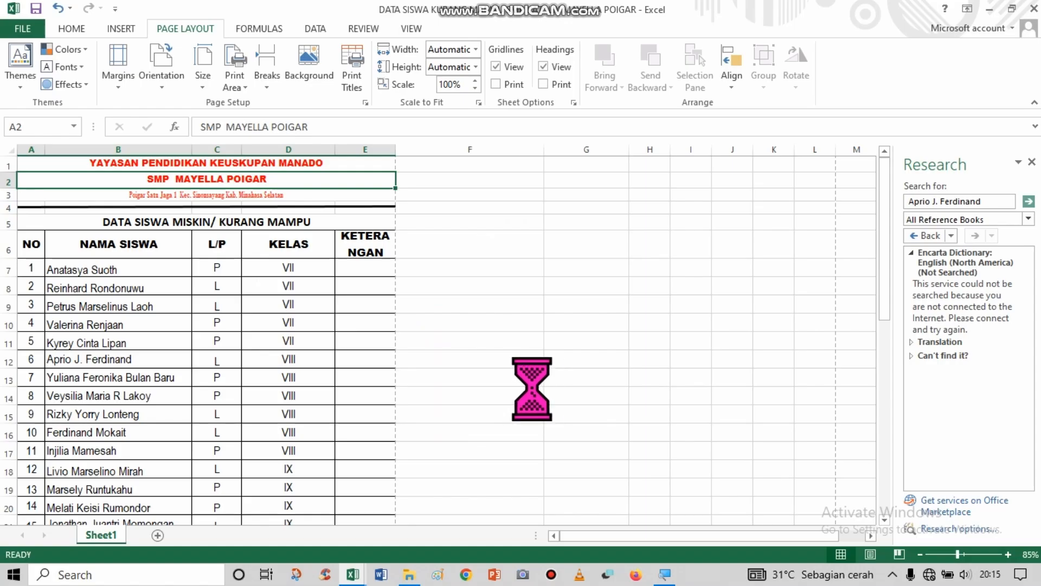
# Examine the horizontal placement of the letterhead, student table and signature block in the print preview.
pyautogui.click(268, 286)
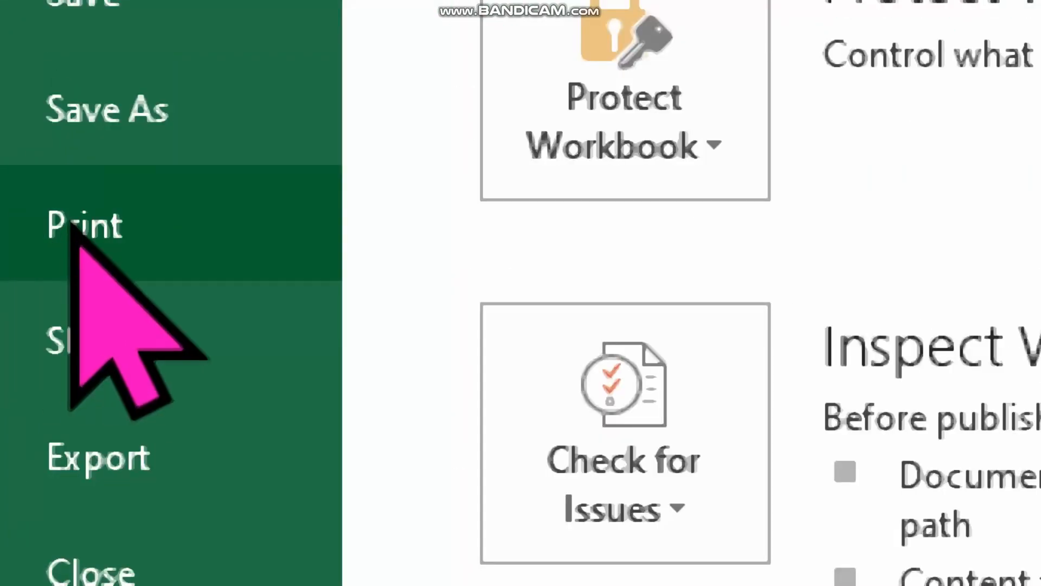
pyautogui.click(27, 211)
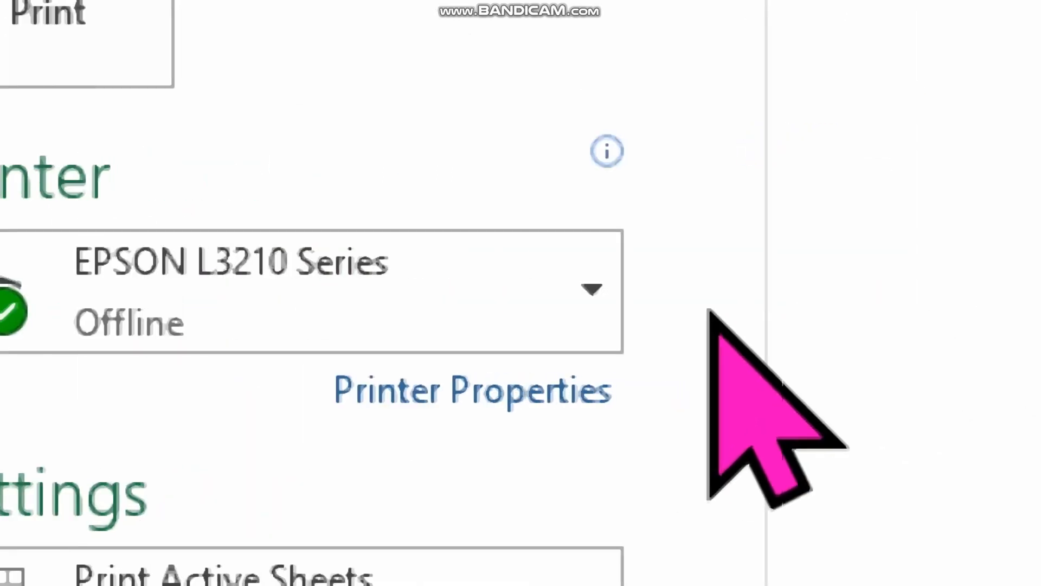
pyautogui.click(751, 288)
pyautogui.click(402, 398)
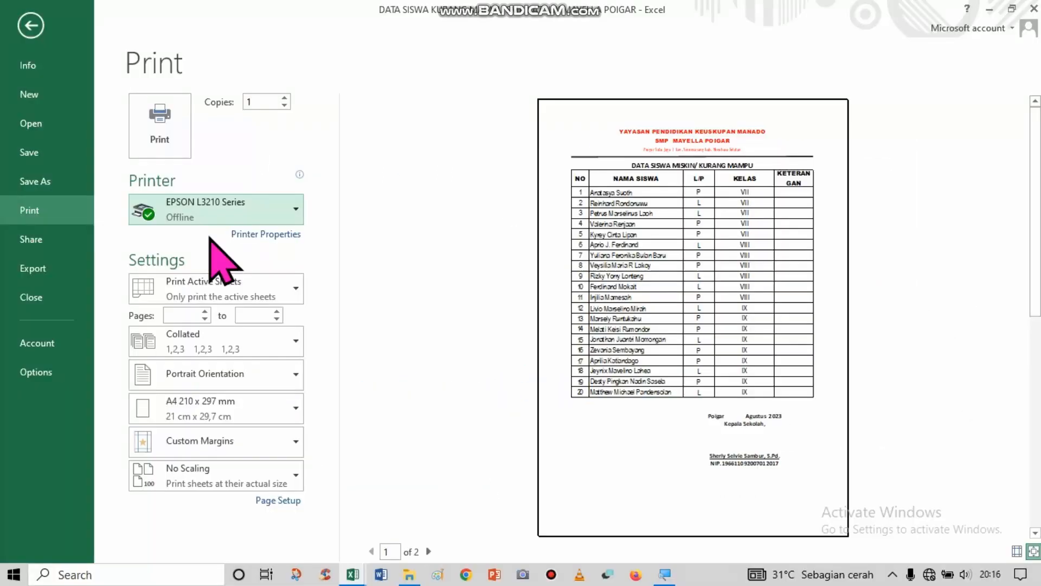
# Choose EPSON L3210 Series as the printer from the available printers.
pyautogui.click(287, 209)
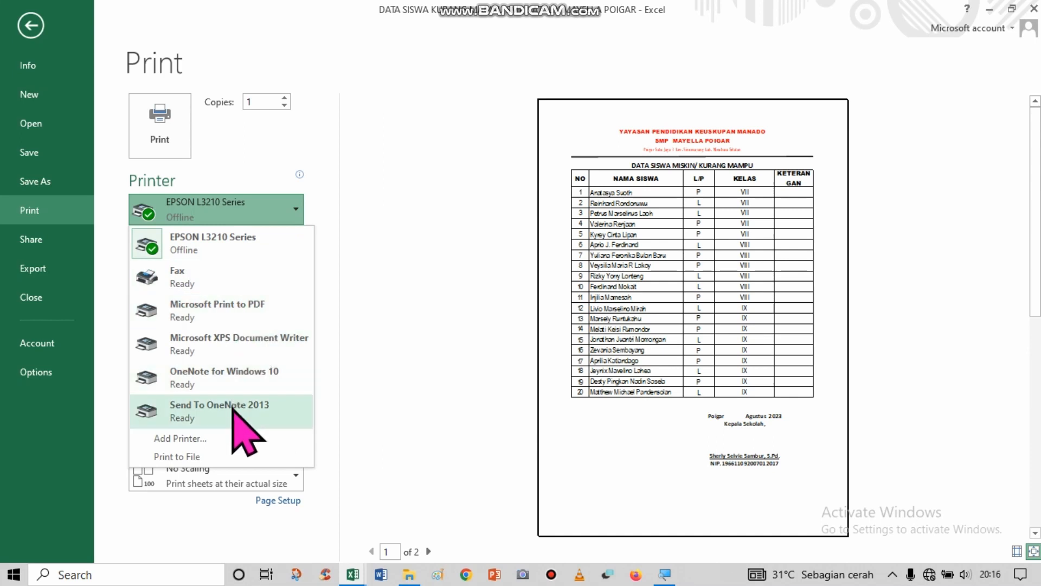
pyautogui.click(204, 245)
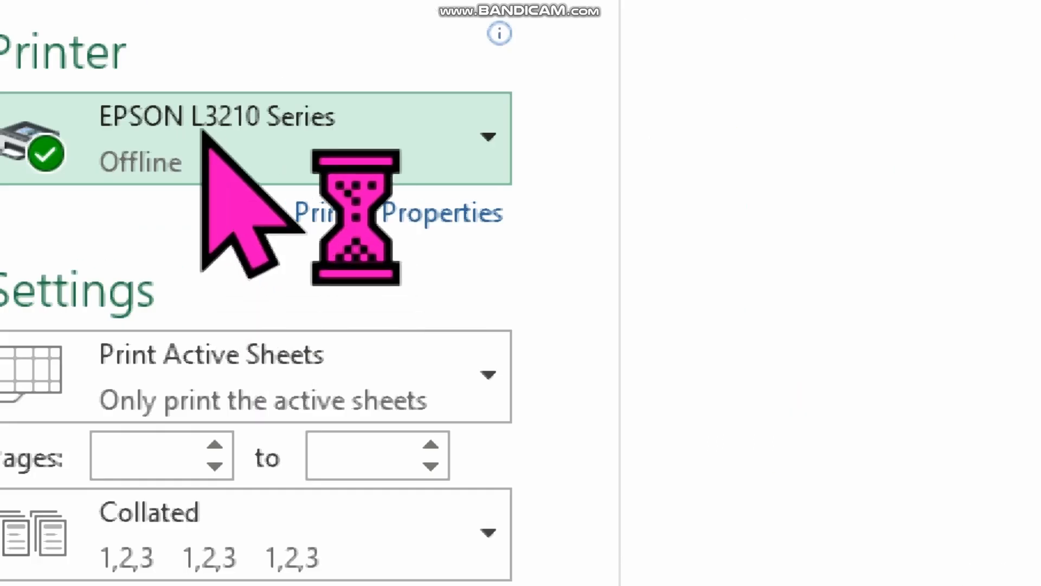
pyautogui.moveTo(211, 206)
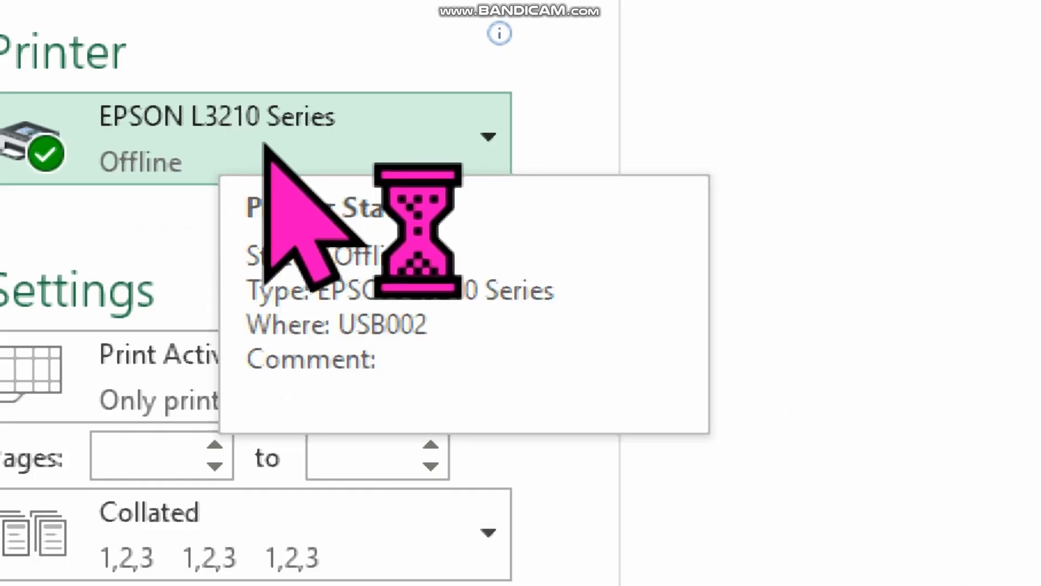
pyautogui.click(493, 146)
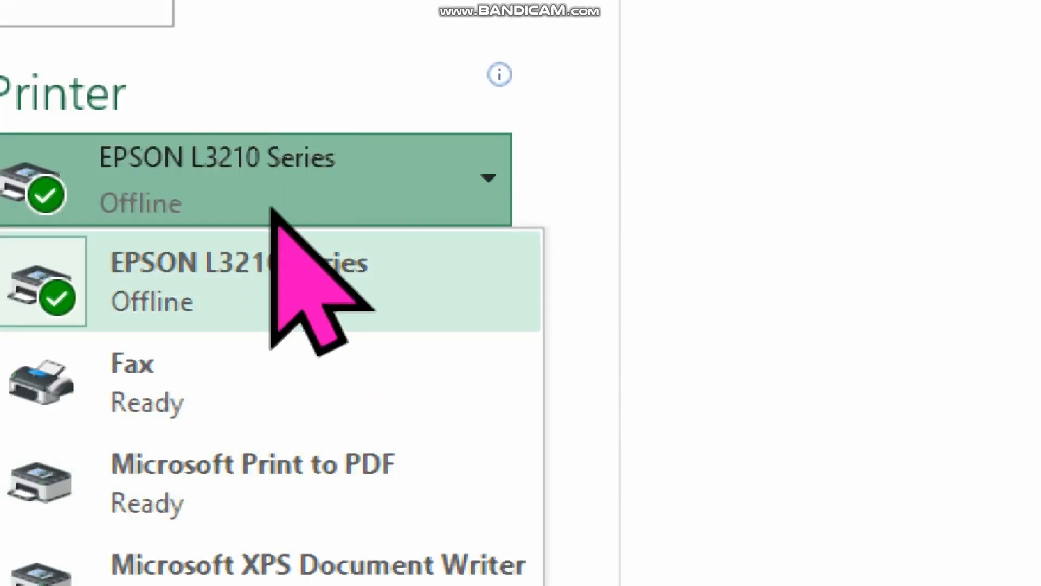
pyautogui.click(303, 206)
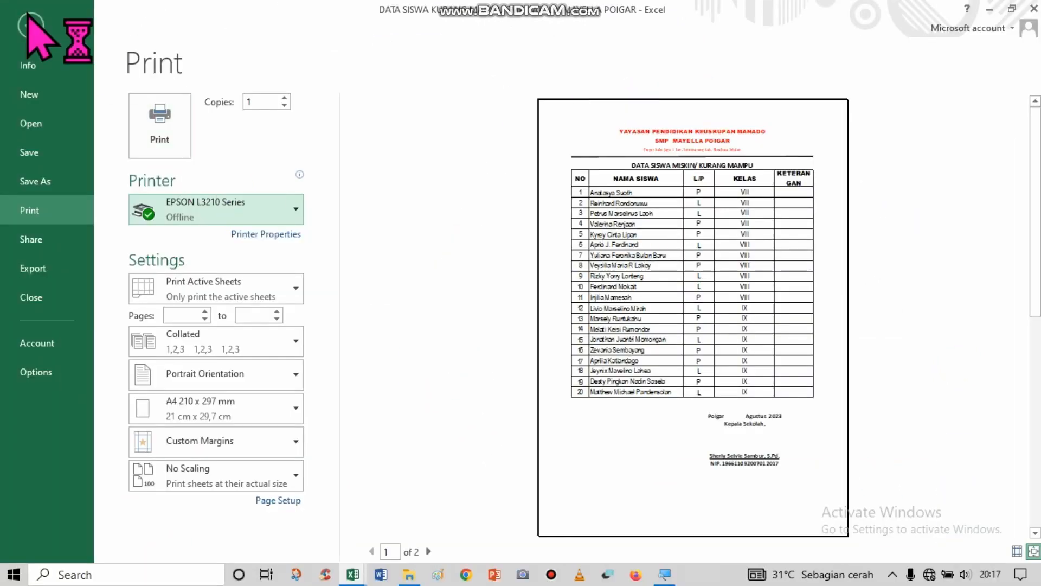
# Return to the worksheet and look over the student table down to its lower rows.
pyautogui.click(29, 76)
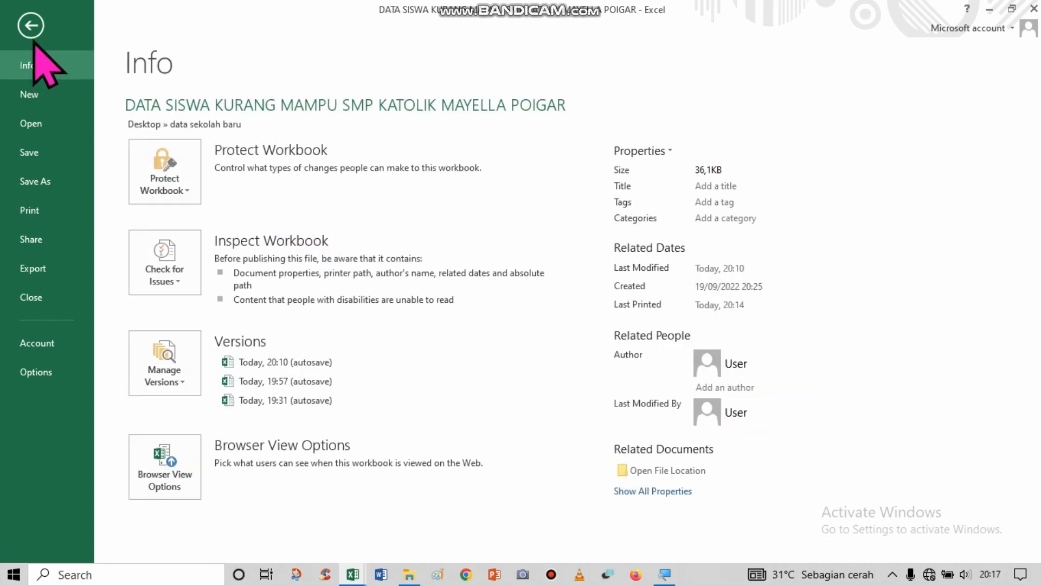
pyautogui.click(30, 26)
pyautogui.click(460, 278)
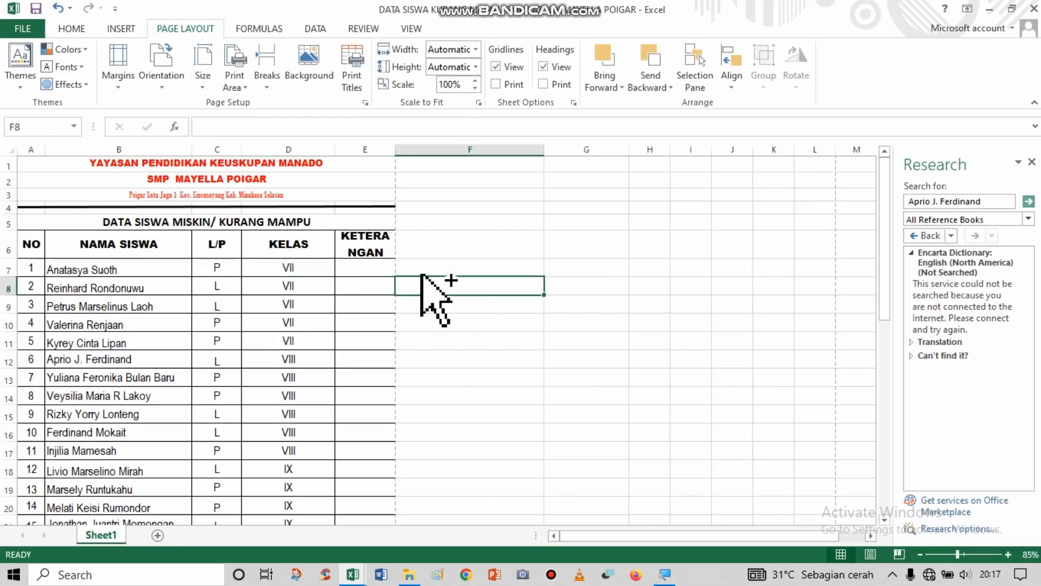
pyautogui.click(469, 196)
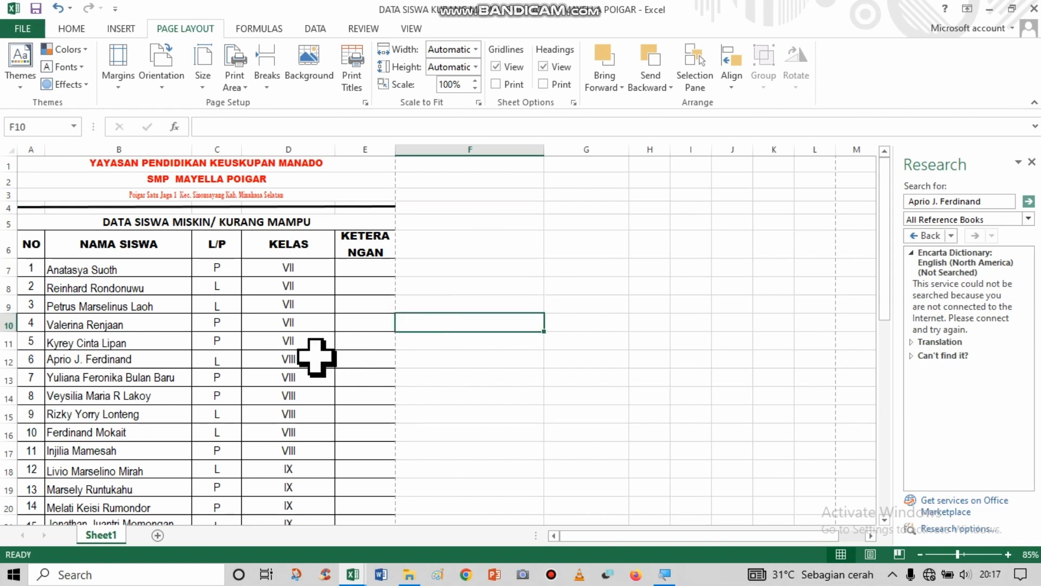
pyautogui.click(298, 342)
pyautogui.scroll(-9, 239, 278)
pyautogui.scroll(9, 240, 269)
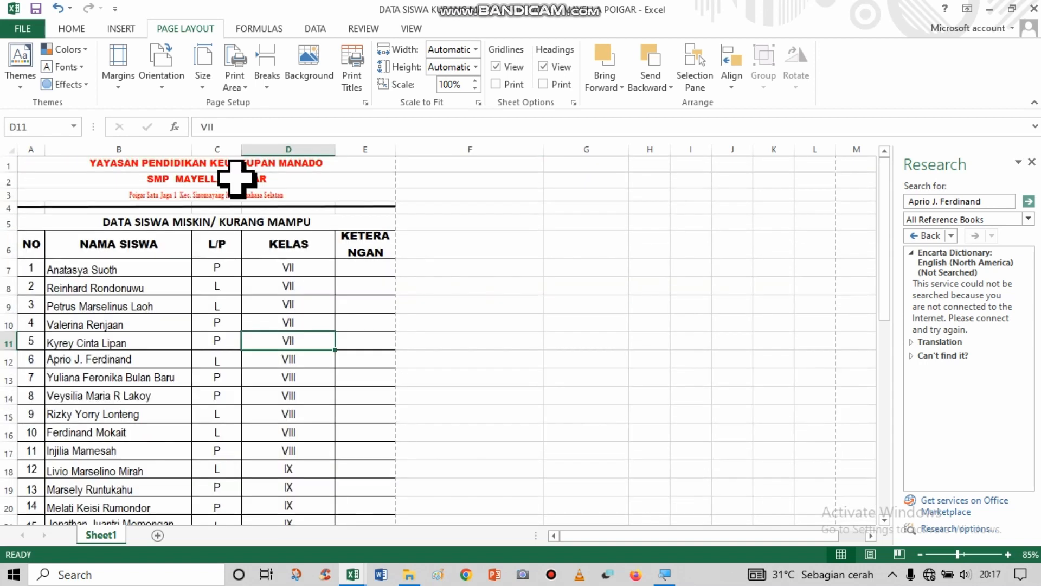
# Select the letterhead and table rows in A1:E16 and set the print scope to Print Selection.
pyautogui.moveTo(181, 170); pyautogui.dragTo(182, 328)
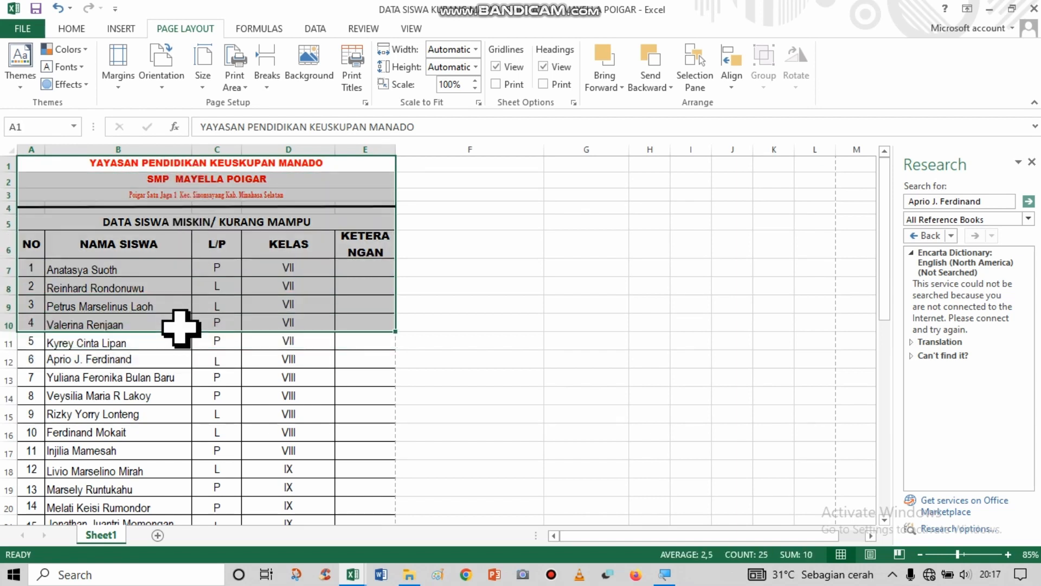
pyautogui.click(150, 194)
pyautogui.moveTo(151, 163); pyautogui.dragTo(139, 429)
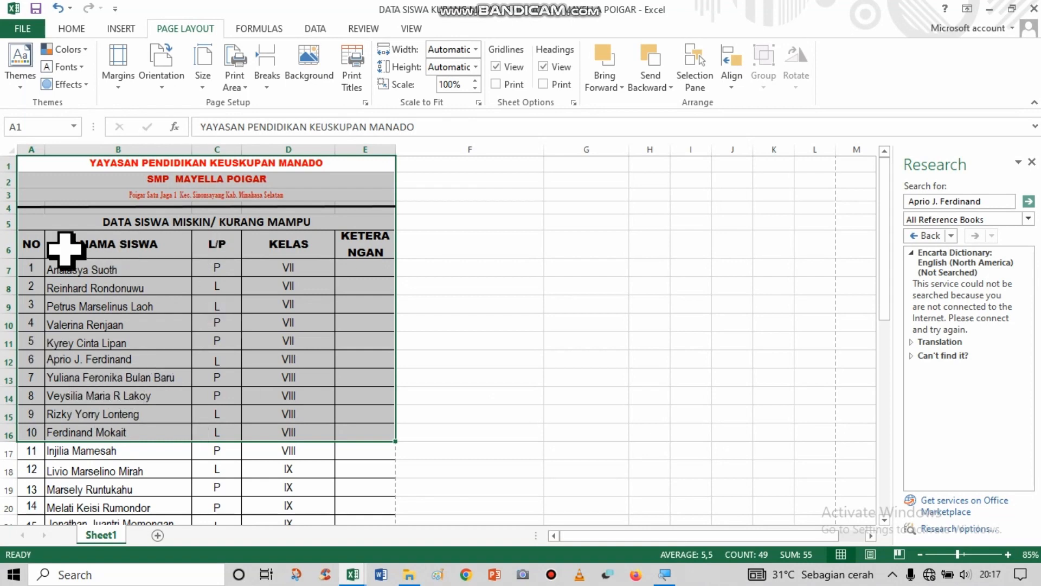
pyautogui.click(22, 28)
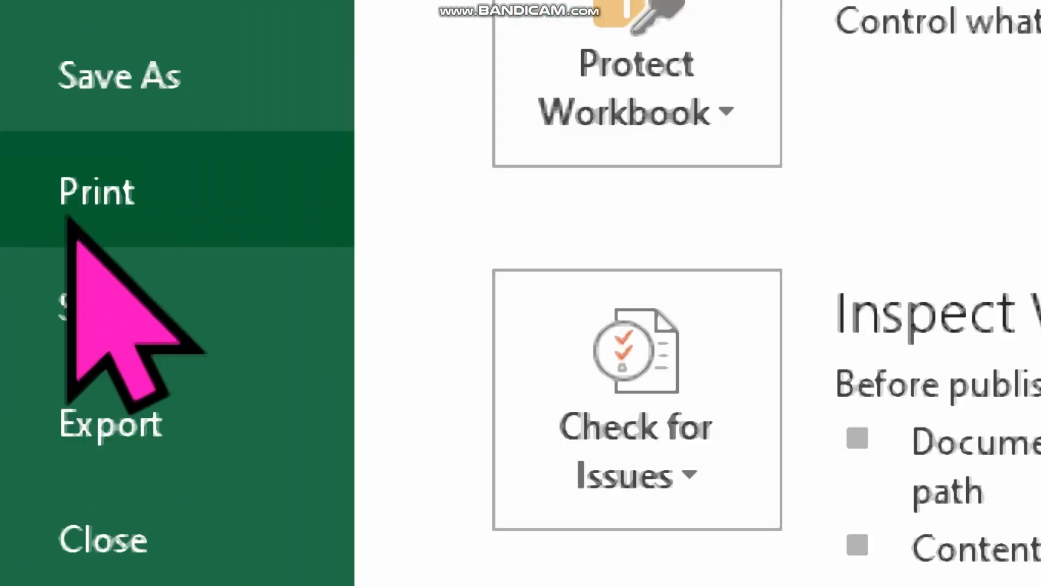
pyautogui.click(23, 216)
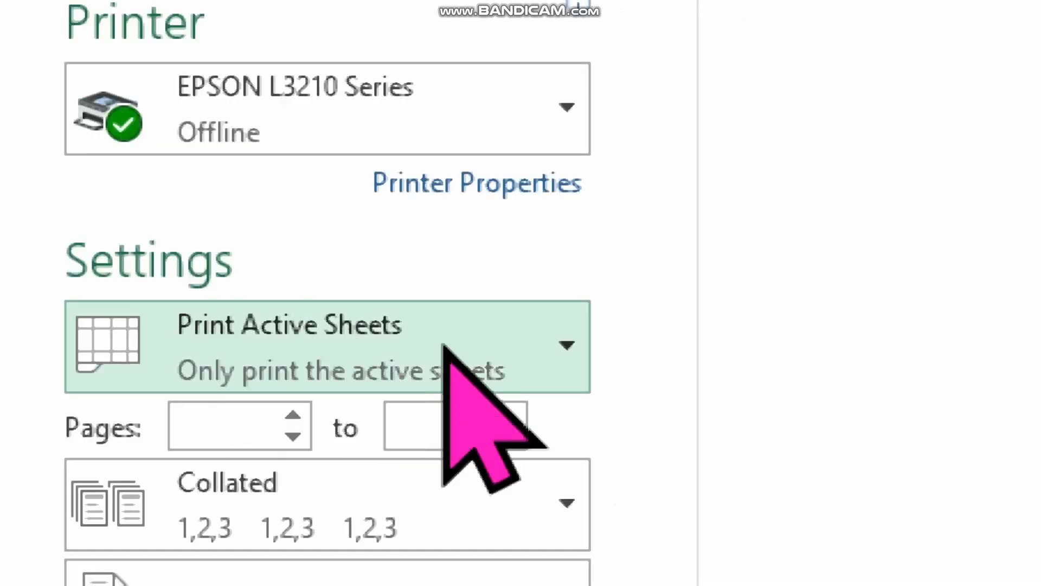
pyautogui.click(566, 347)
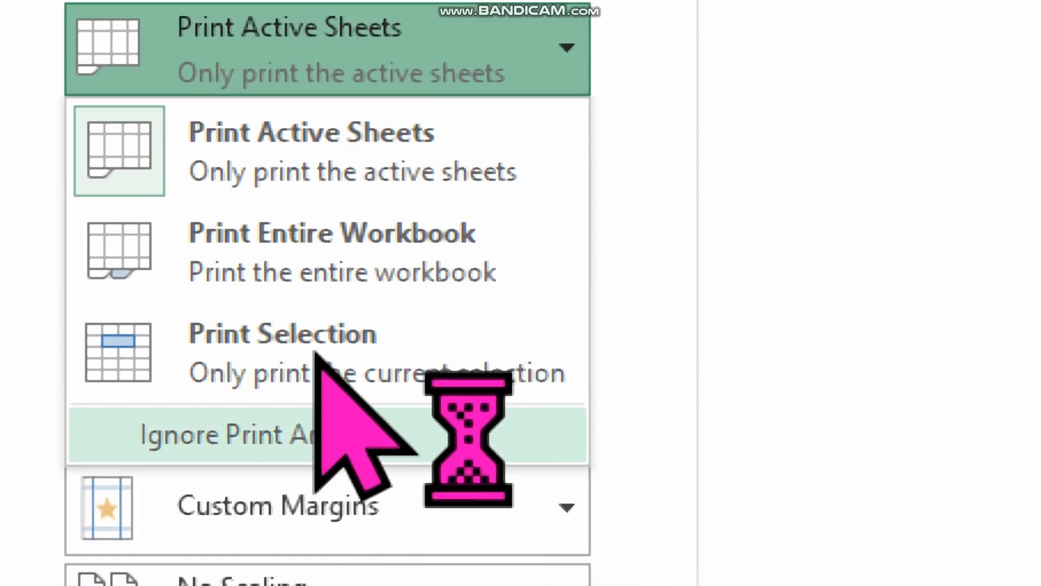
pyautogui.click(344, 333)
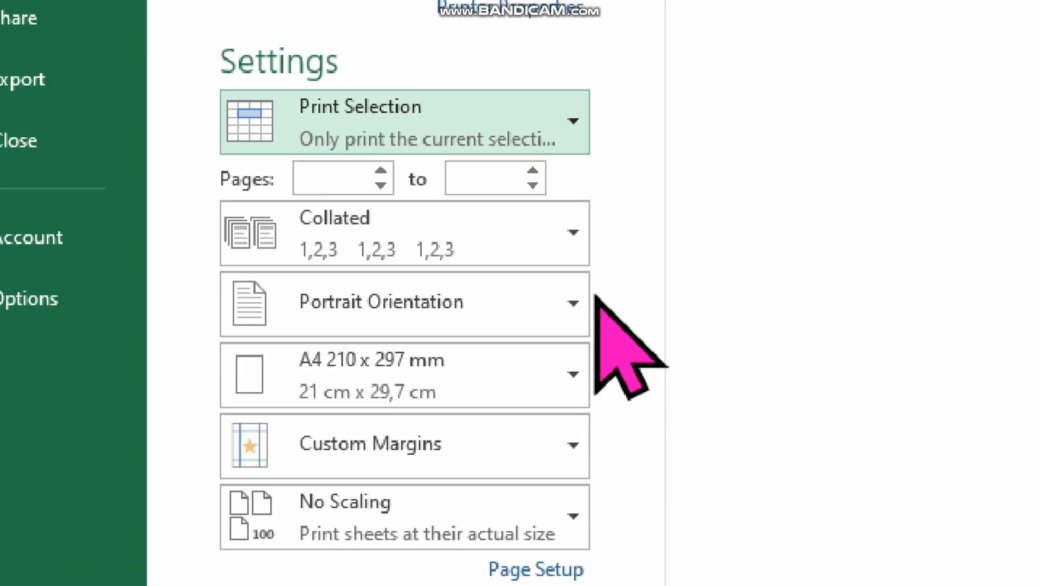